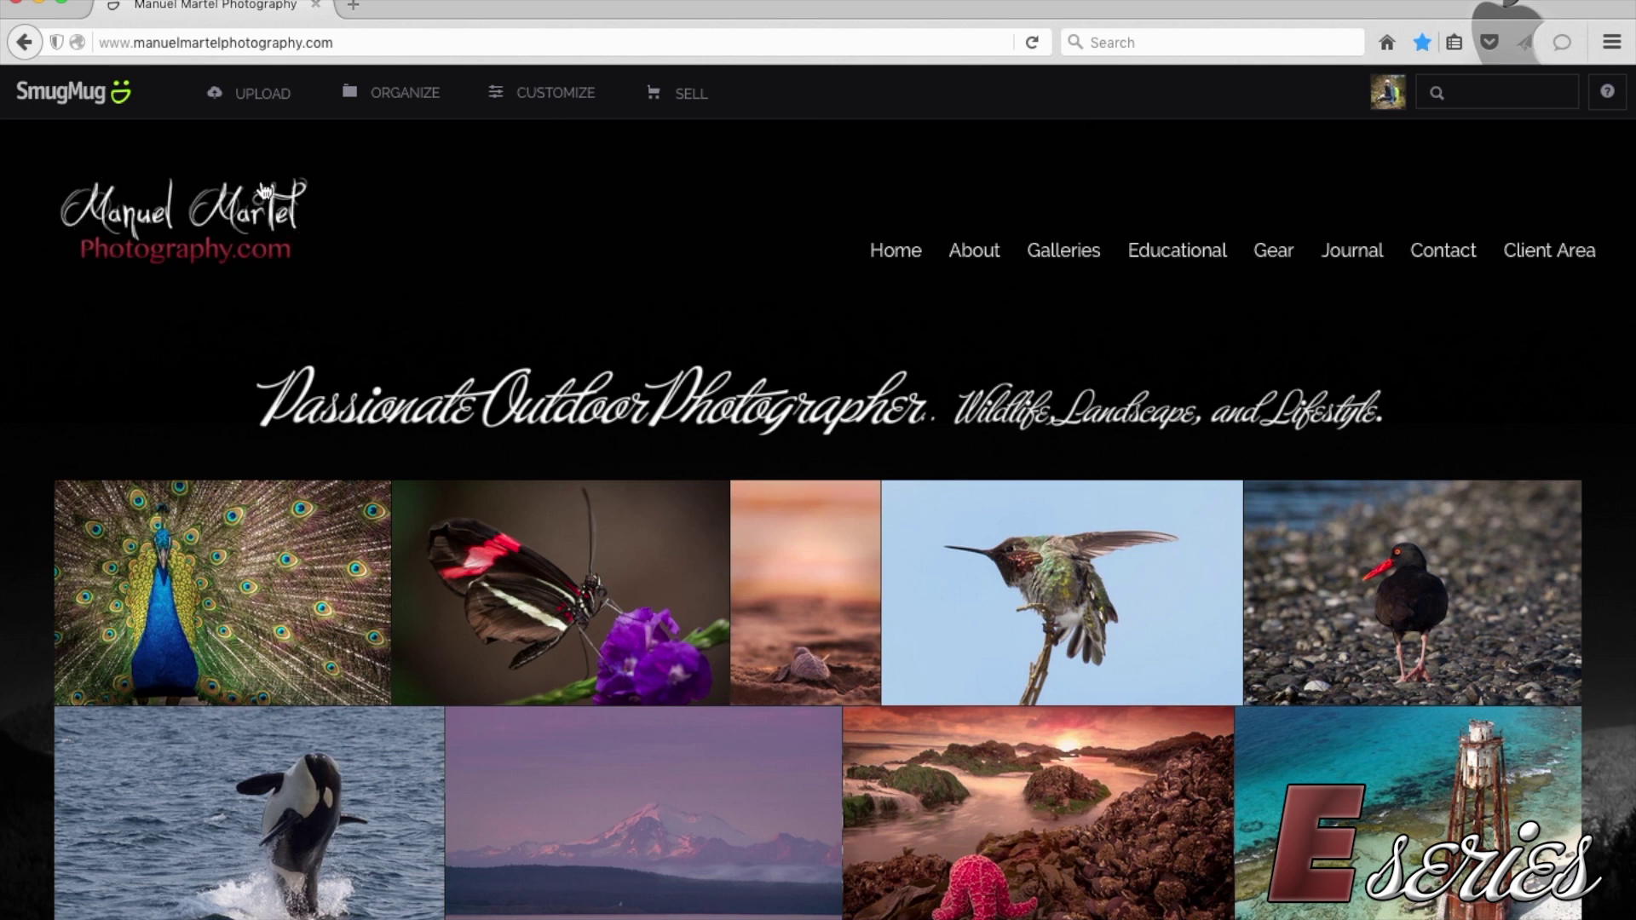
Step: Look through the home page's photo collage and the list of collections on the Galleries page
{"action": "mouse_move", "coordinate": [1232, 253]}
{"action": "scroll", "coordinate": [1420, 398], "scroll_direction": "down", "scroll_amount": 1}
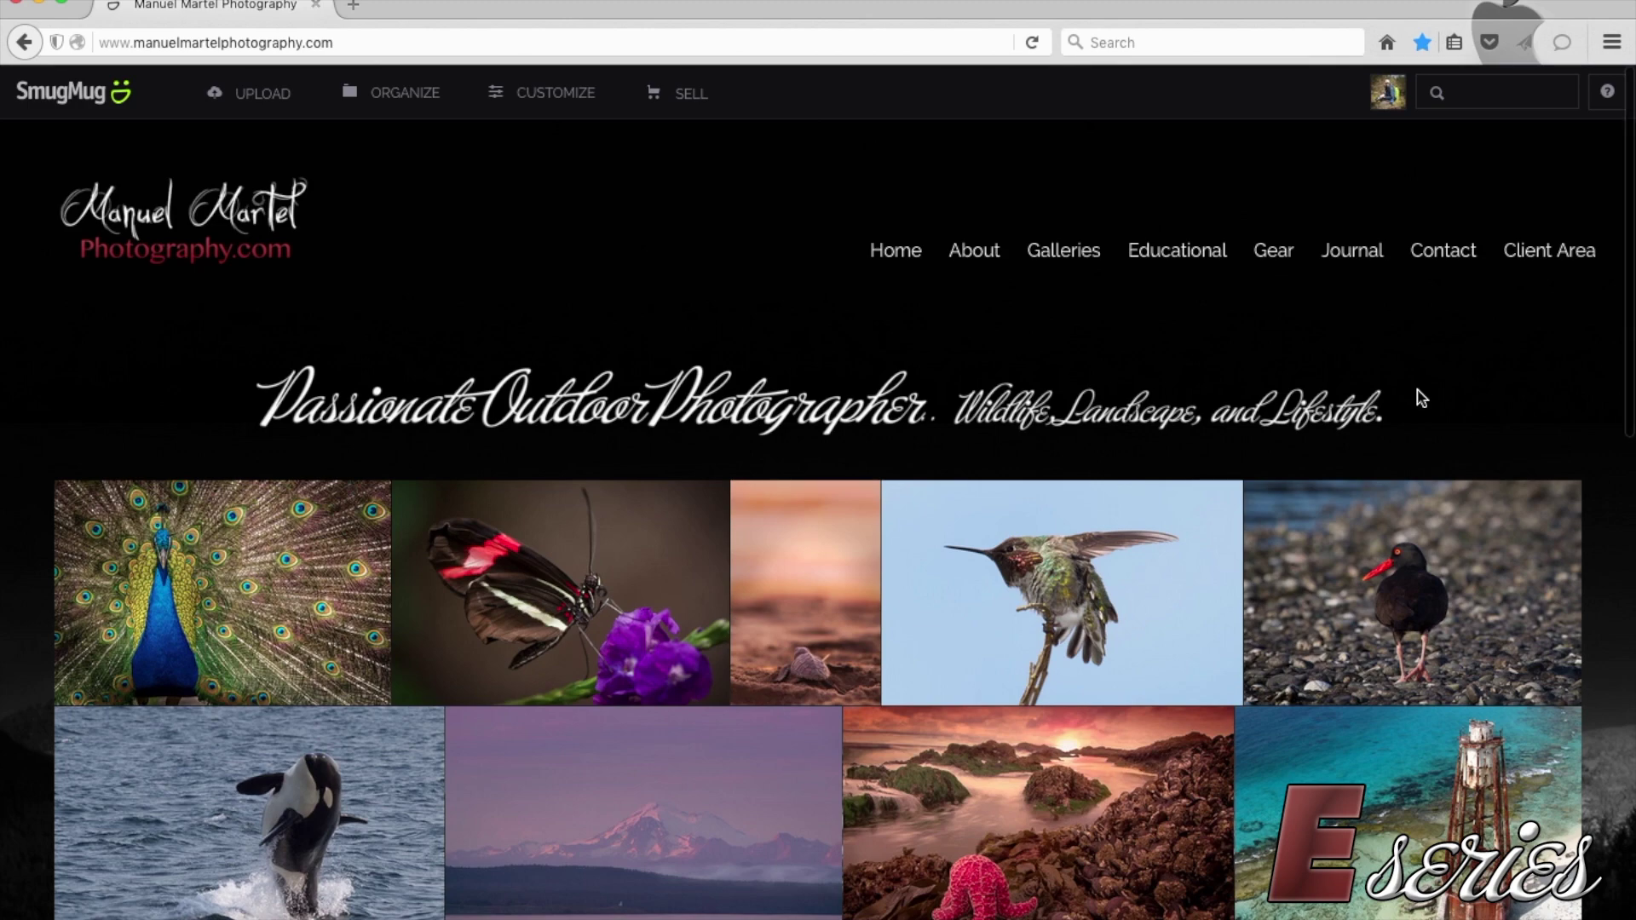
{"action": "scroll", "coordinate": [1421, 398], "scroll_direction": "down", "scroll_amount": 3}
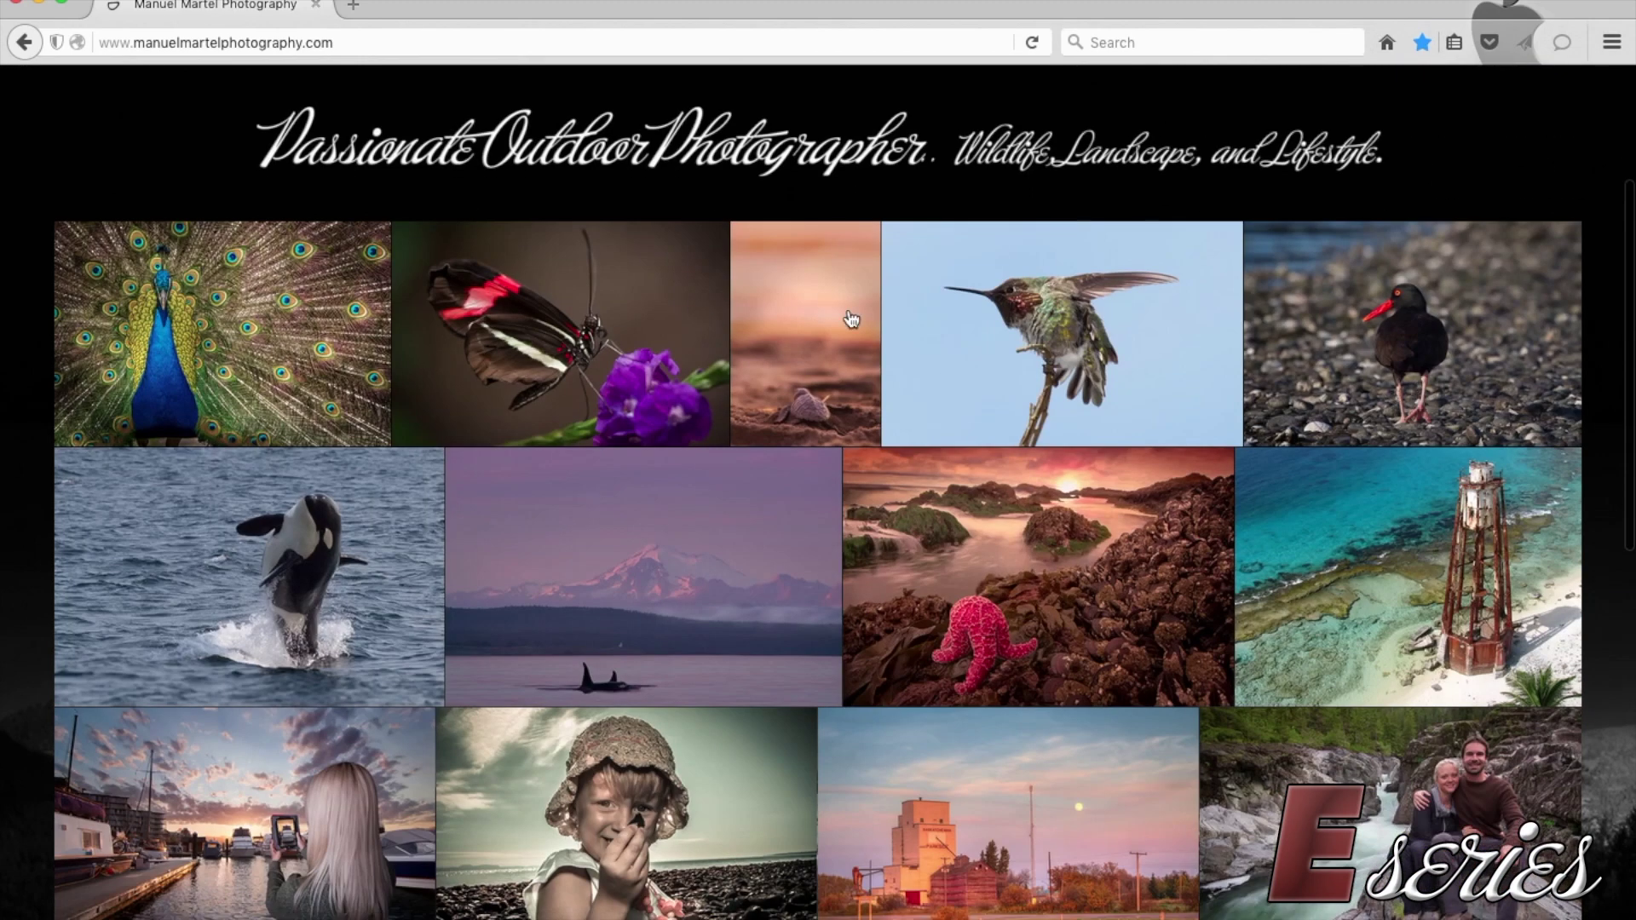
{"action": "scroll", "coordinate": [1065, 390], "scroll_direction": "down", "scroll_amount": 10}
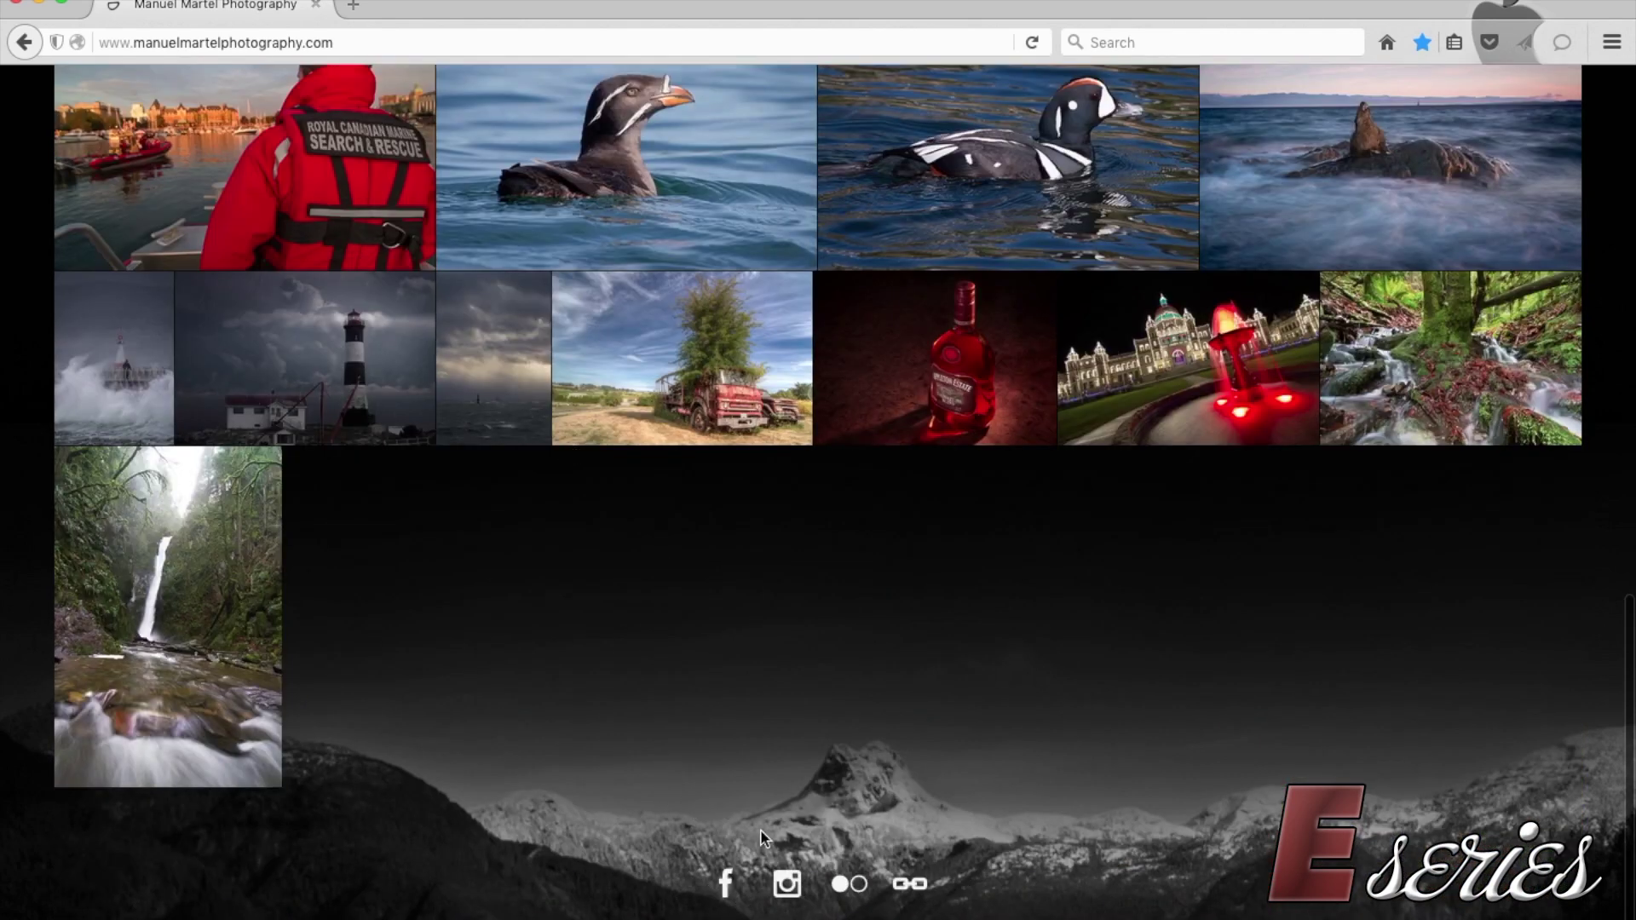
{"action": "scroll", "coordinate": [707, 850], "scroll_direction": "up", "scroll_amount": 15}
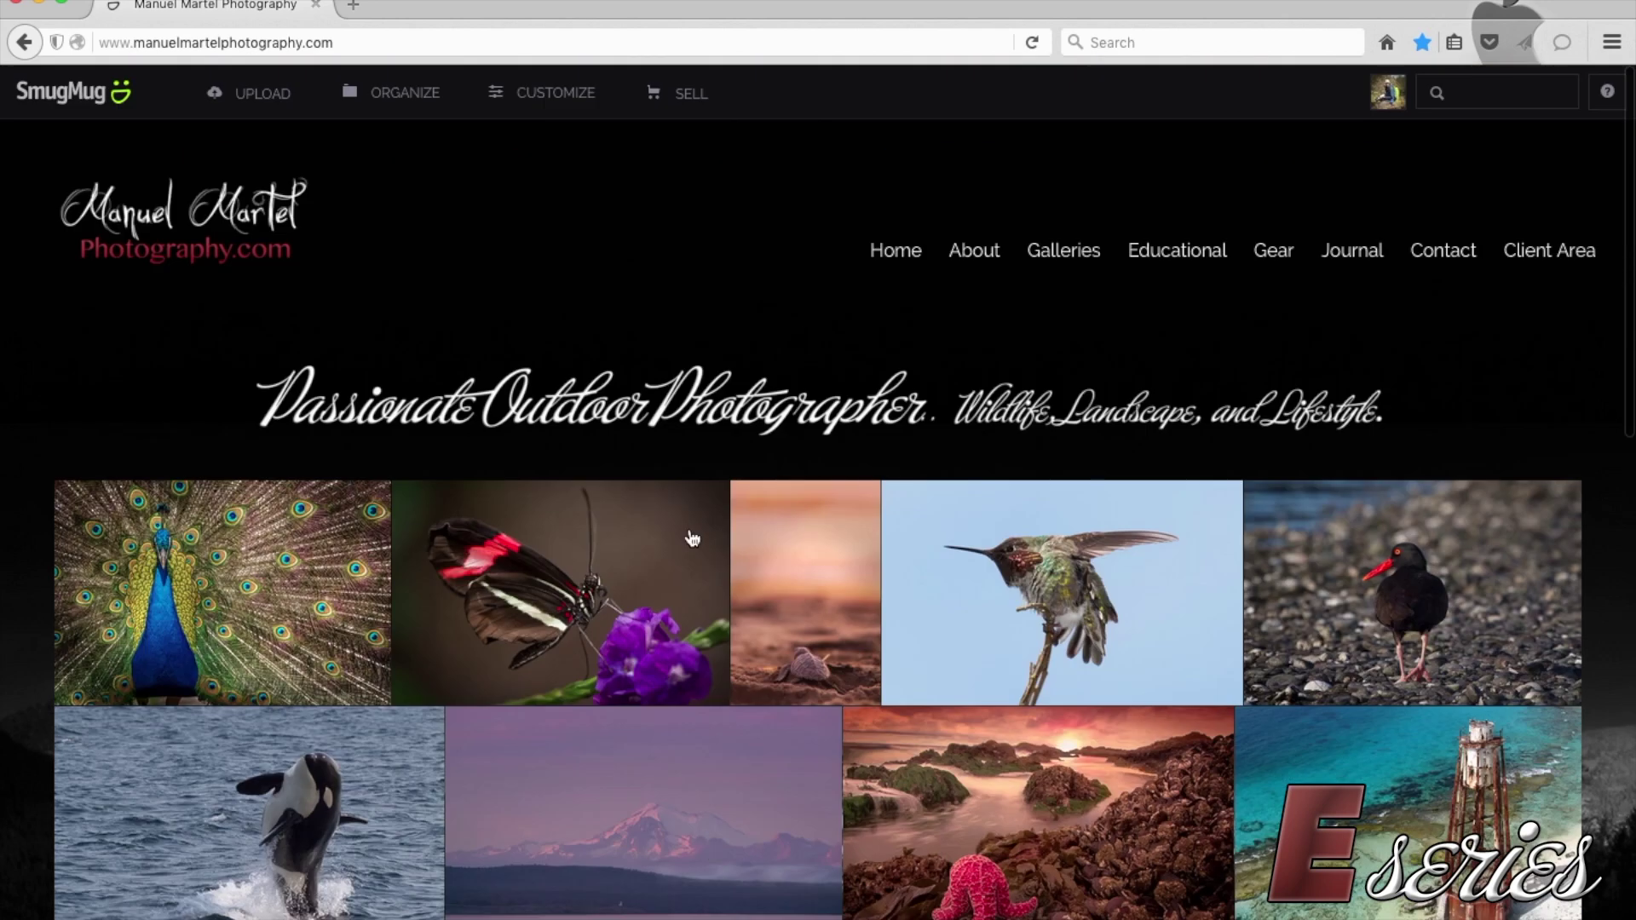
{"action": "left_click", "coordinate": [1078, 256]}
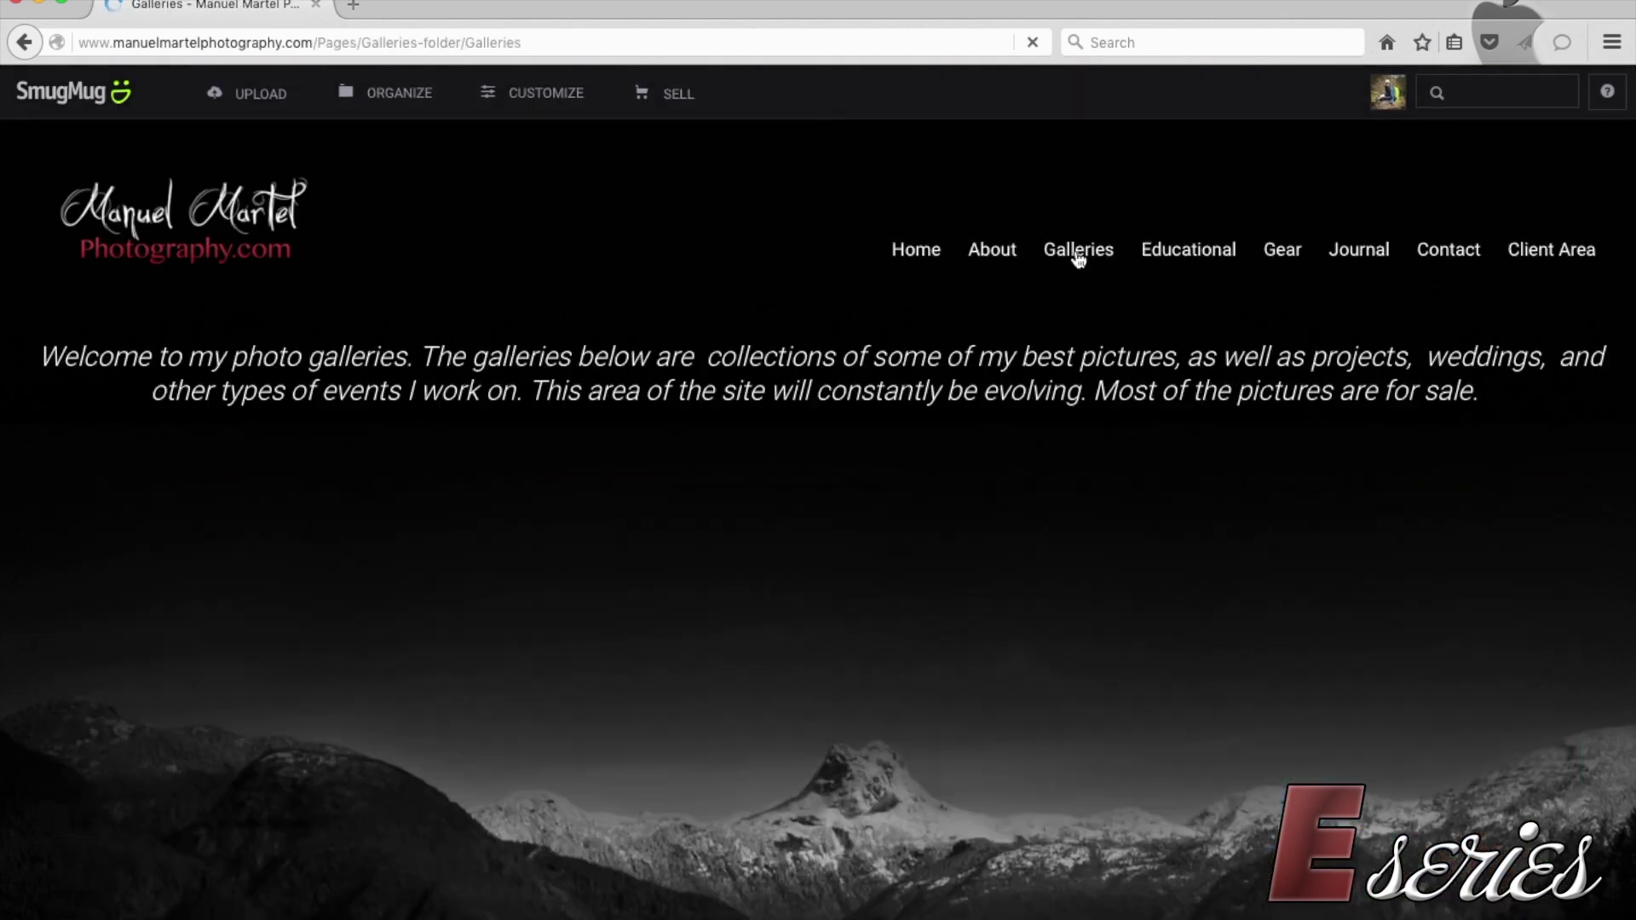
{"action": "scroll", "coordinate": [607, 462], "scroll_direction": "down", "scroll_amount": 1}
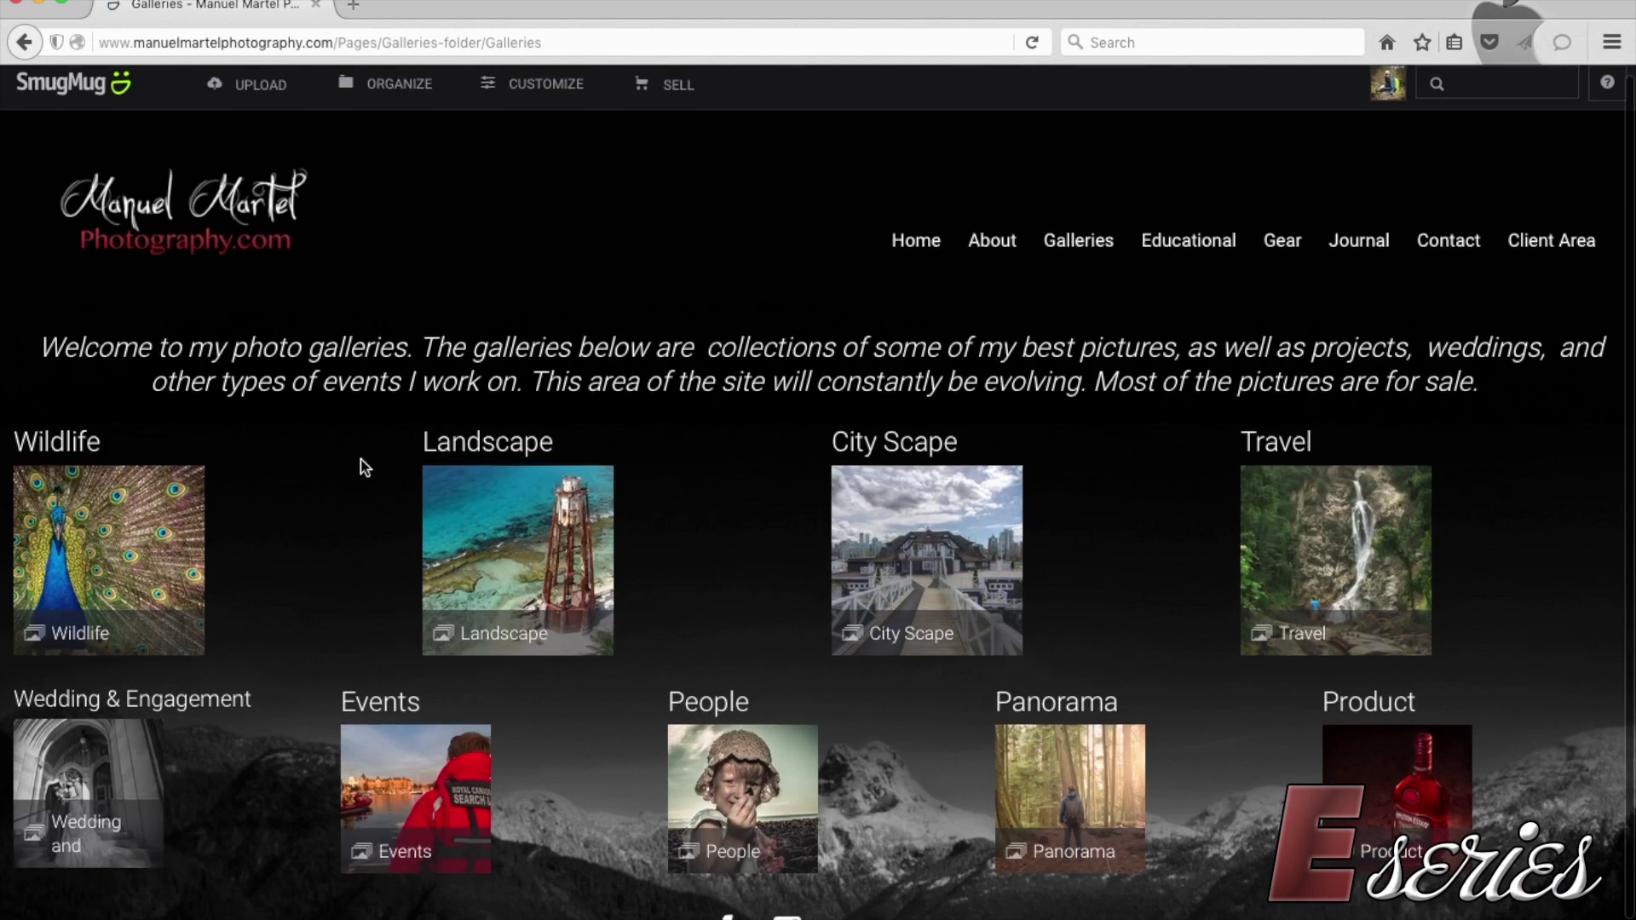
Step: Review the posts on the Journal page from start to end, advancing the Best of 2015 slideshow a few photos
{"action": "left_click", "coordinate": [1365, 239]}
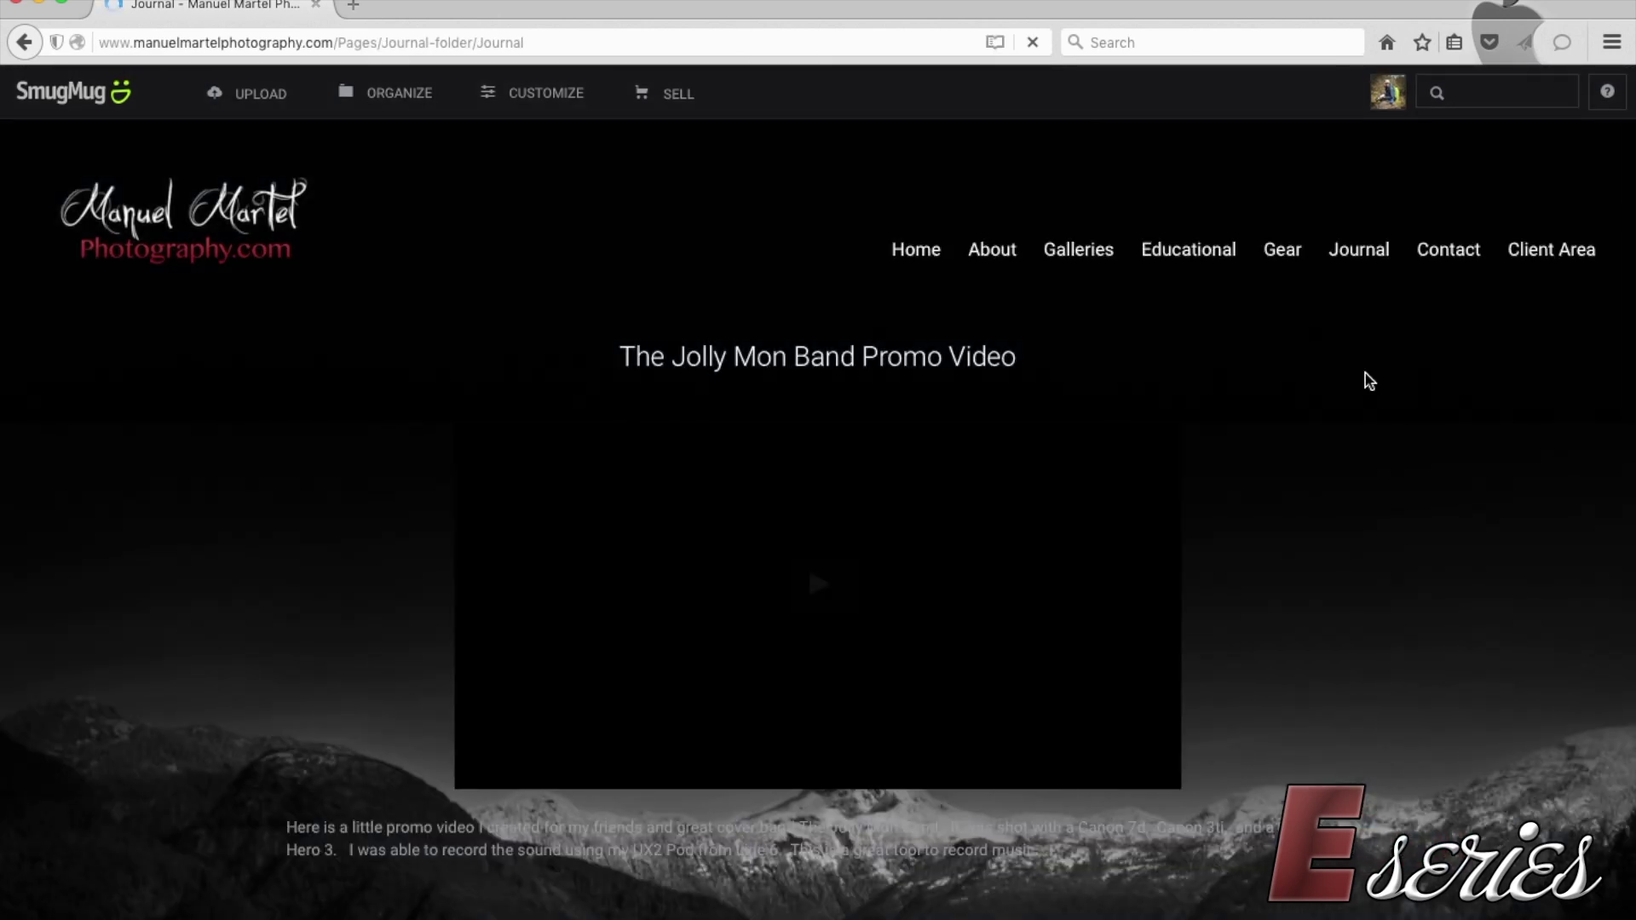
{"action": "scroll", "coordinate": [1365, 375], "scroll_direction": "down", "scroll_amount": 2}
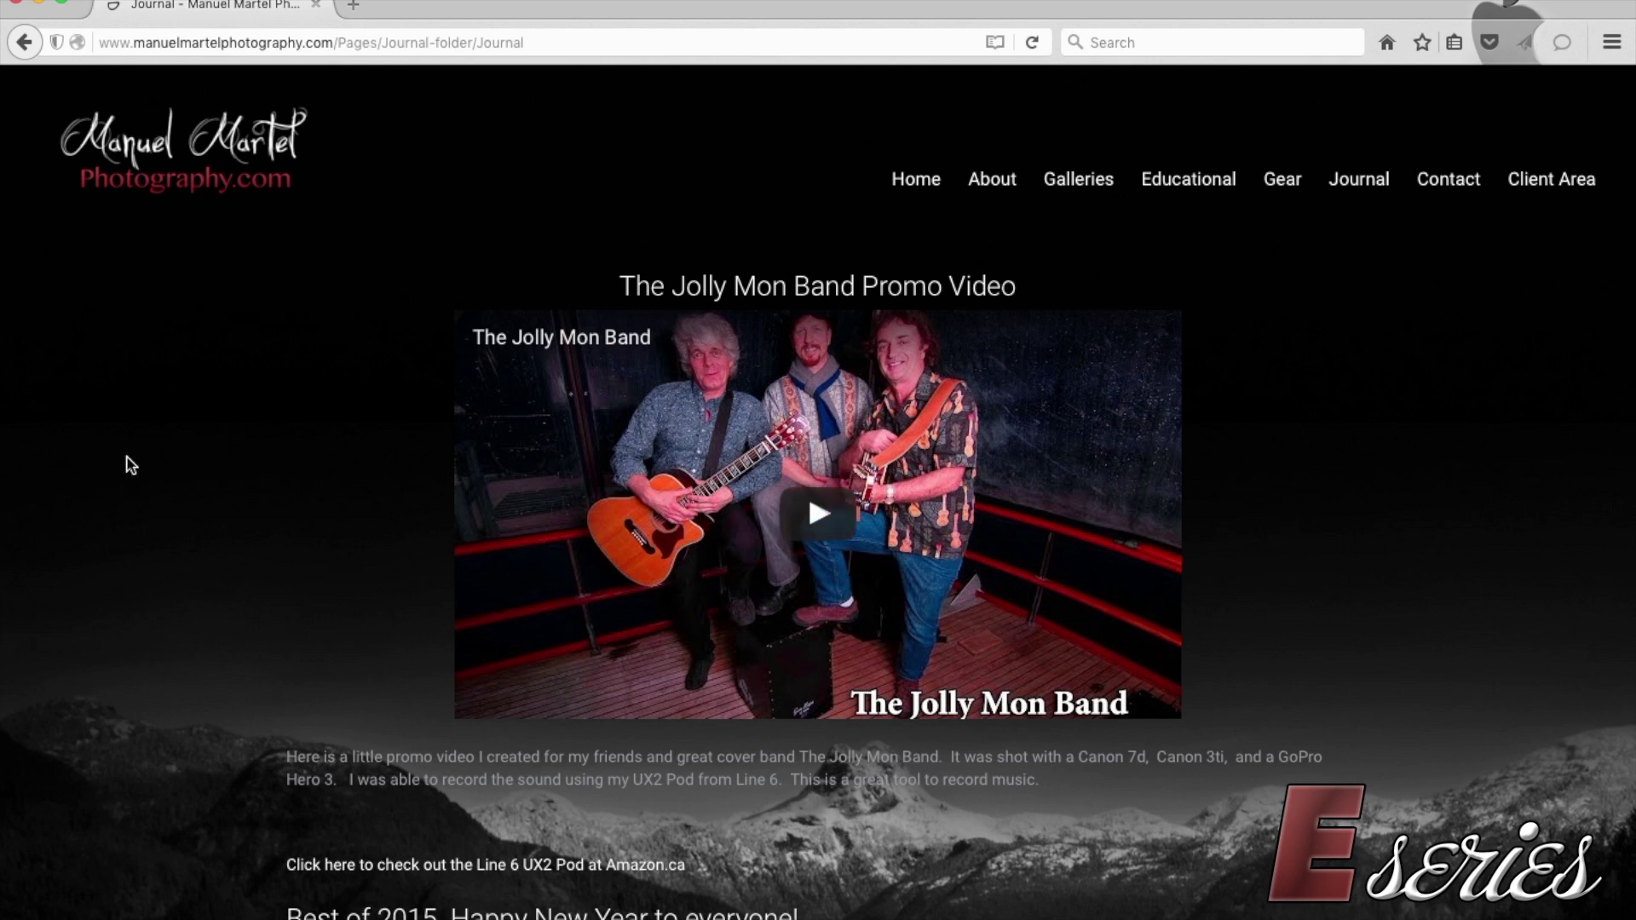
{"action": "scroll", "coordinate": [128, 464], "scroll_direction": "down", "scroll_amount": 5}
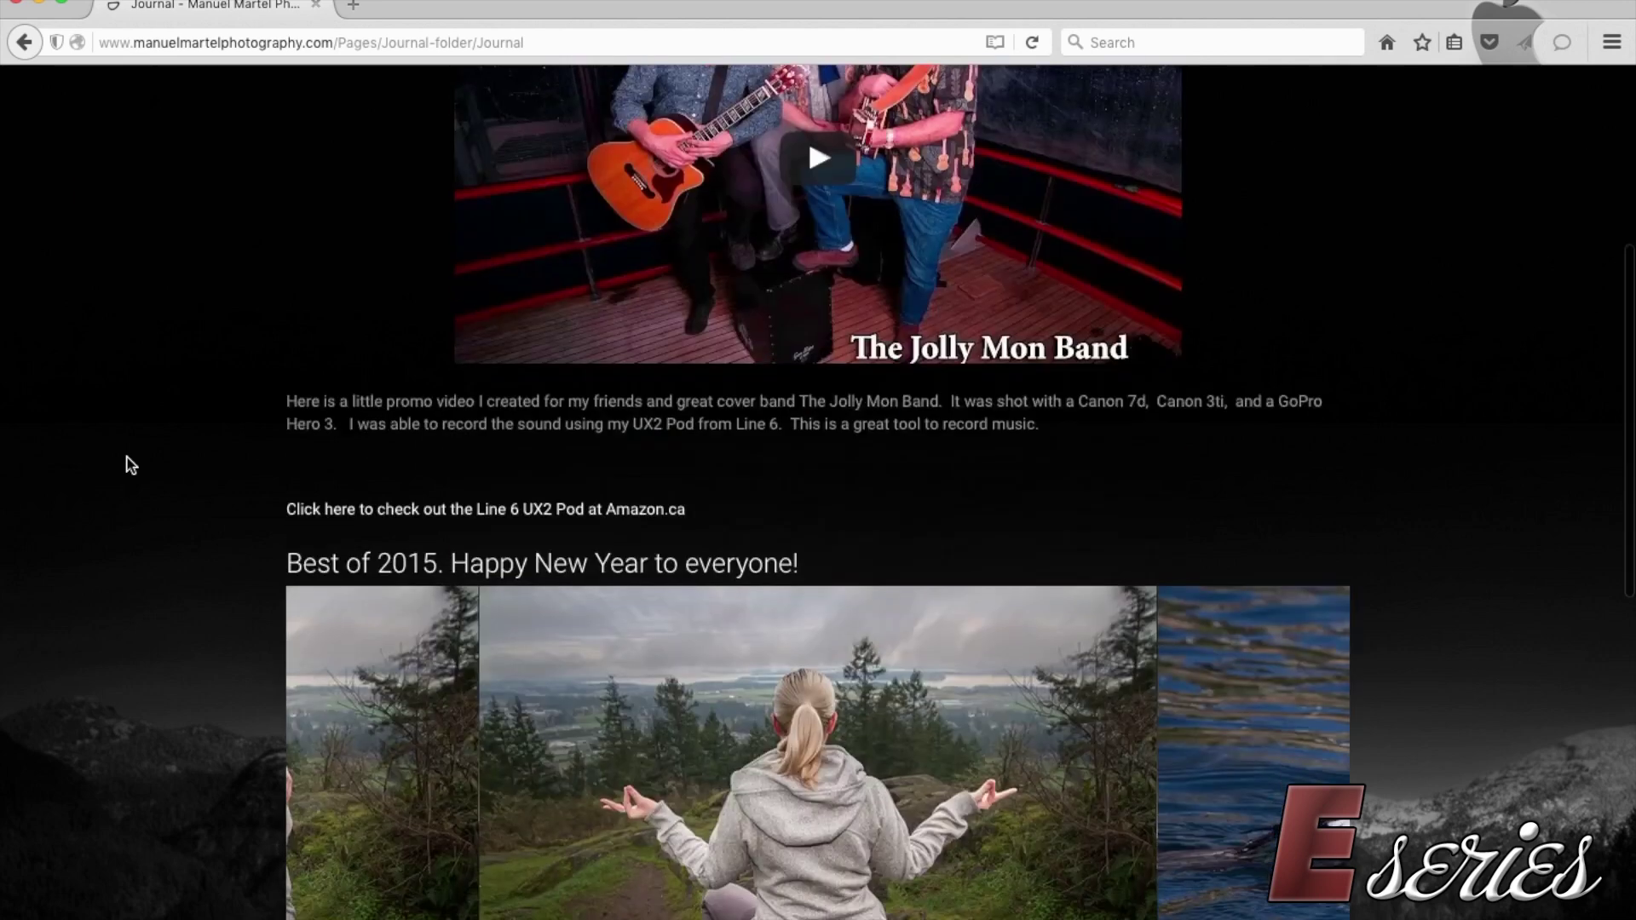
{"action": "scroll", "coordinate": [154, 417], "scroll_direction": "down", "scroll_amount": 2}
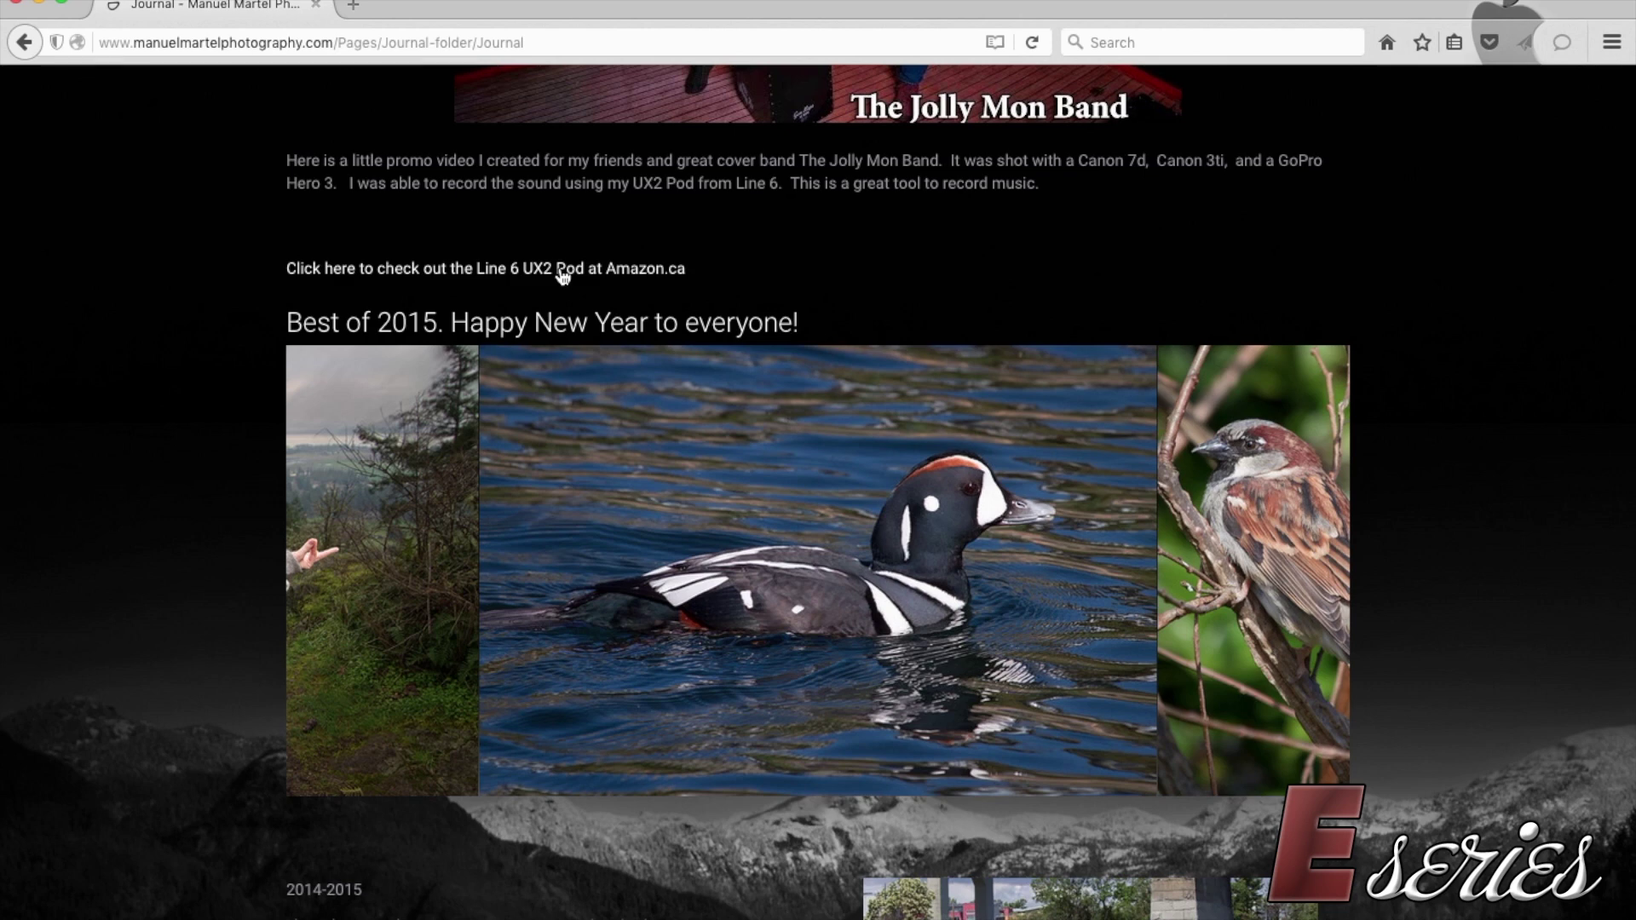
{"action": "scroll", "coordinate": [117, 340], "scroll_direction": "down", "scroll_amount": 2}
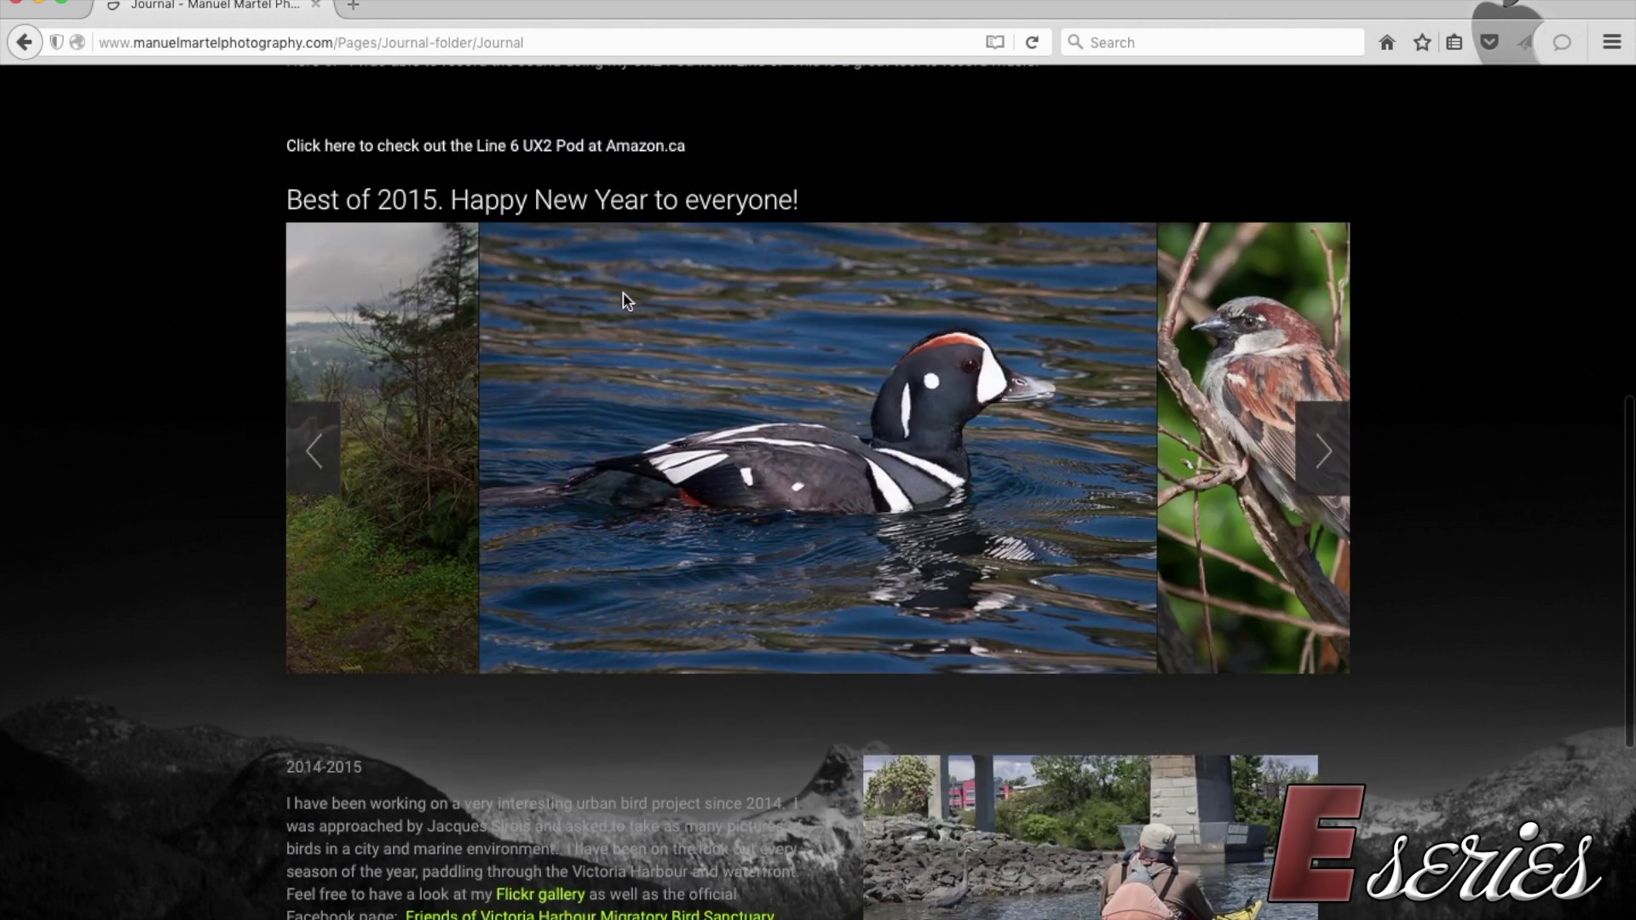
{"action": "left_click", "coordinate": [1318, 460]}
{"action": "left_click", "coordinate": [1320, 456]}
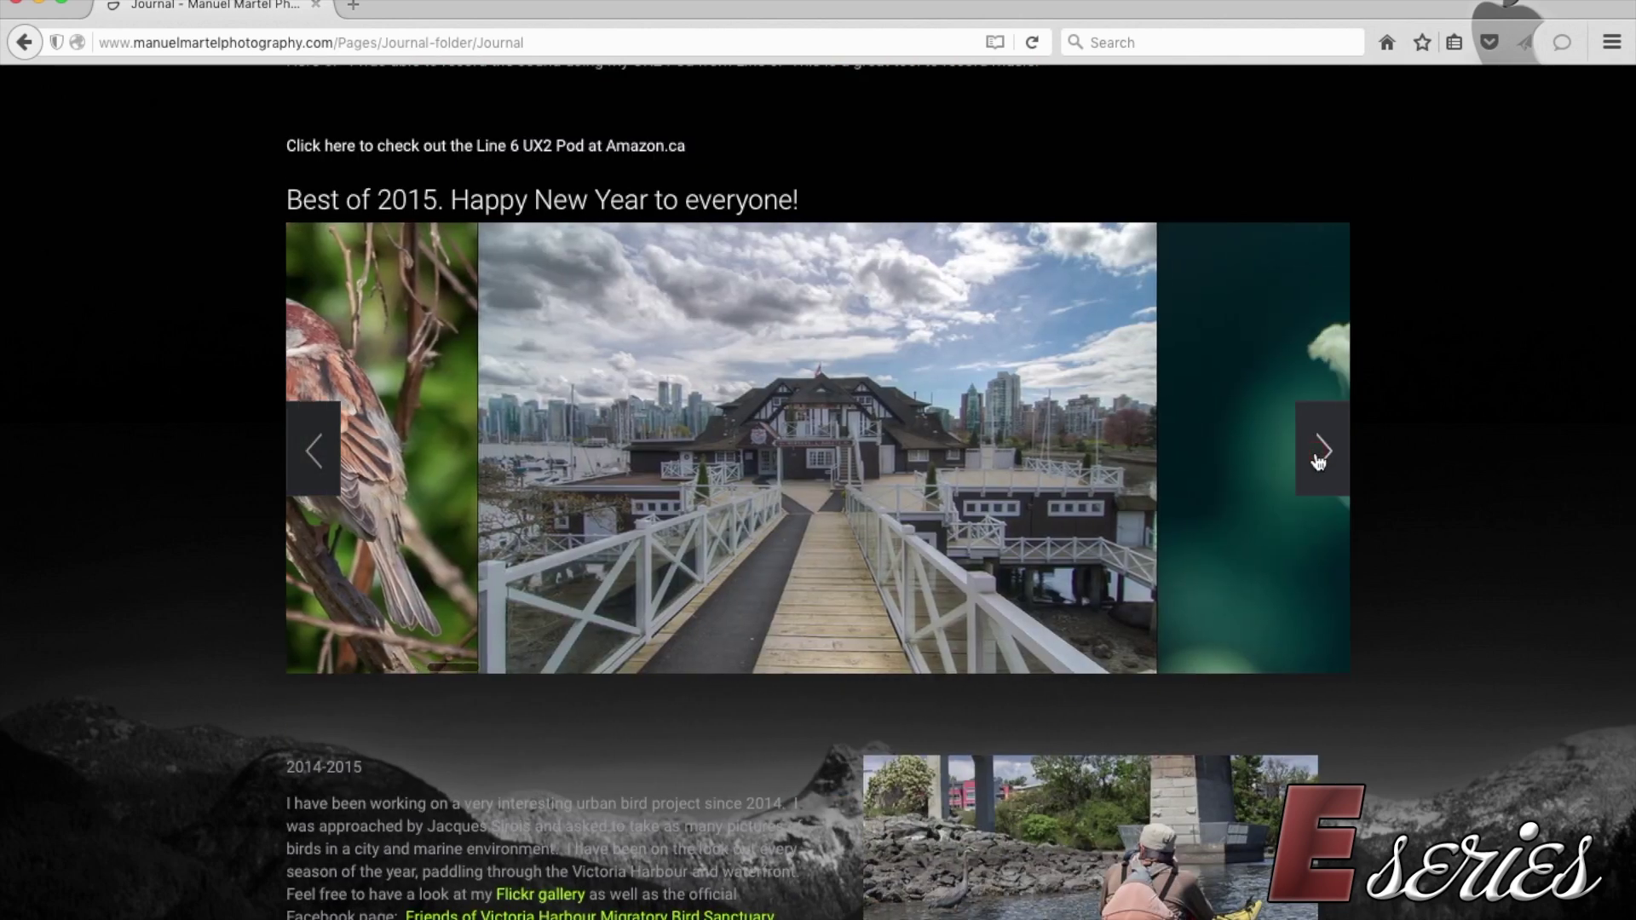
{"action": "left_click", "coordinate": [1320, 455]}
{"action": "scroll", "coordinate": [1453, 570], "scroll_direction": "down", "scroll_amount": 5}
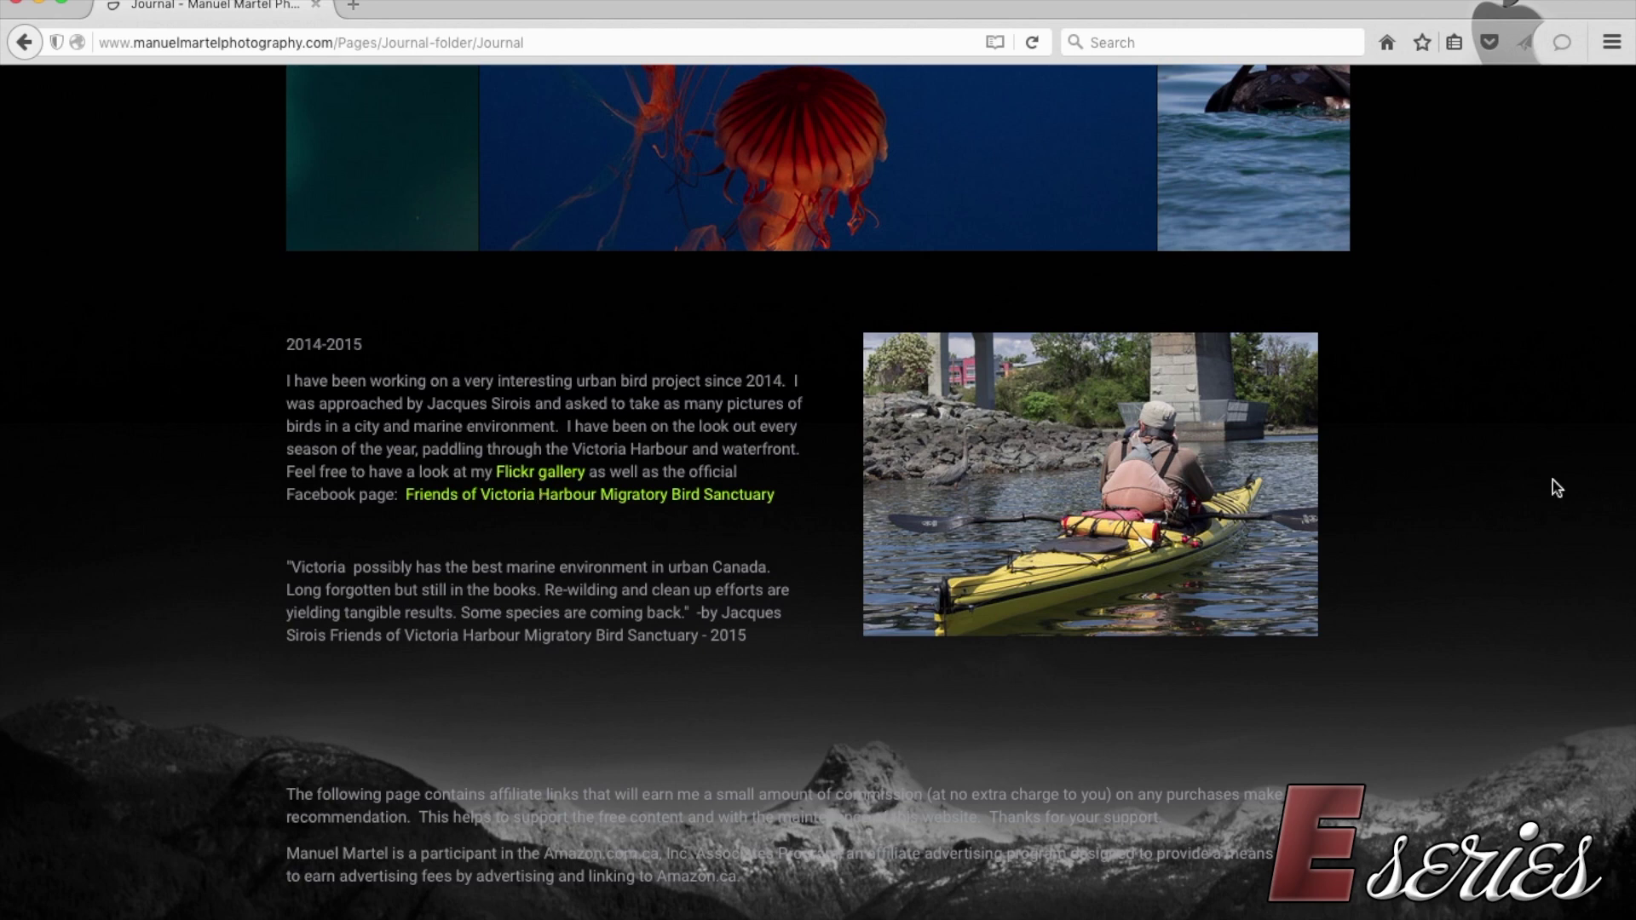
{"action": "scroll", "coordinate": [1552, 479], "scroll_direction": "down", "scroll_amount": 1}
{"action": "scroll", "coordinate": [1553, 479], "scroll_direction": "up", "scroll_amount": 10}
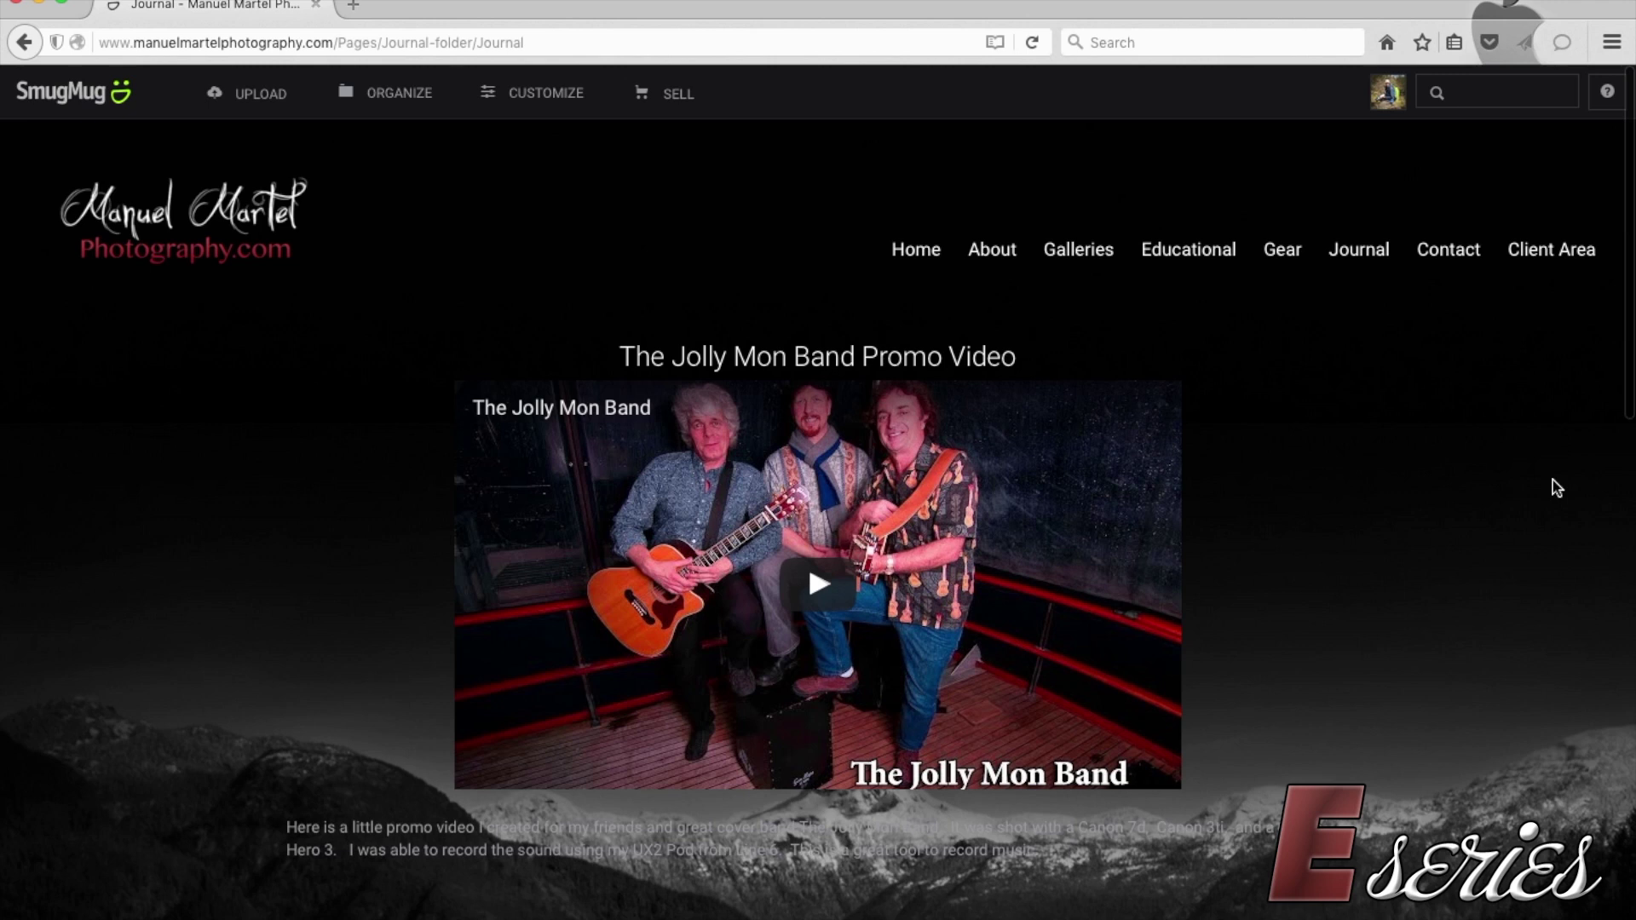
Step: View the site's contact form, cancel it without sending, and return to the home page
{"action": "left_click", "coordinate": [1452, 254]}
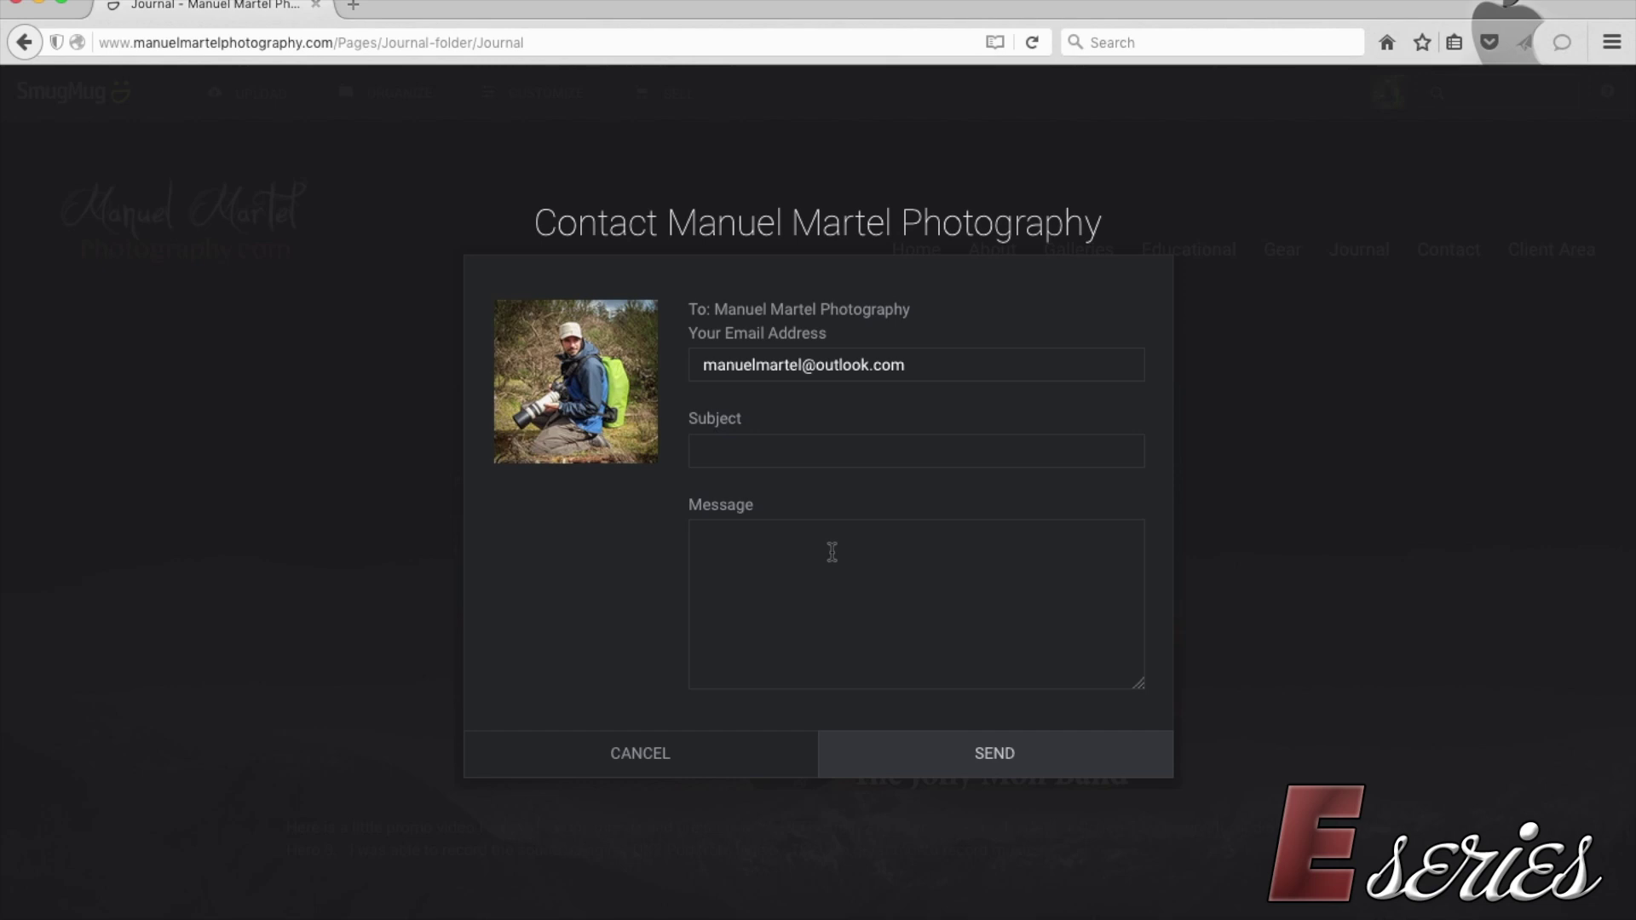
{"action": "left_click", "coordinate": [630, 753]}
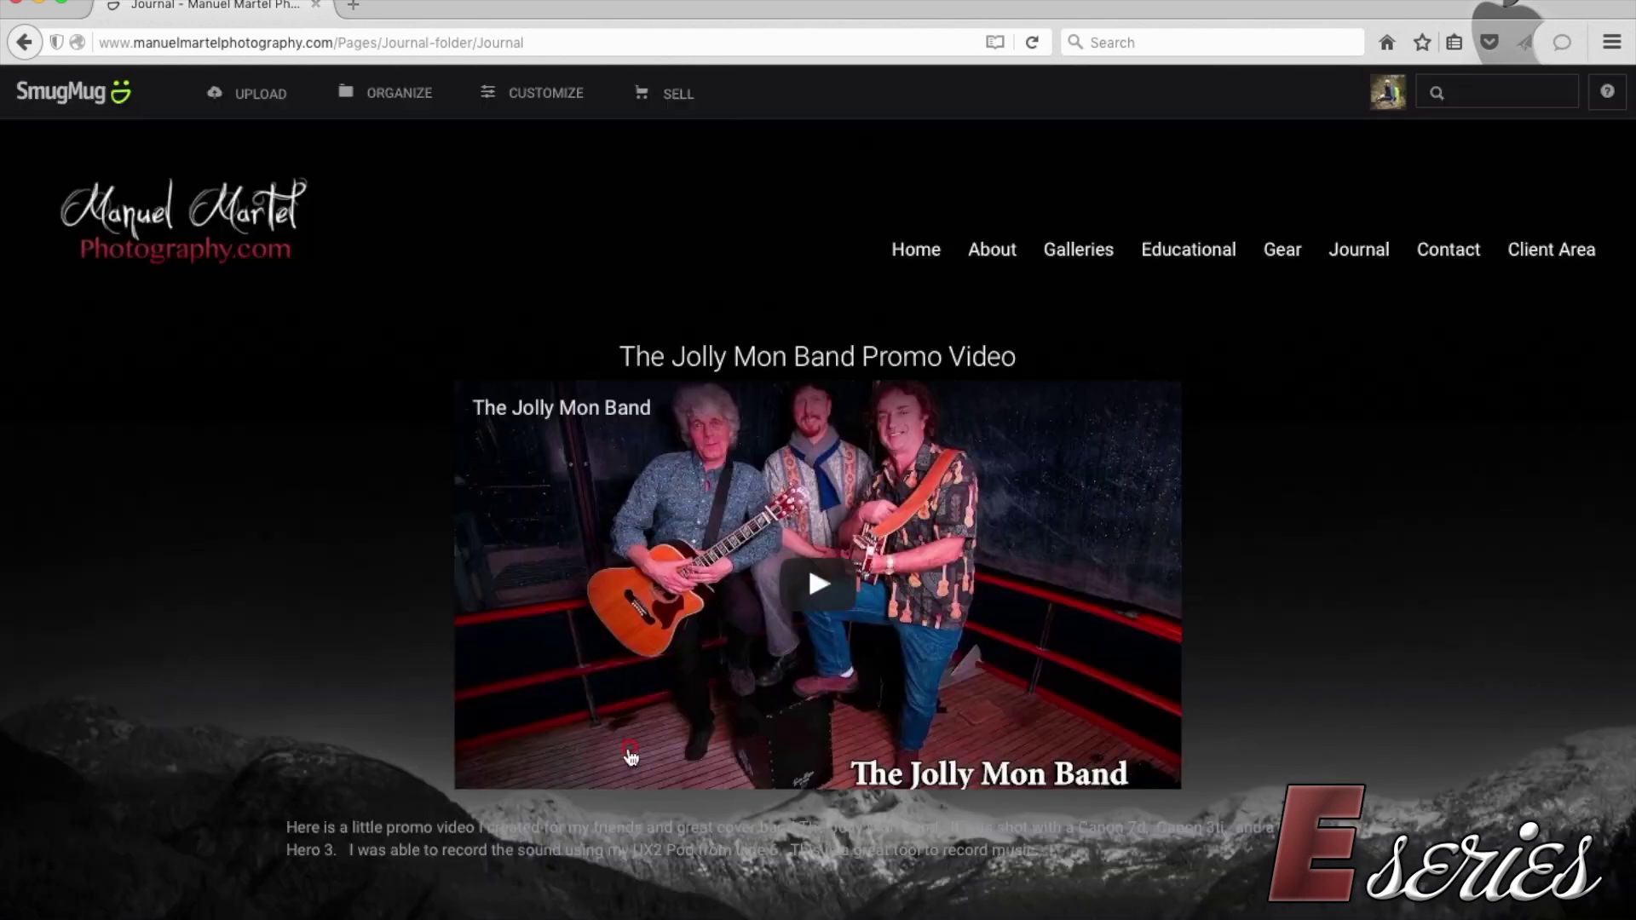
{"action": "left_click", "coordinate": [901, 252]}
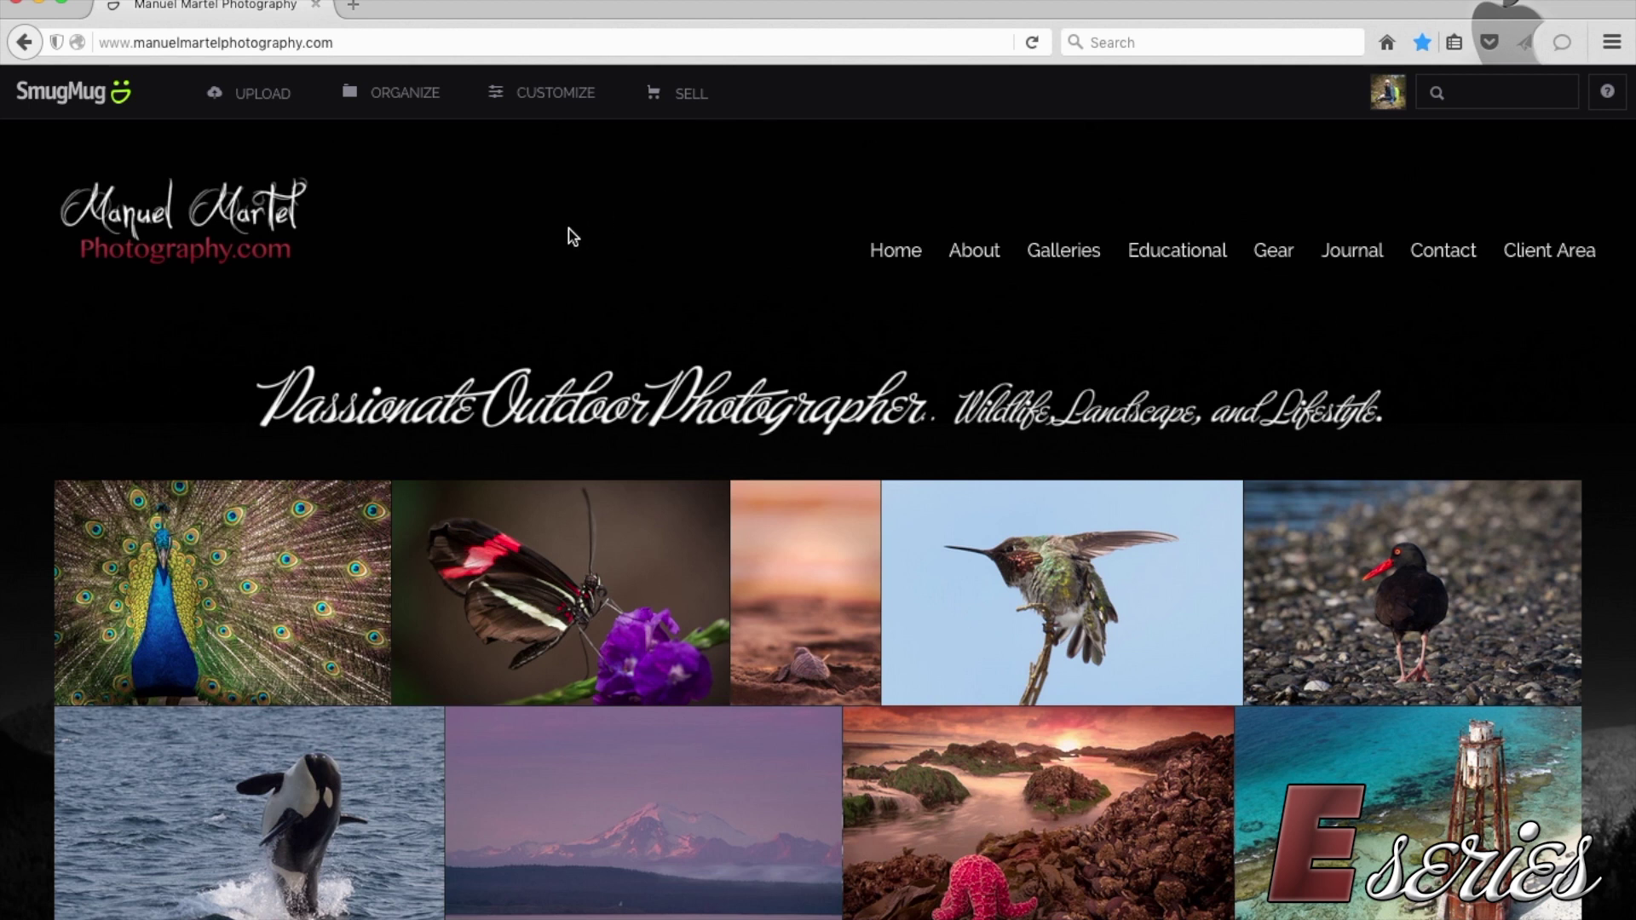
Step: Browse the available SmugMug site designs from SmugMug to Zoe and leave the design chooser without switching designs
{"action": "left_click", "coordinate": [558, 94]}
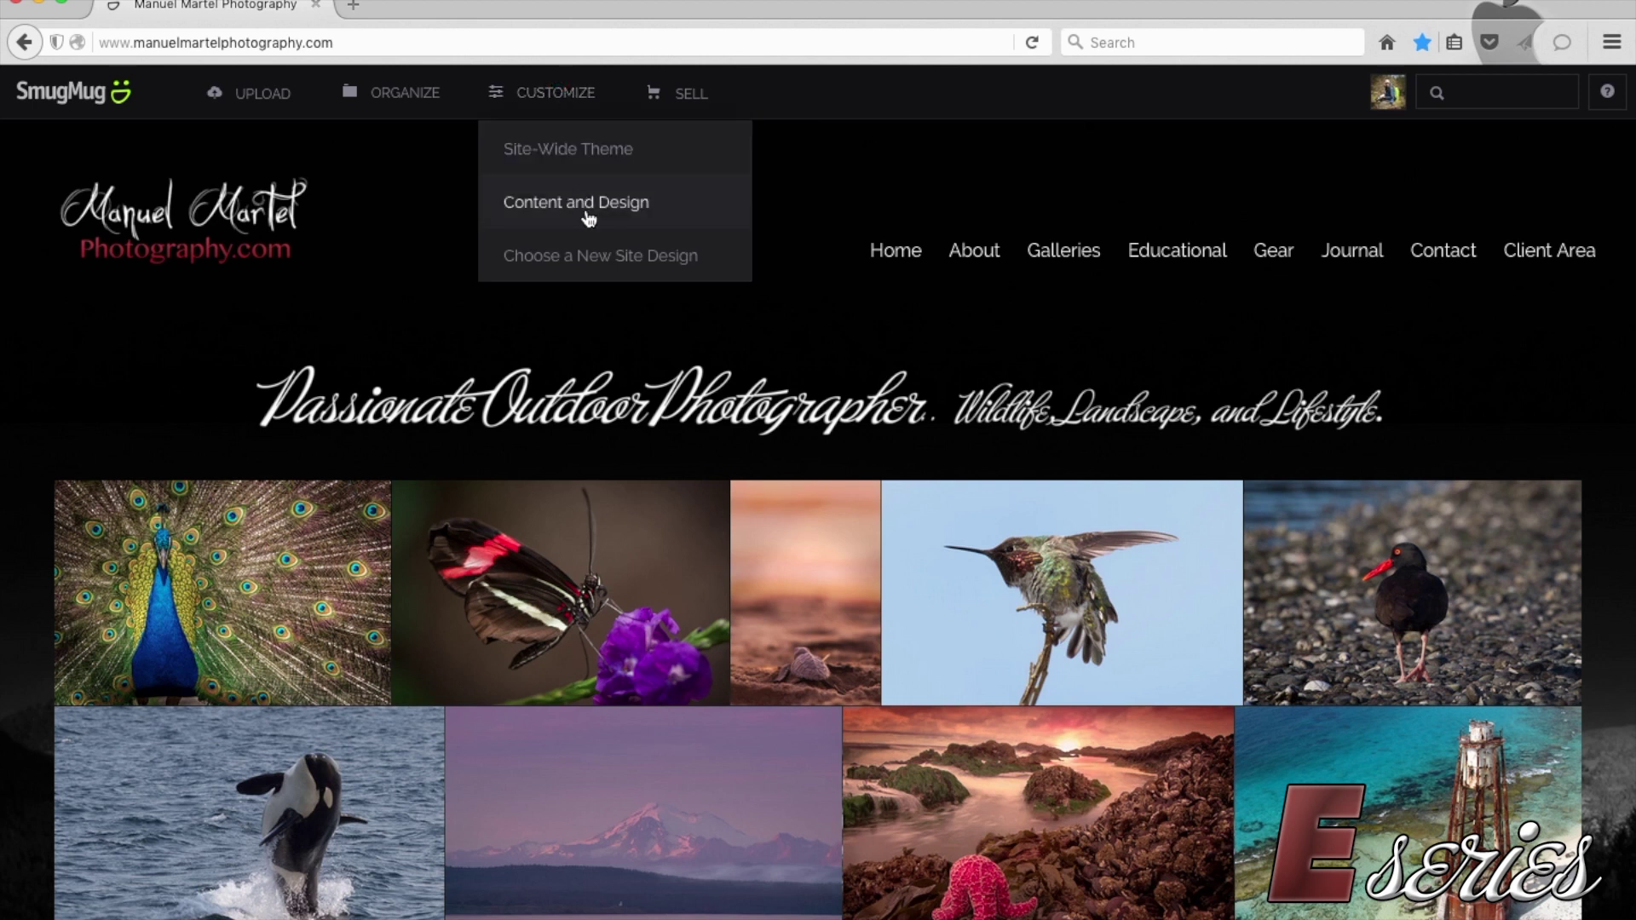
{"action": "left_click", "coordinate": [713, 253]}
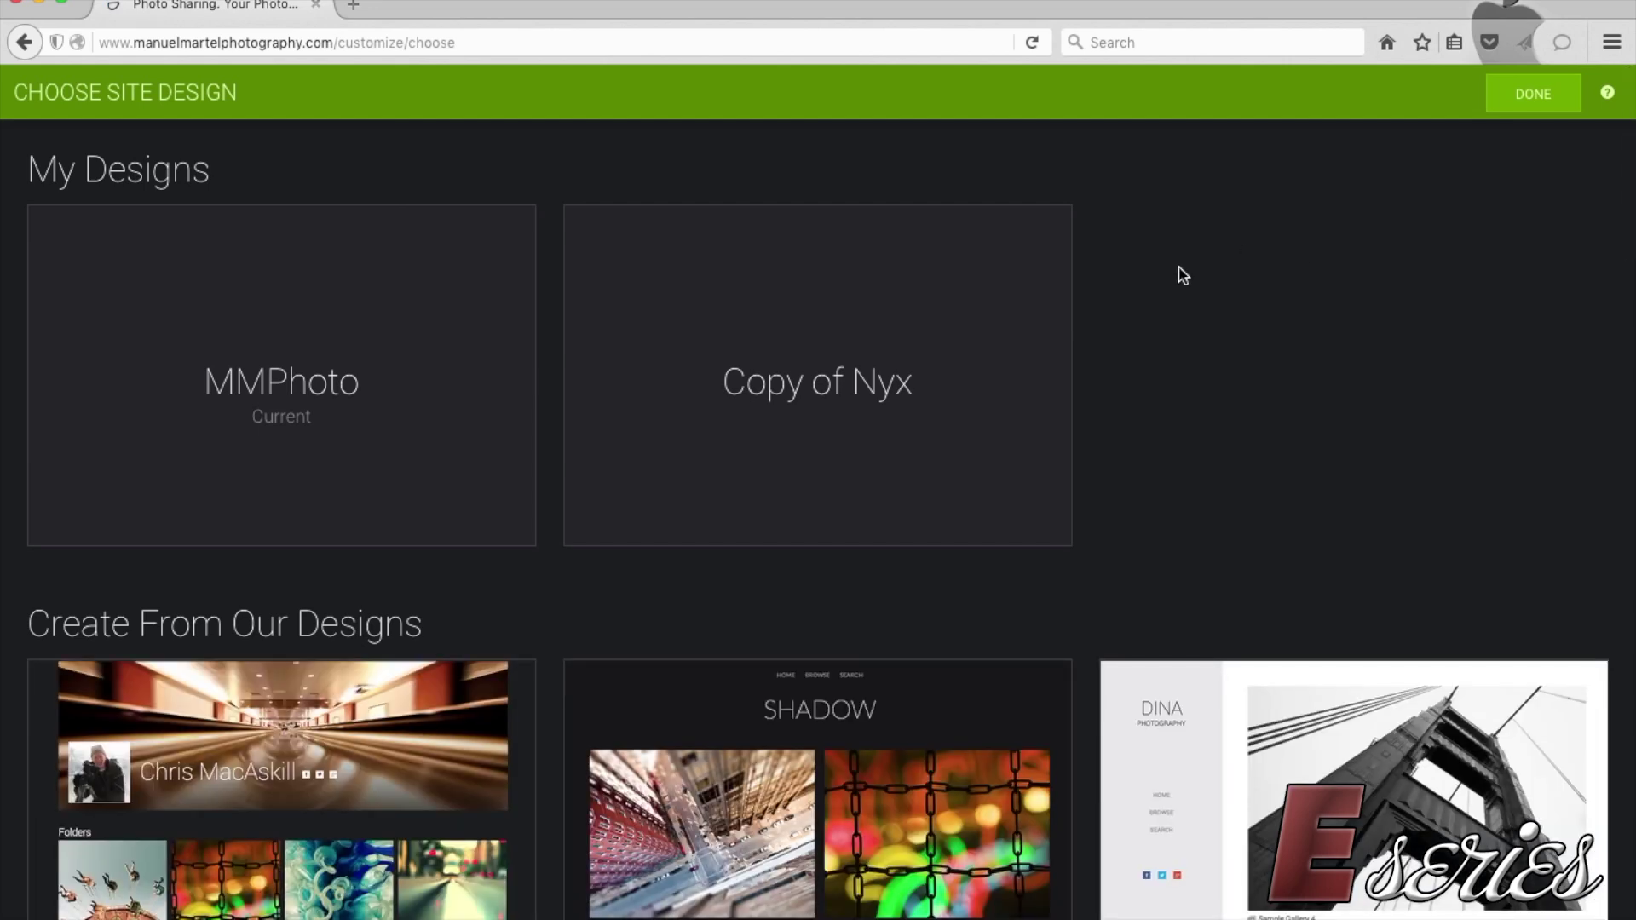
{"action": "mouse_move", "coordinate": [436, 340]}
{"action": "scroll", "coordinate": [1084, 375], "scroll_direction": "down", "scroll_amount": 5}
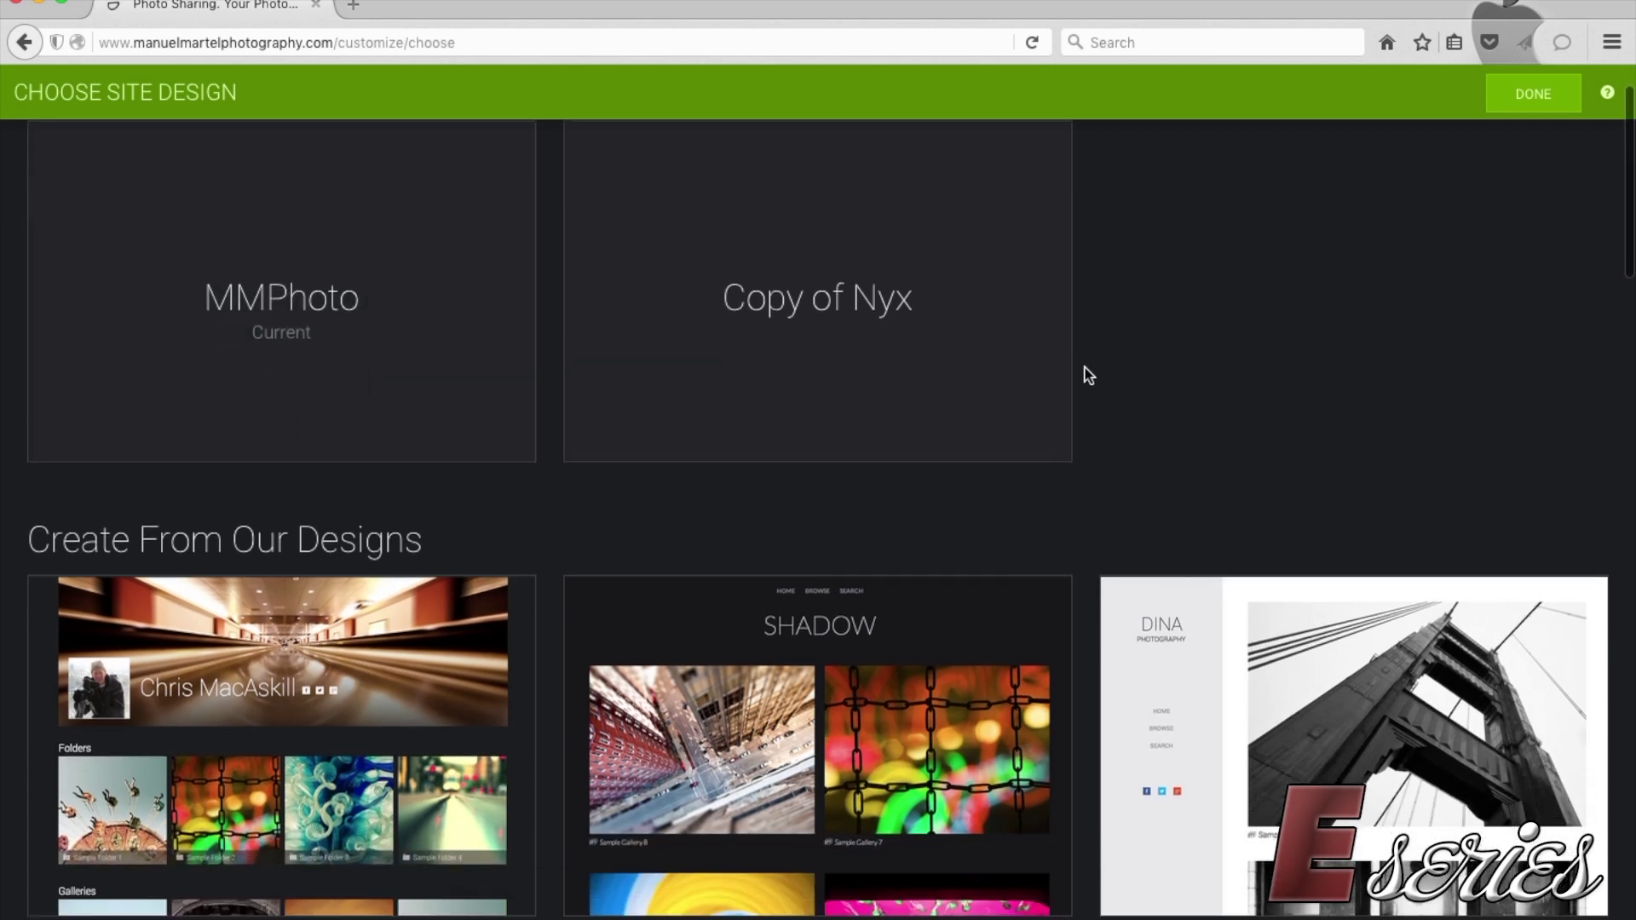
{"action": "scroll", "coordinate": [1075, 429], "scroll_direction": "down", "scroll_amount": 4}
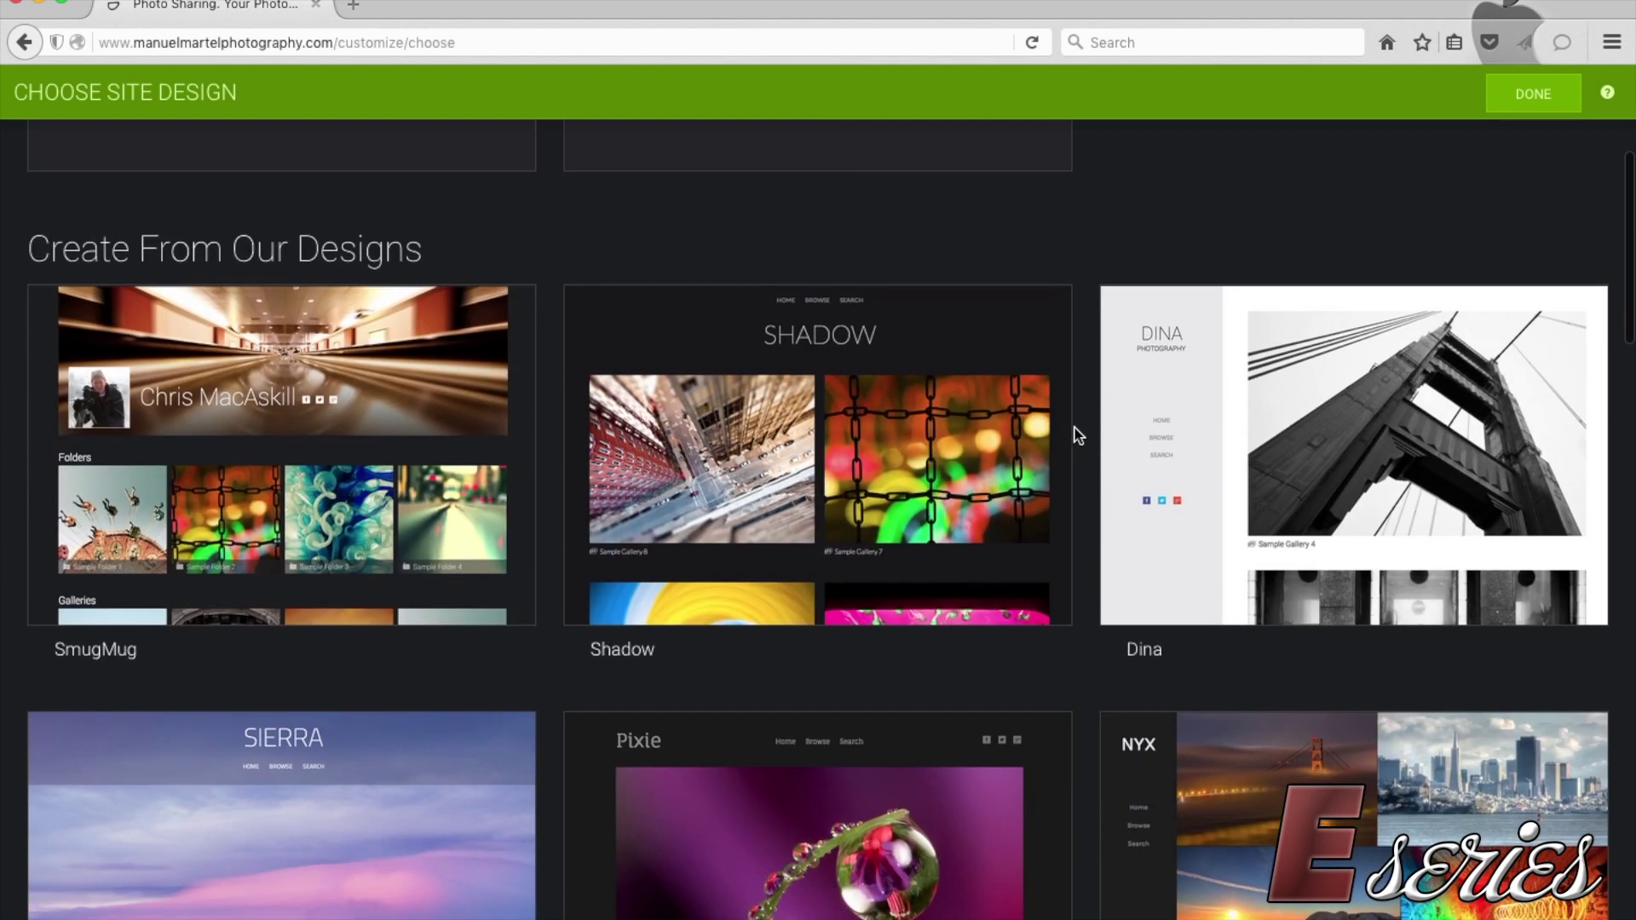
{"action": "scroll", "coordinate": [1075, 434], "scroll_direction": "down", "scroll_amount": 2}
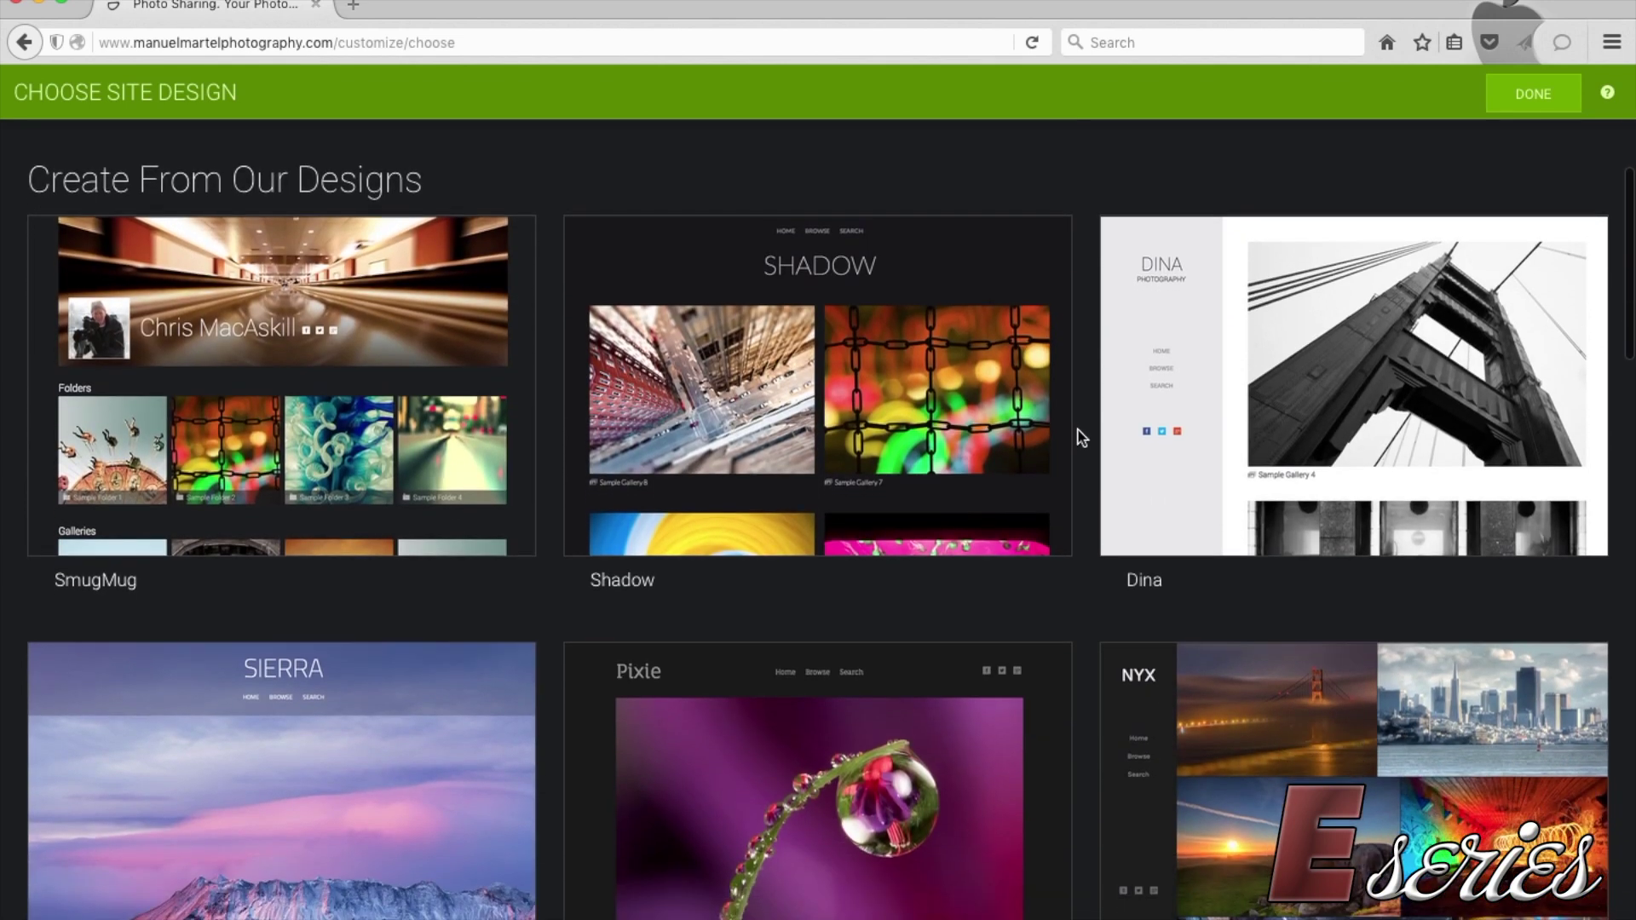
{"action": "scroll", "coordinate": [1079, 431], "scroll_direction": "down", "scroll_amount": 7}
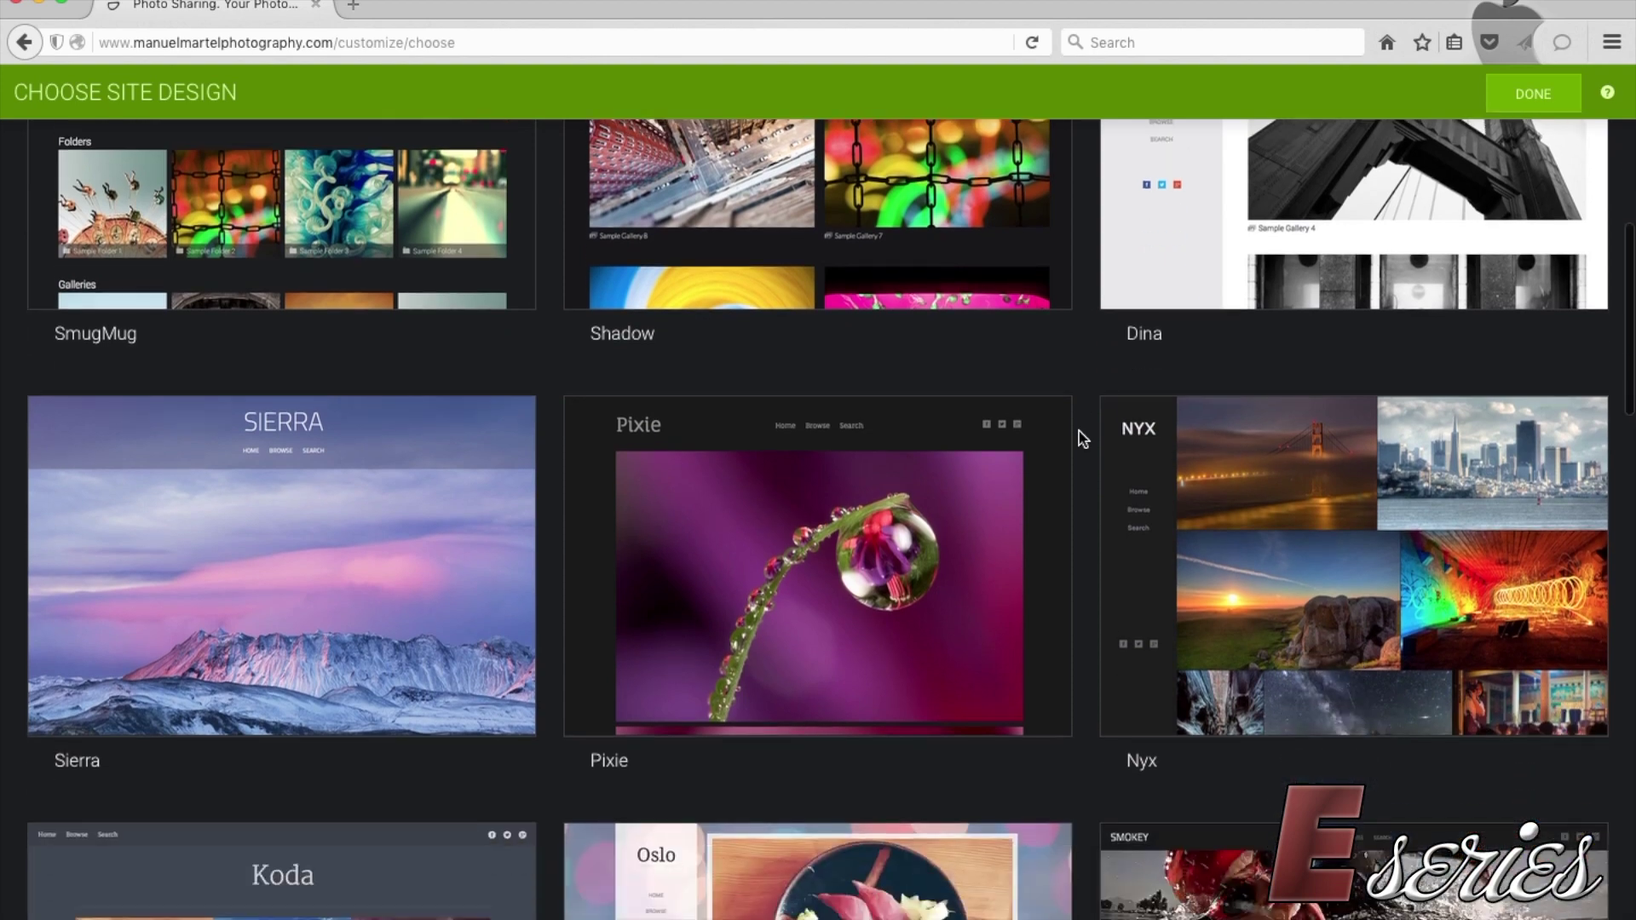
{"action": "scroll", "coordinate": [1079, 431], "scroll_direction": "down", "scroll_amount": 10}
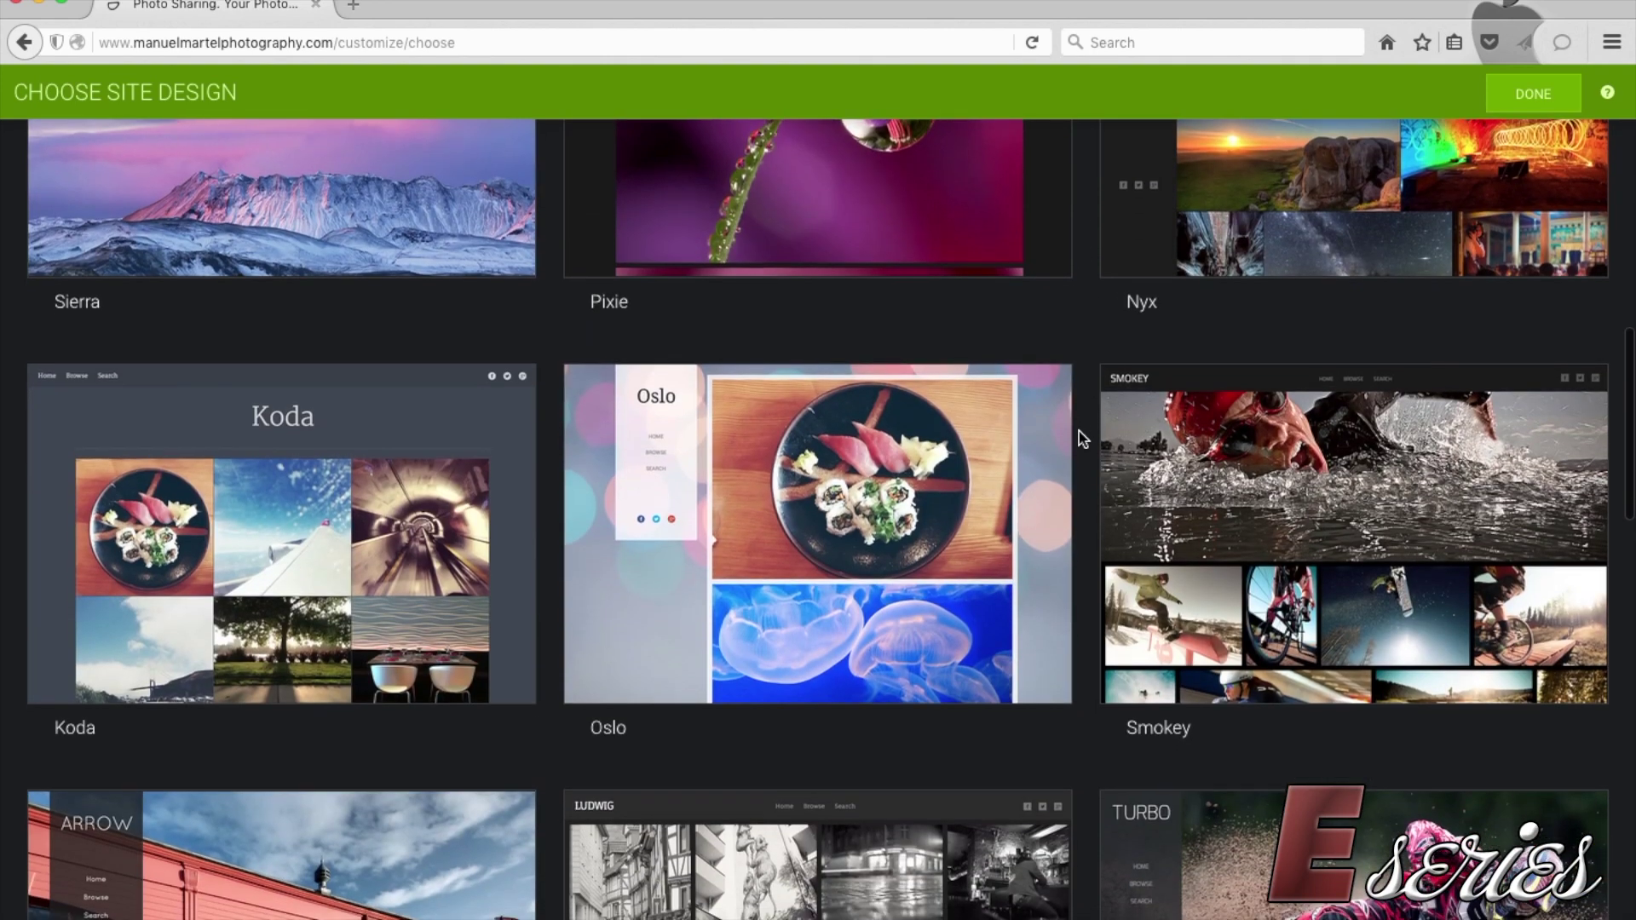
{"action": "scroll", "coordinate": [1079, 431], "scroll_direction": "down", "scroll_amount": 12}
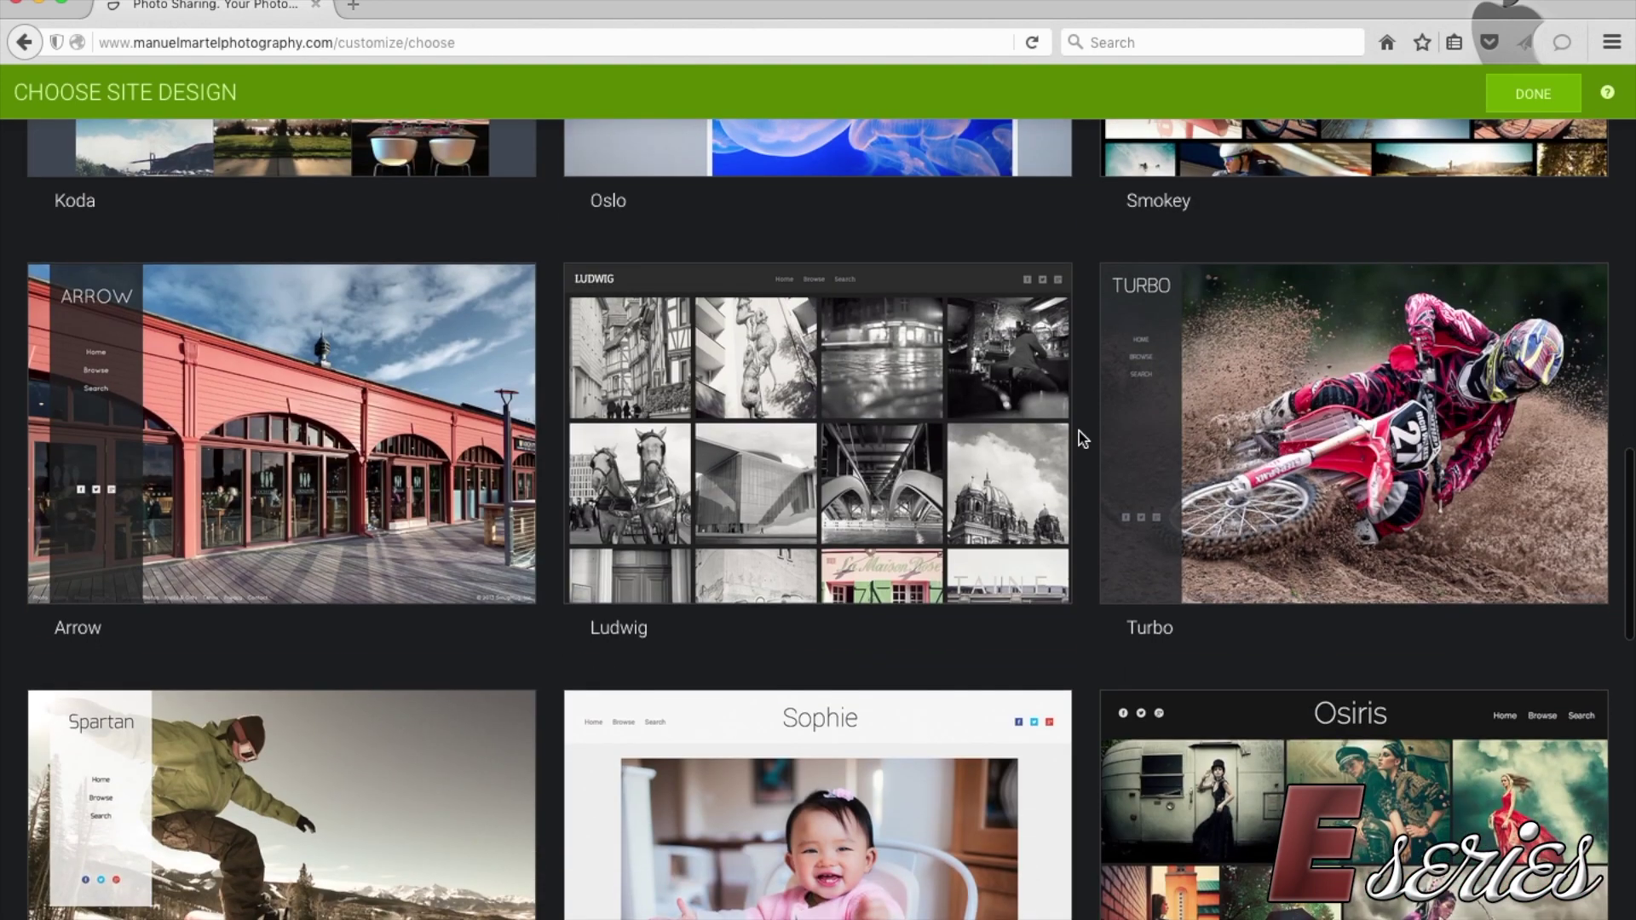
{"action": "scroll", "coordinate": [1079, 431], "scroll_direction": "down", "scroll_amount": 10}
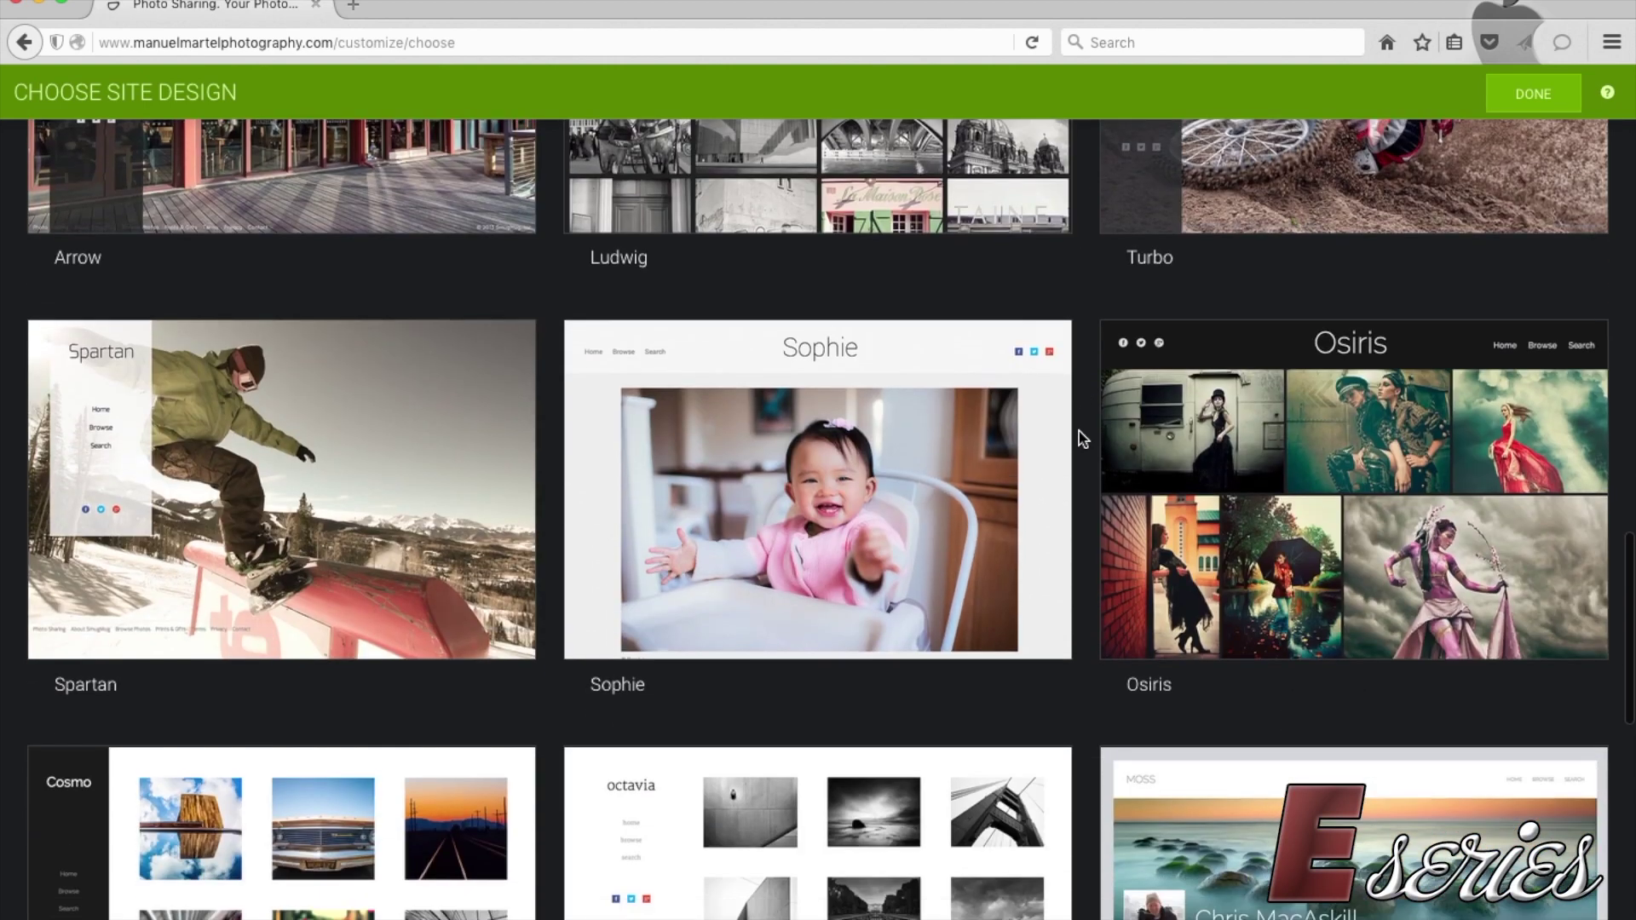
{"action": "scroll", "coordinate": [1078, 432], "scroll_direction": "down", "scroll_amount": 9}
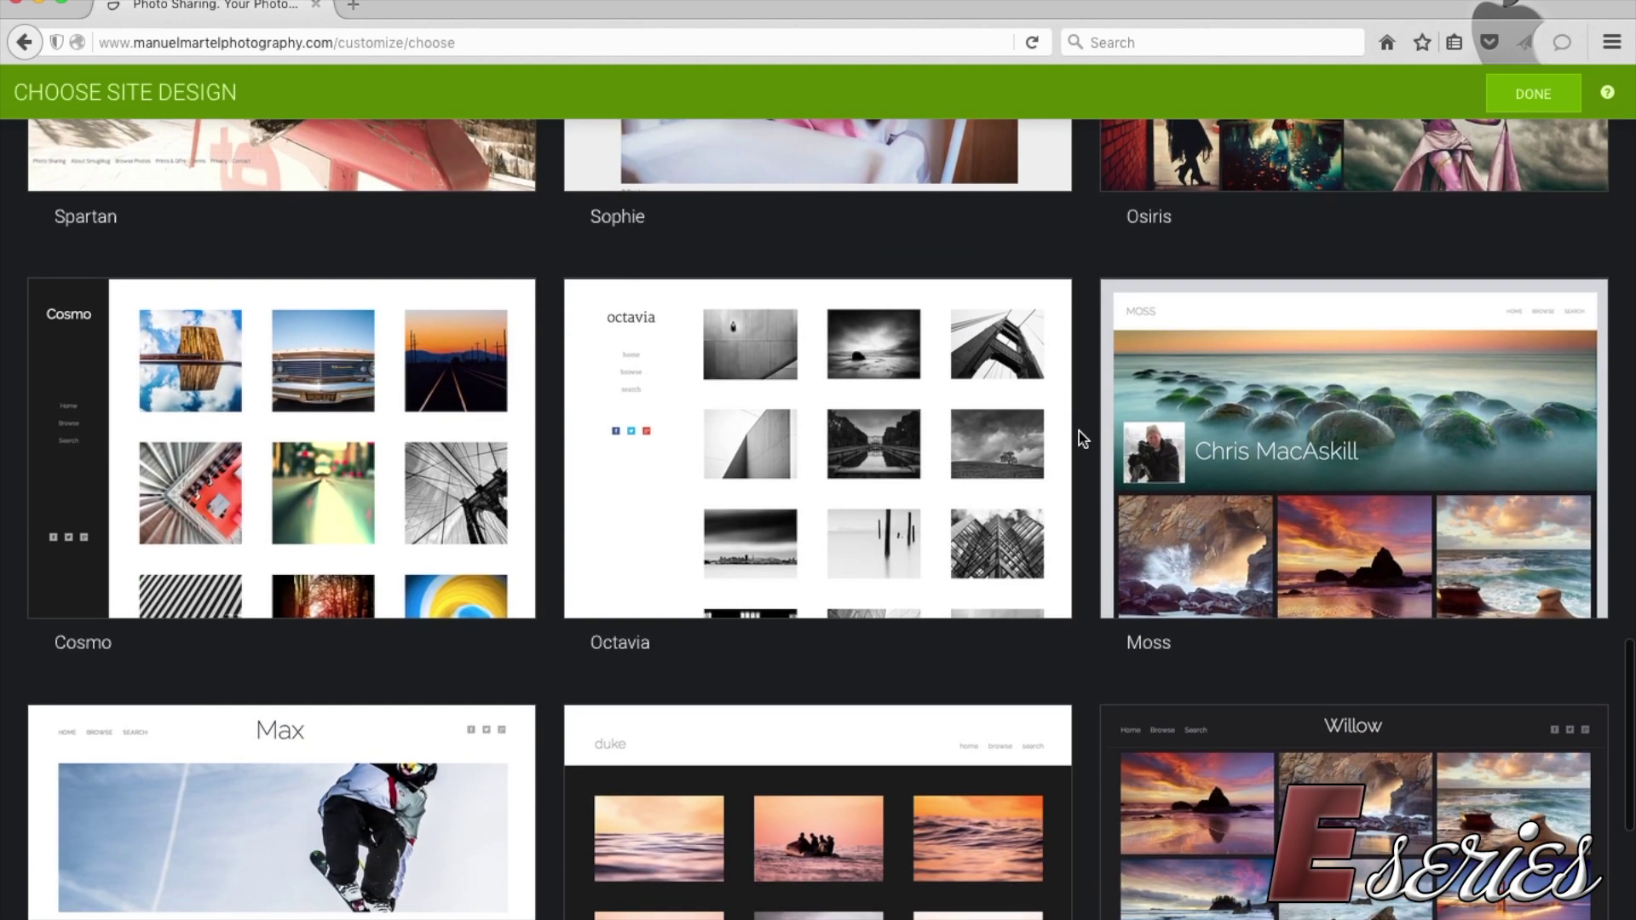
{"action": "scroll", "coordinate": [1079, 431], "scroll_direction": "down", "scroll_amount": 10}
{"action": "scroll", "coordinate": [1079, 431], "scroll_direction": "down", "scroll_amount": 5}
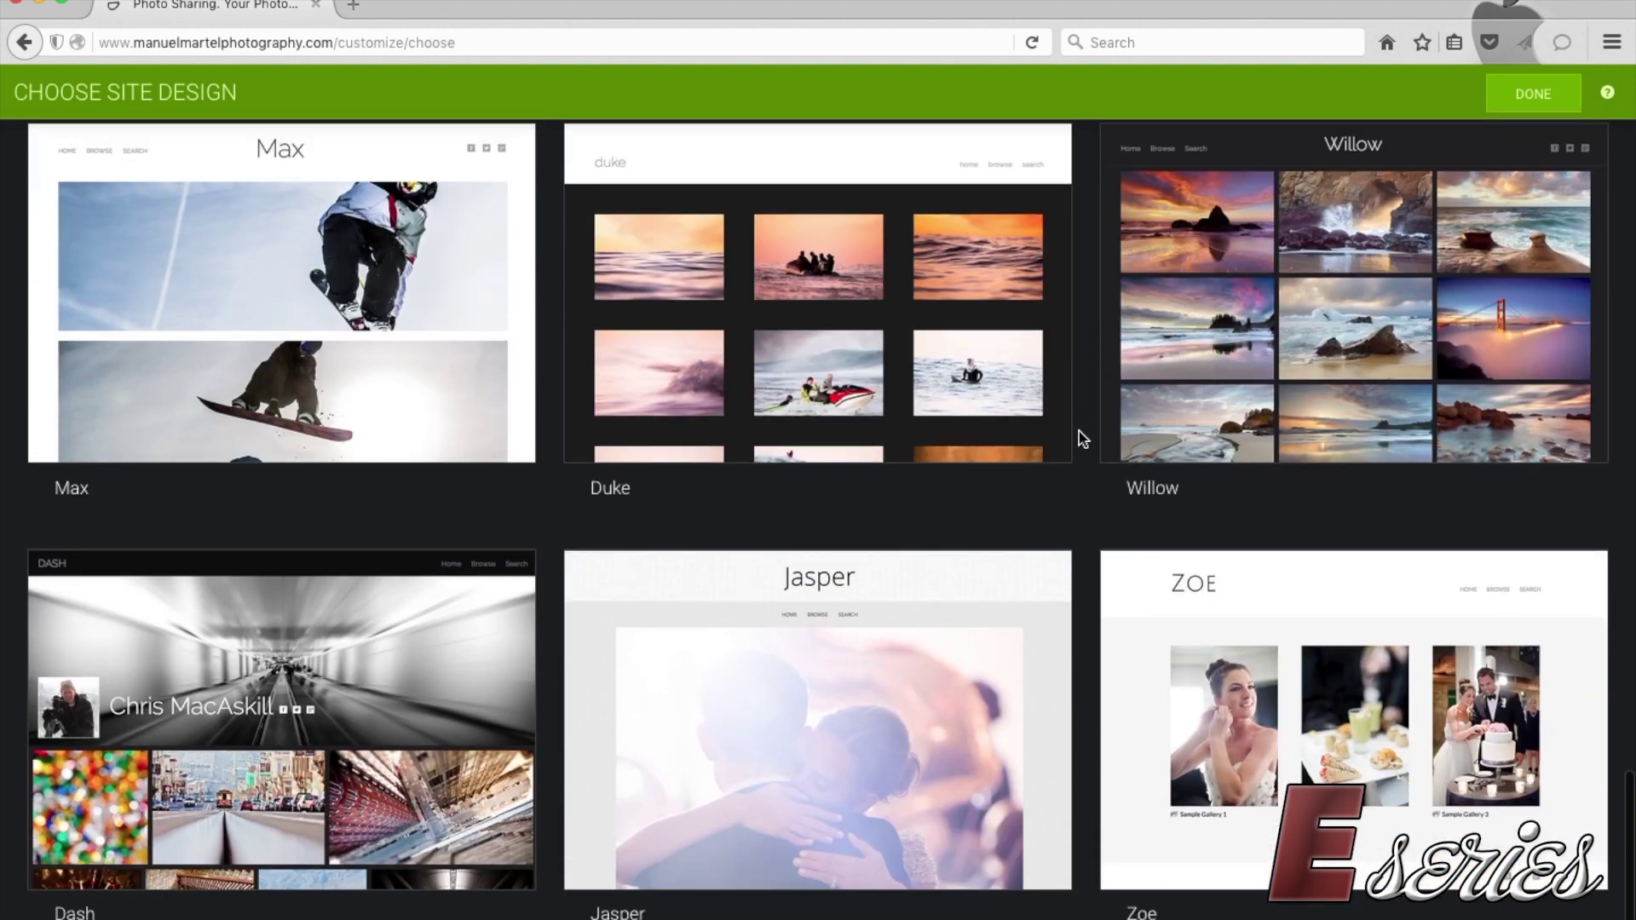
{"action": "scroll", "coordinate": [1079, 431], "scroll_direction": "up", "scroll_amount": 20}
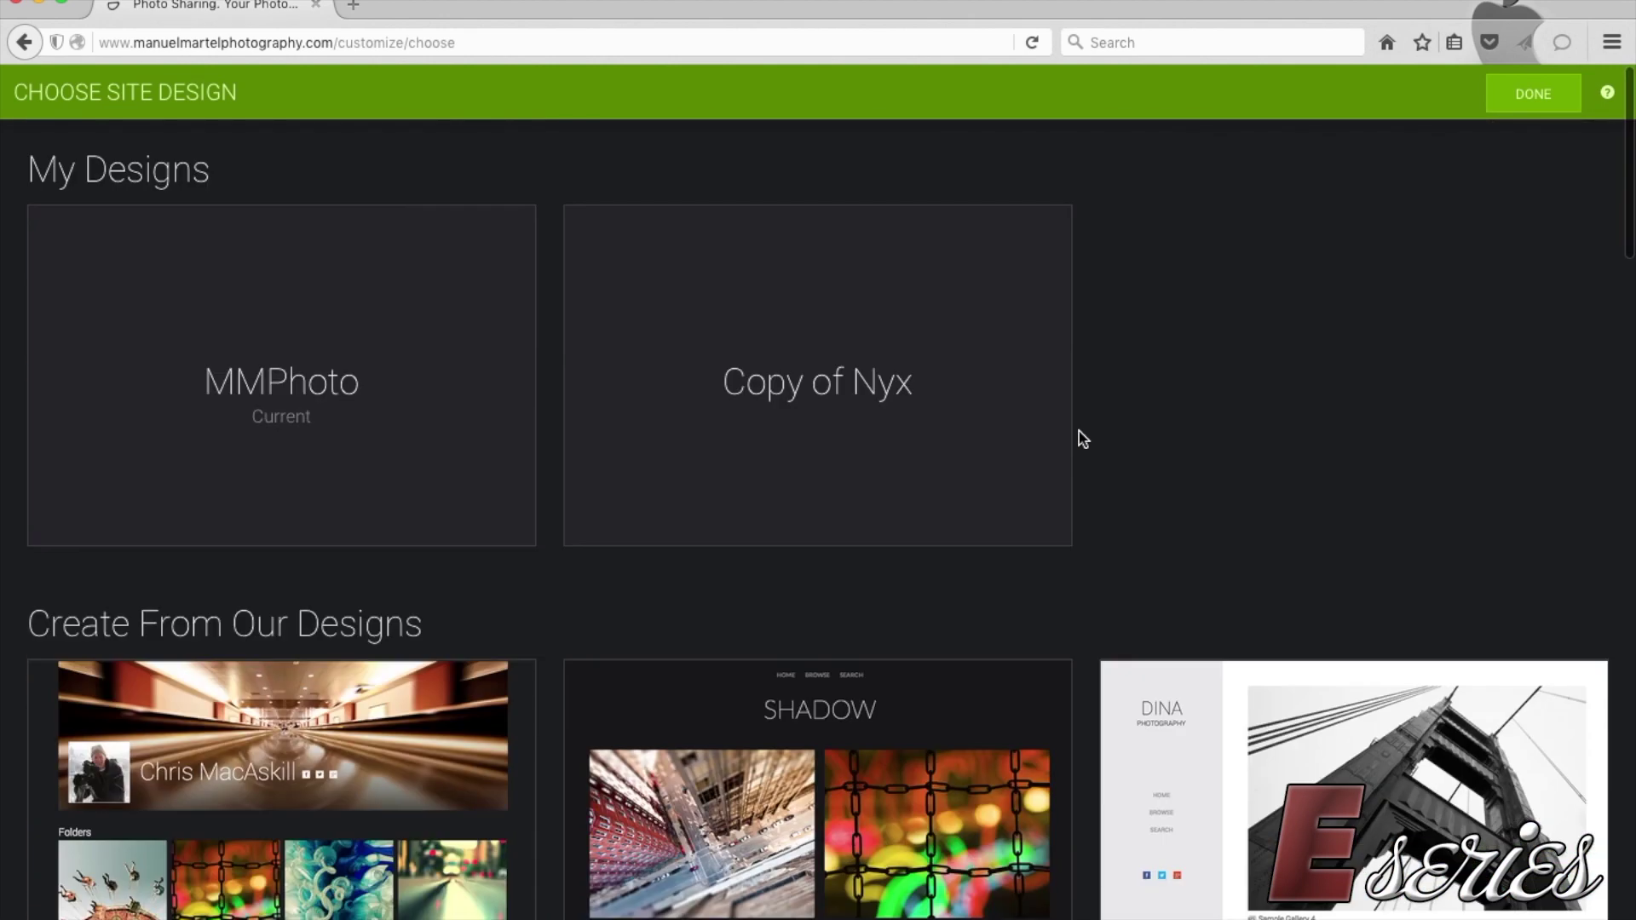
{"action": "left_click", "coordinate": [1534, 111]}
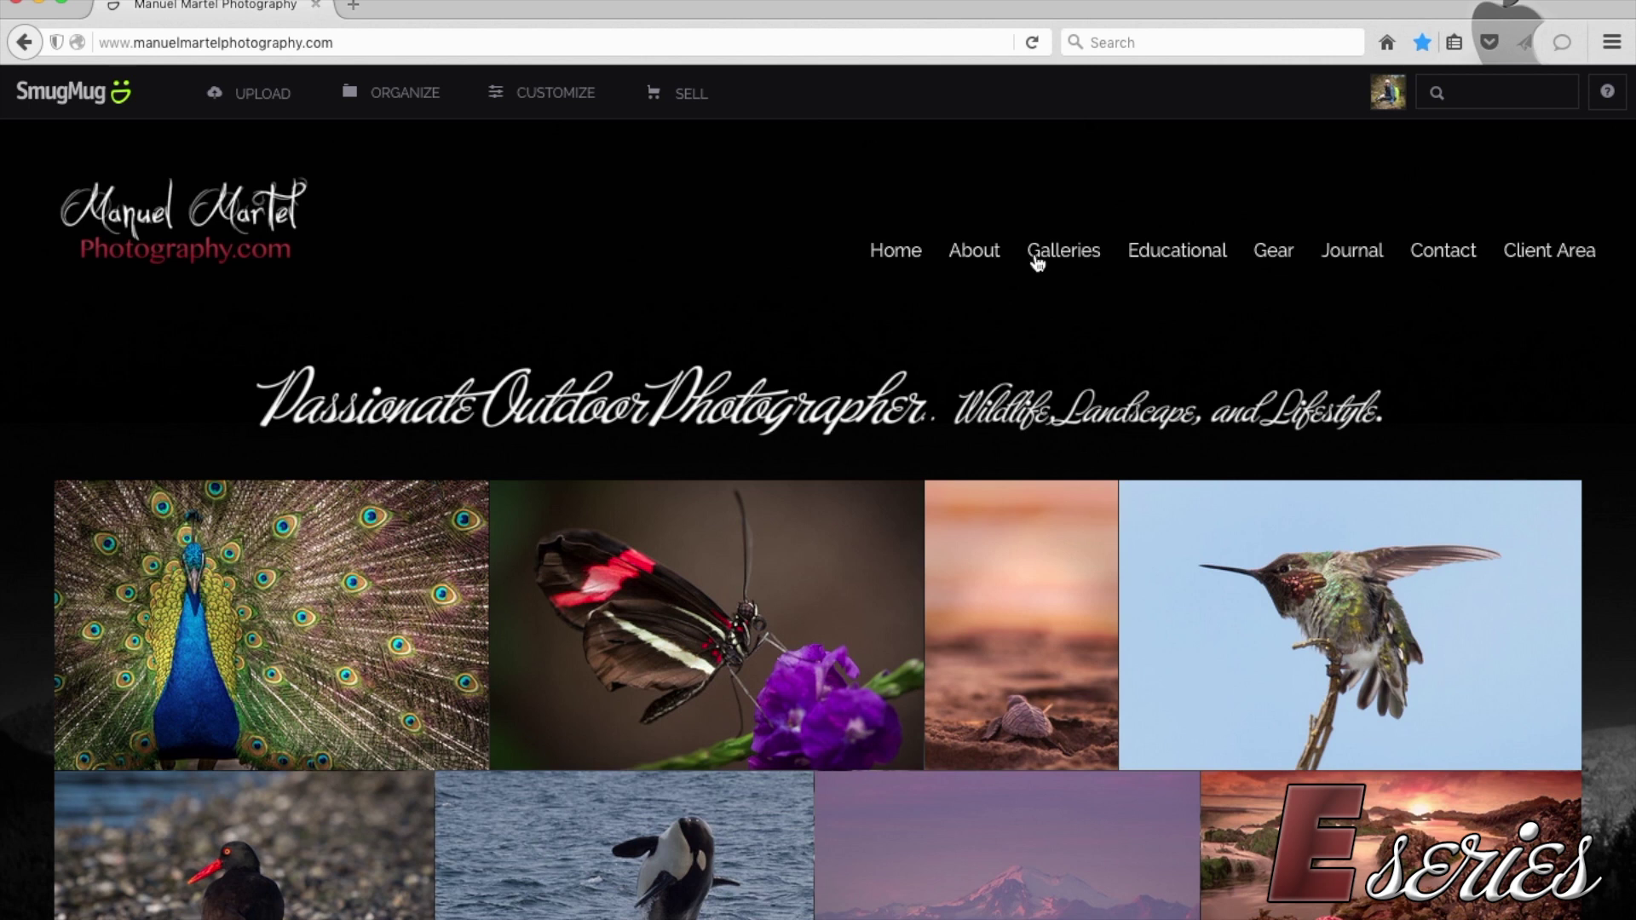
Step: In the site organizer, expand Pages and its Journal folder and view the Best2015 gallery and the Journal page
{"action": "mouse_move", "coordinate": [1287, 259]}
{"action": "left_click", "coordinate": [390, 104]}
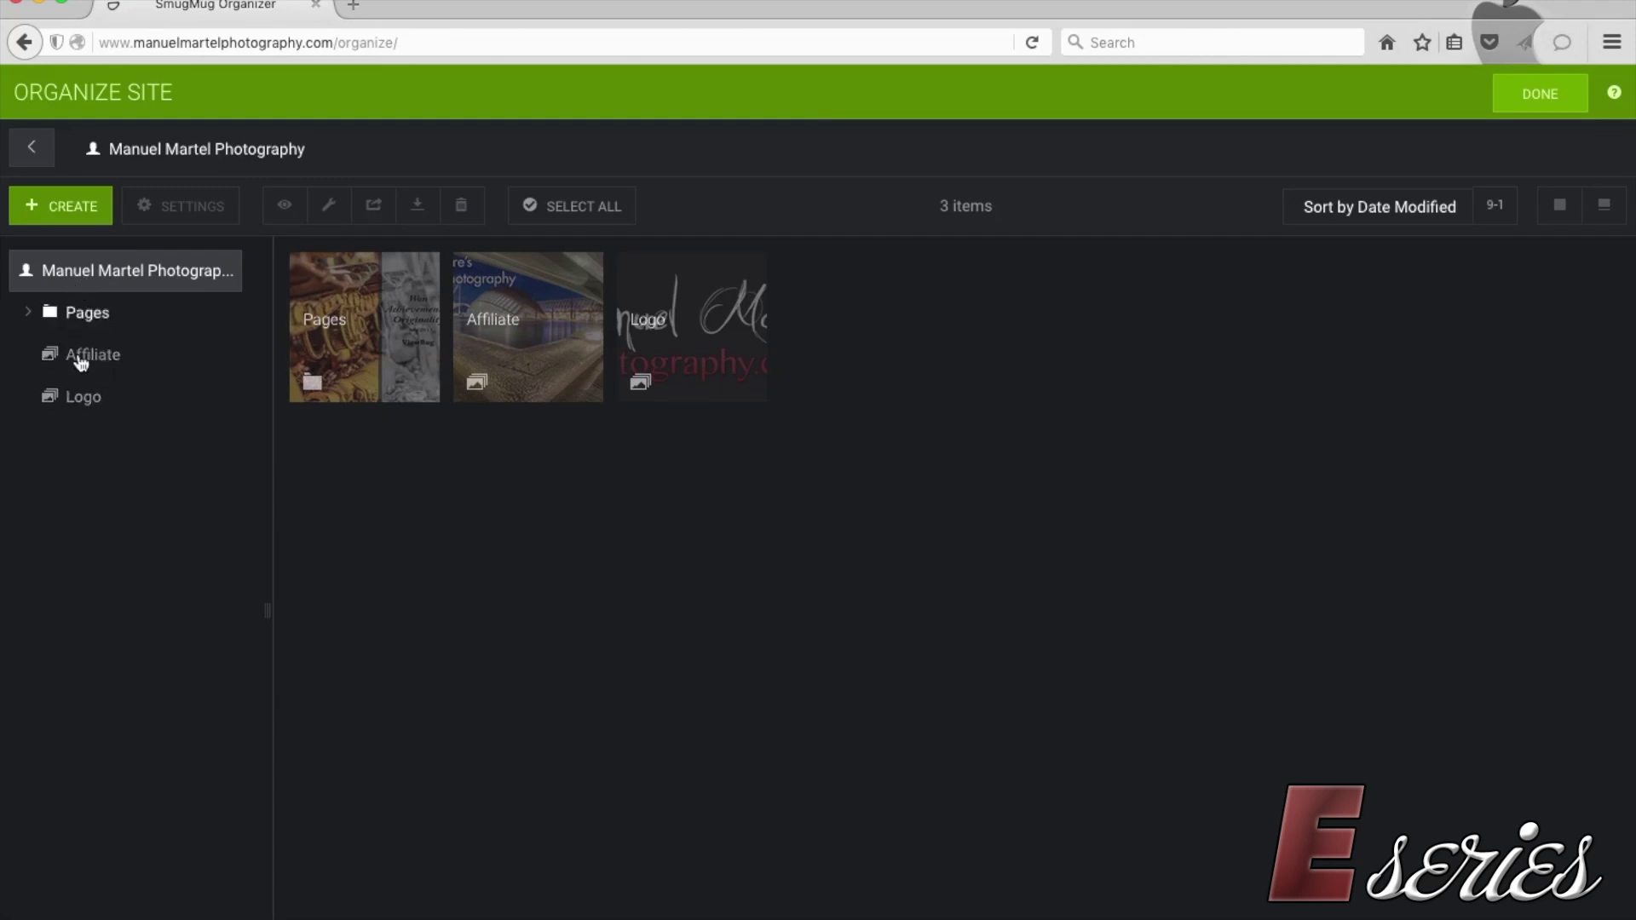
{"action": "left_click", "coordinate": [26, 313]}
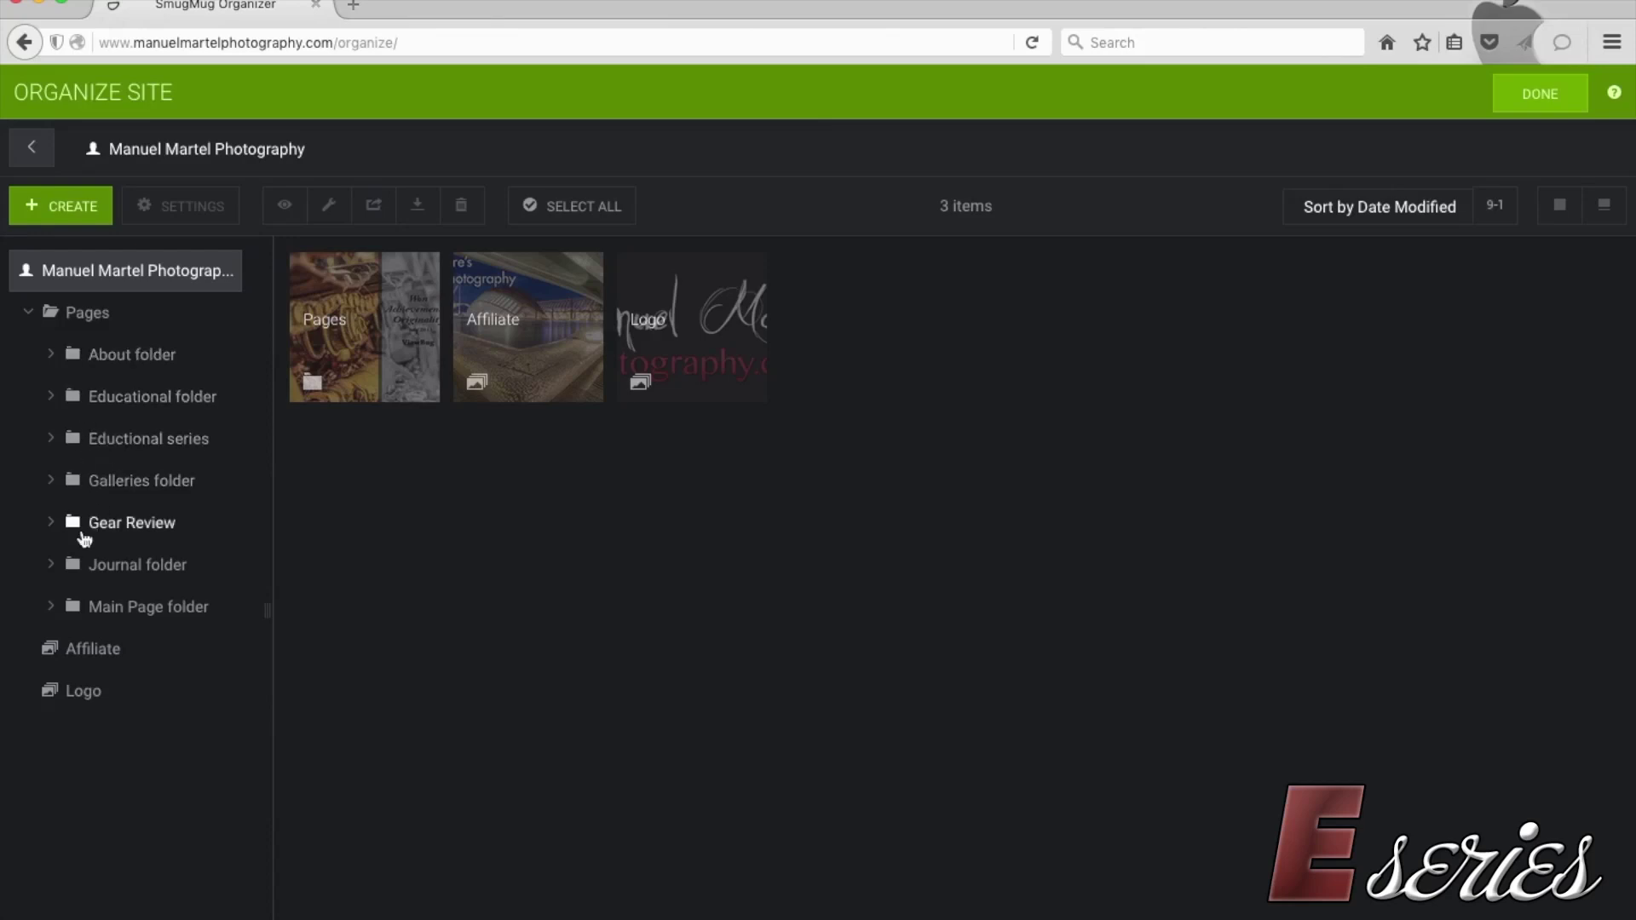
{"action": "left_click", "coordinate": [52, 565]}
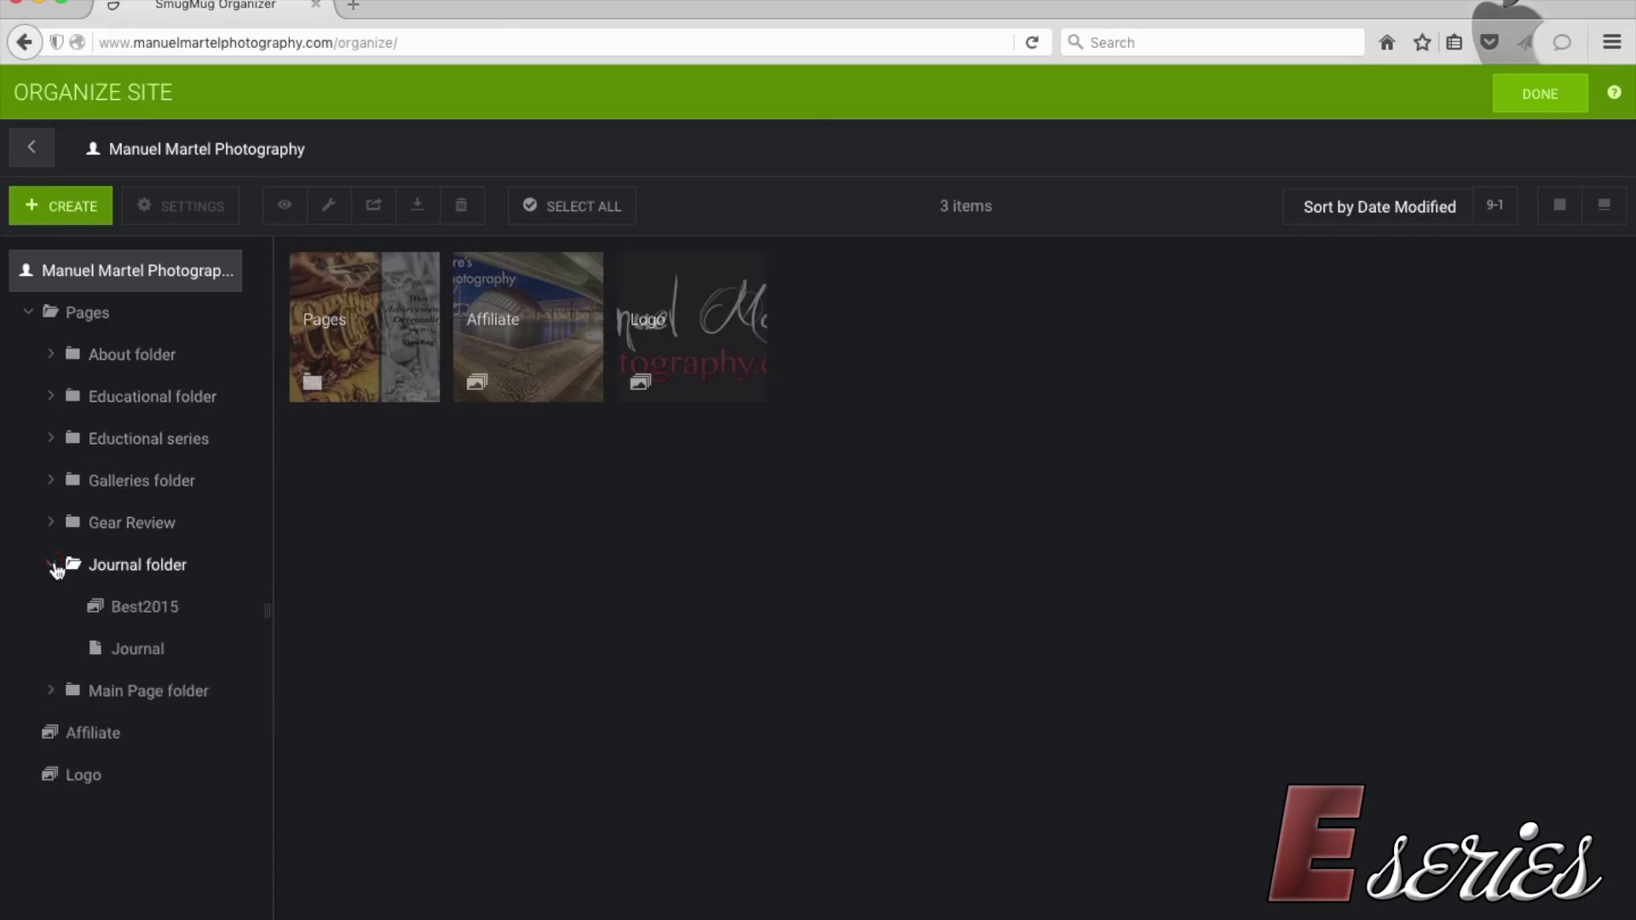
{"action": "left_click", "coordinate": [132, 612]}
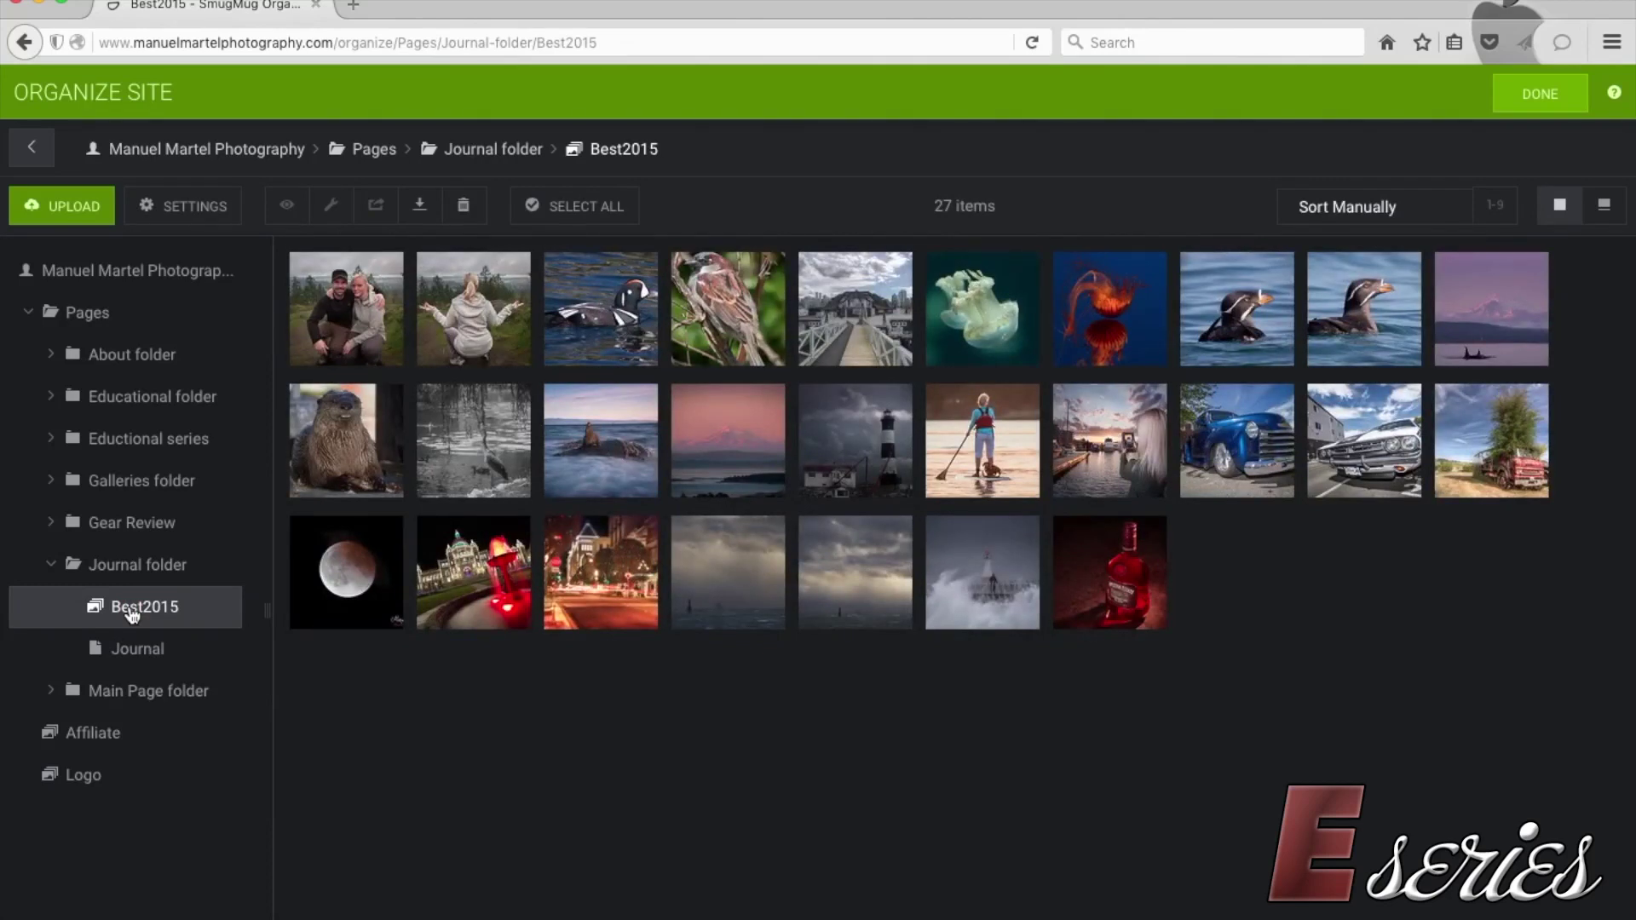
{"action": "left_click", "coordinate": [158, 656]}
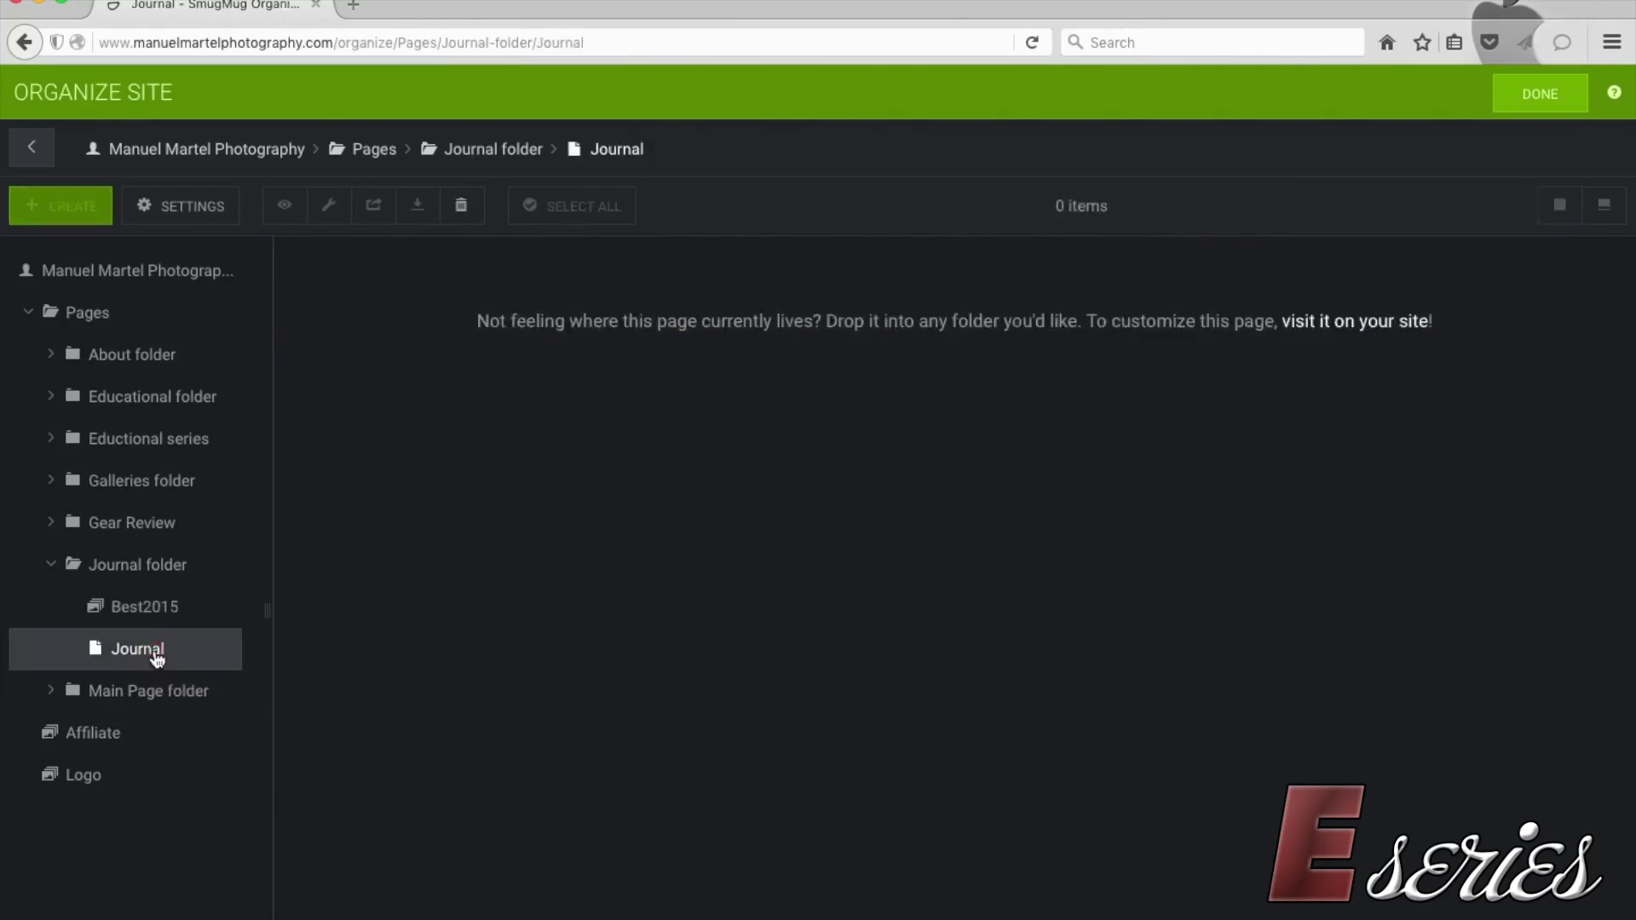
Step: Collapse the Journal folder, view the Galleries folder's contents and its Galleries page, and collapse that folder again
{"action": "left_click", "coordinate": [51, 565]}
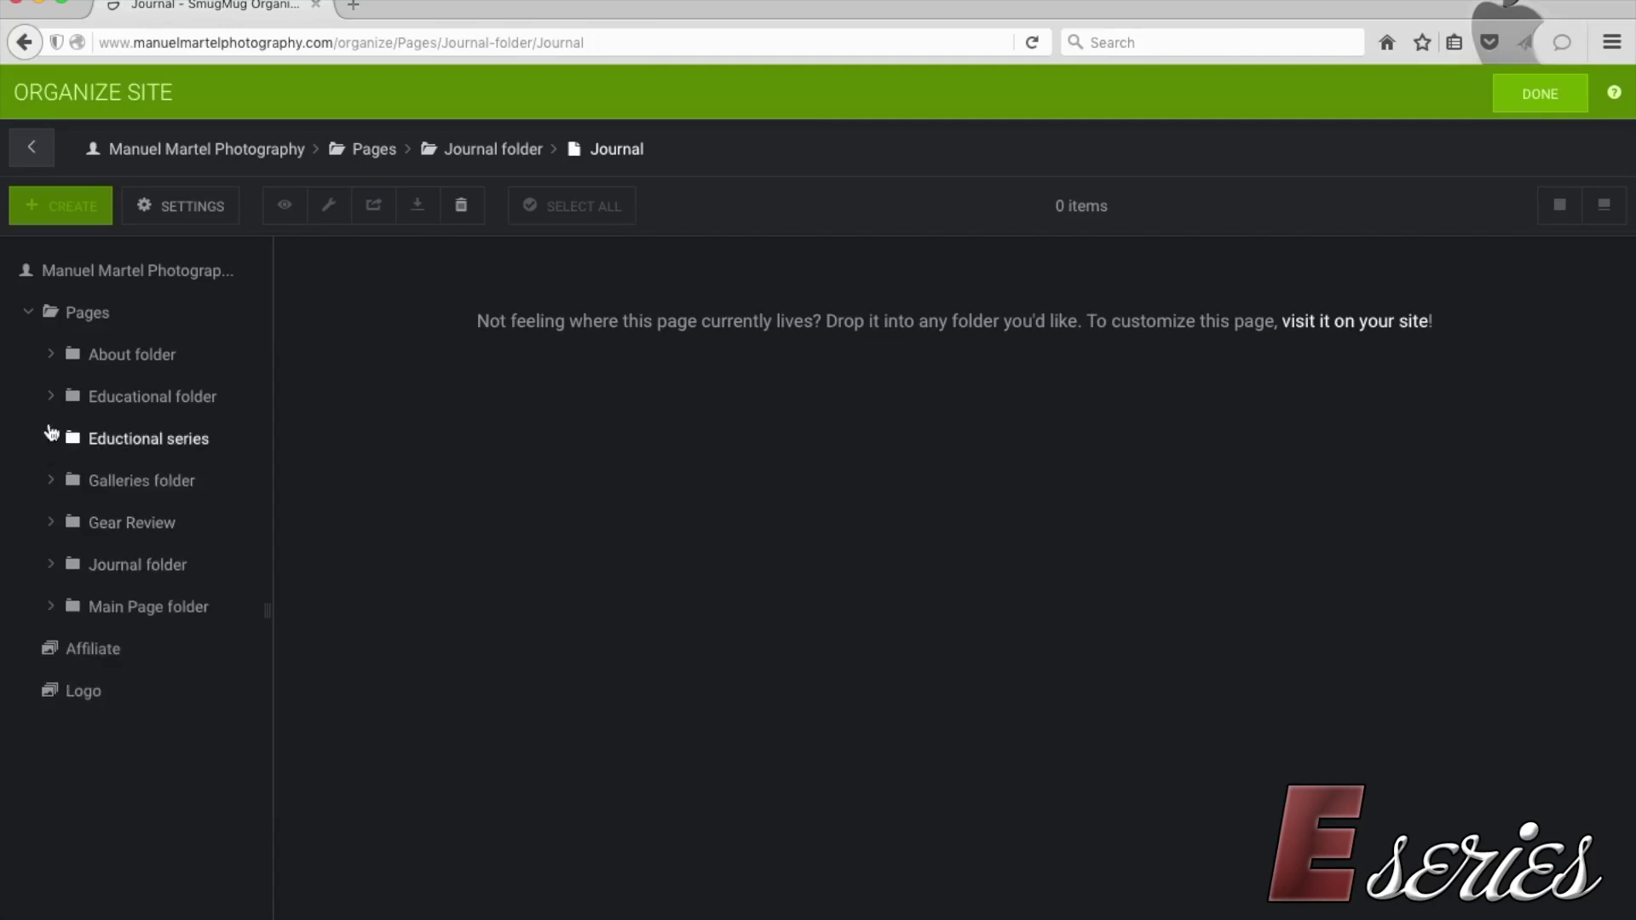
{"action": "left_click", "coordinate": [51, 481]}
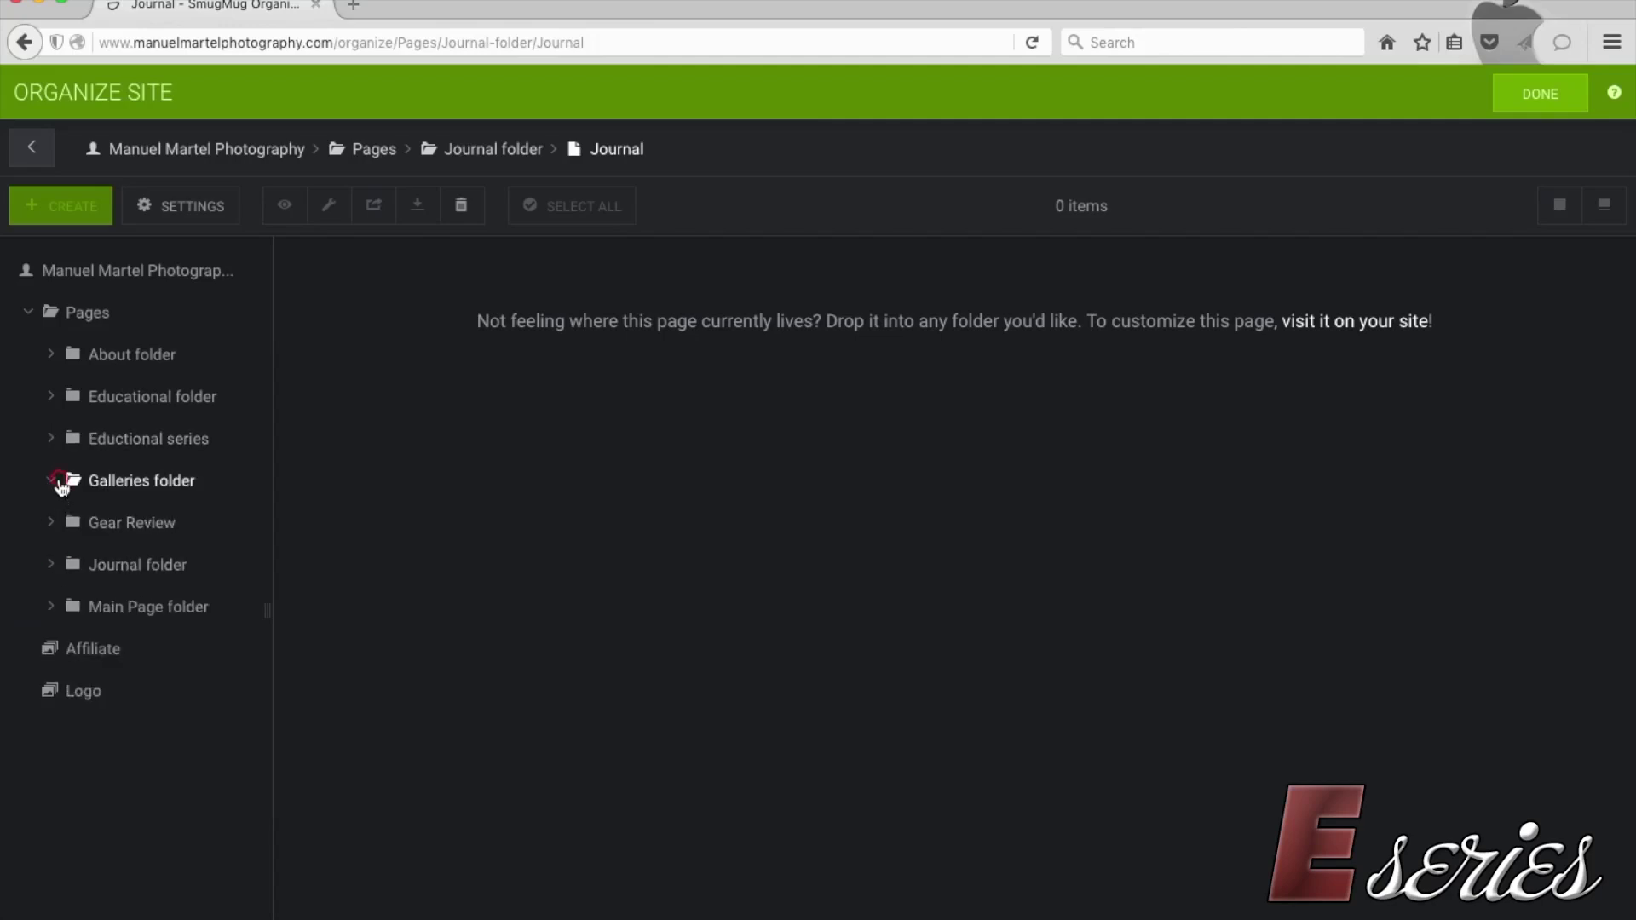
{"action": "scroll", "coordinate": [132, 688], "scroll_direction": "down", "scroll_amount": 4}
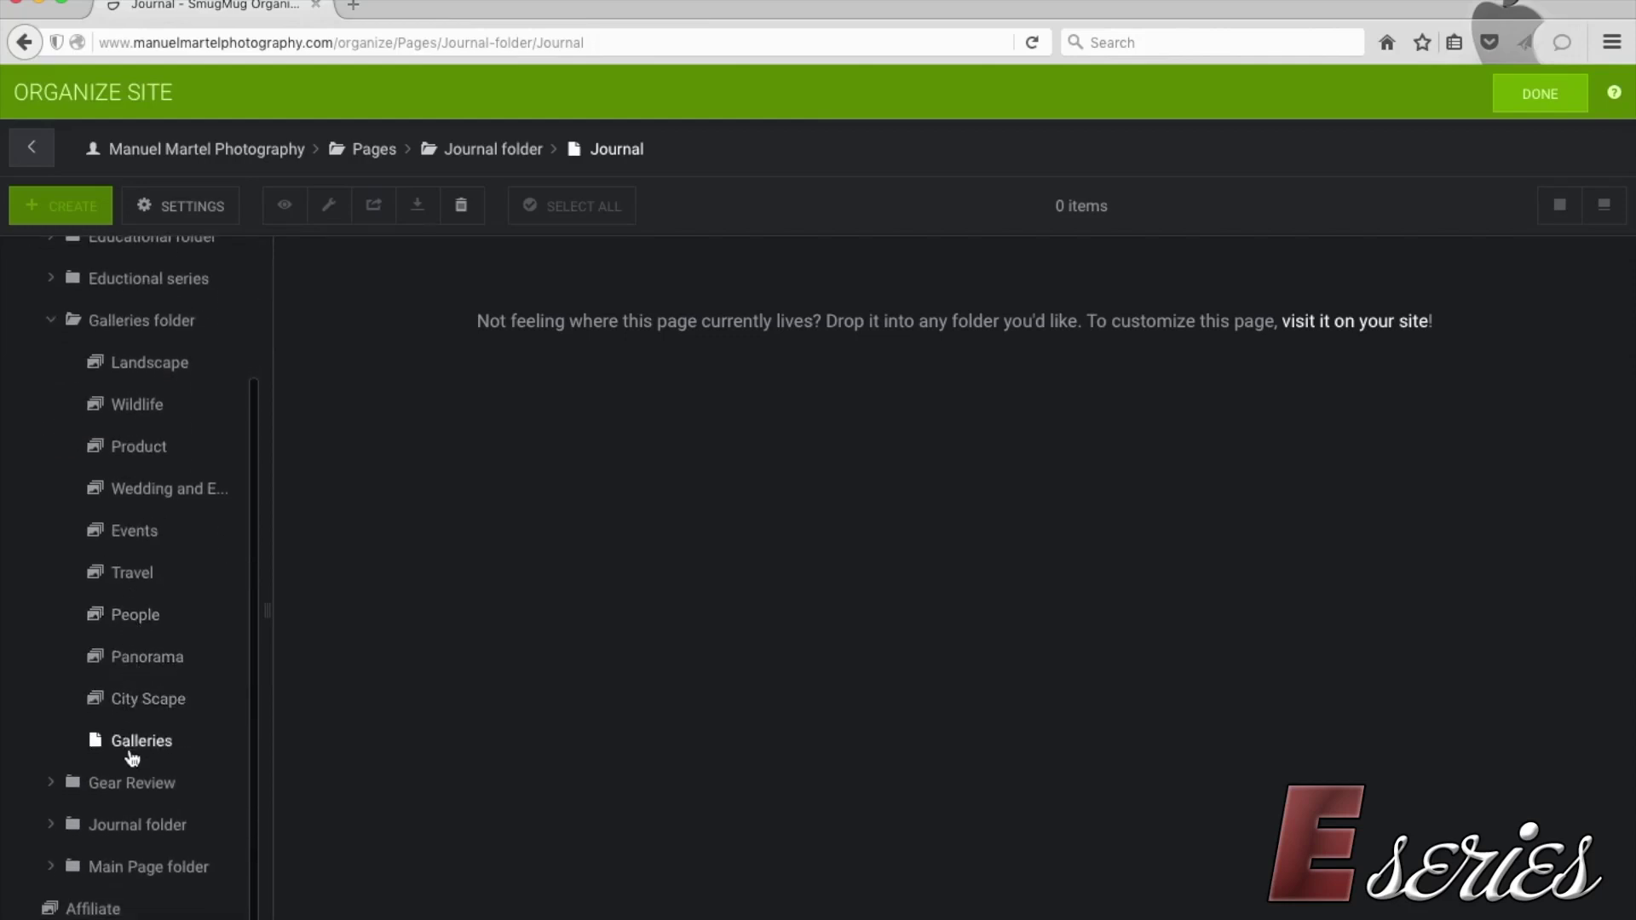
{"action": "left_click", "coordinate": [132, 755]}
{"action": "scroll", "coordinate": [132, 755], "scroll_direction": "up", "scroll_amount": 4}
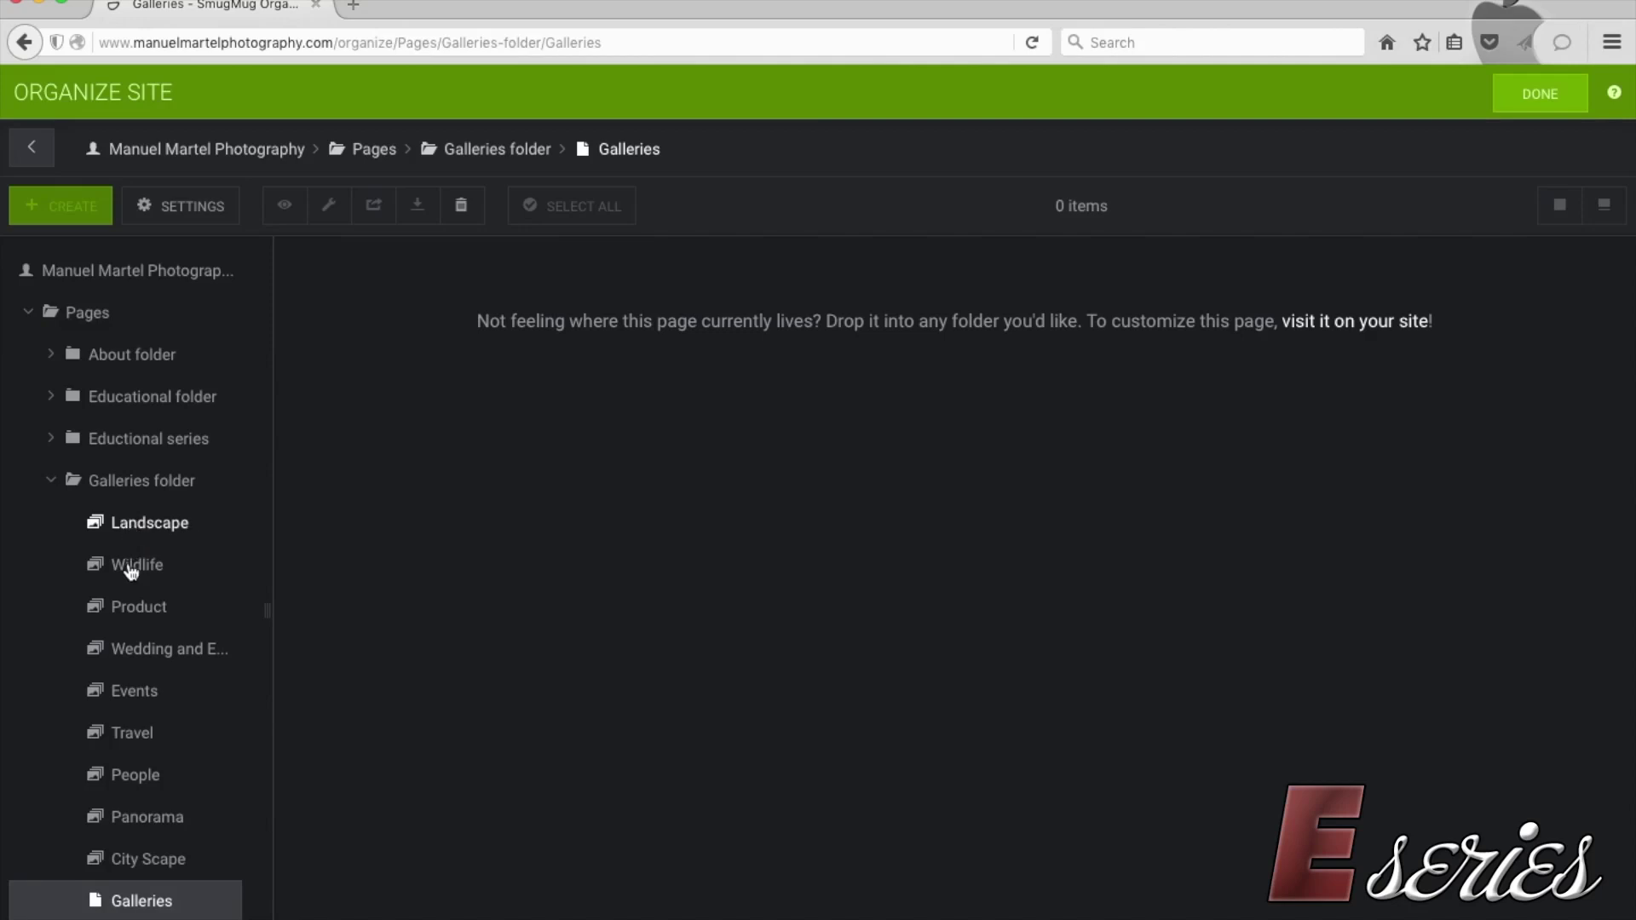
{"action": "left_click", "coordinate": [49, 482]}
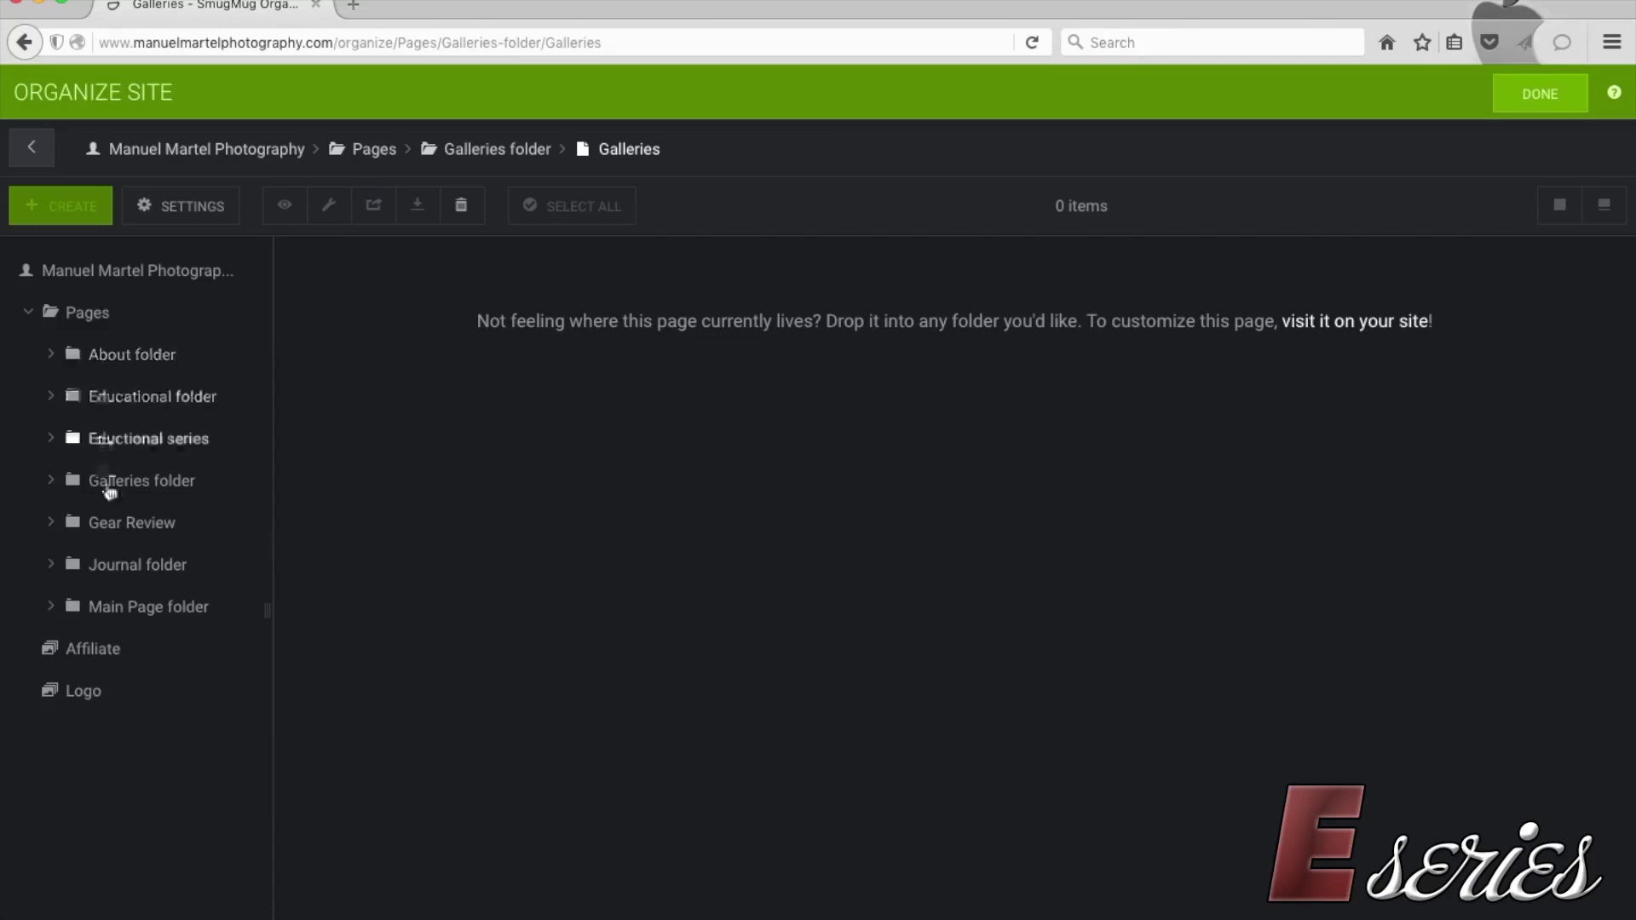
Step: View the images in the Logo gallery and return to the contents of the Pages folder
{"action": "left_click", "coordinate": [28, 313]}
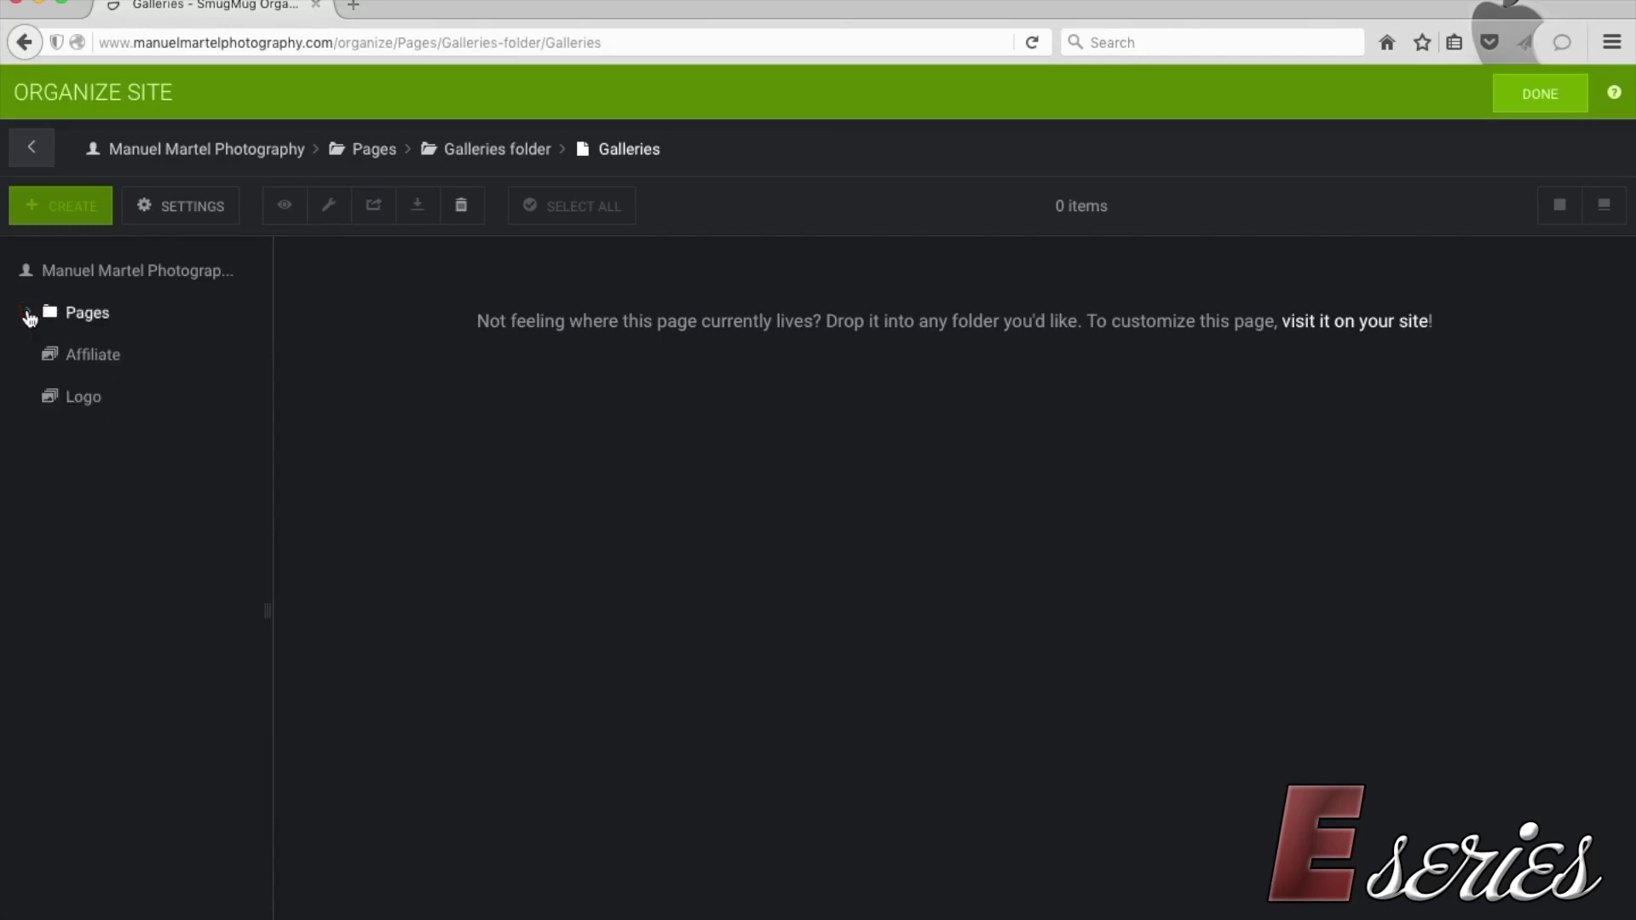
{"action": "left_click", "coordinate": [70, 394]}
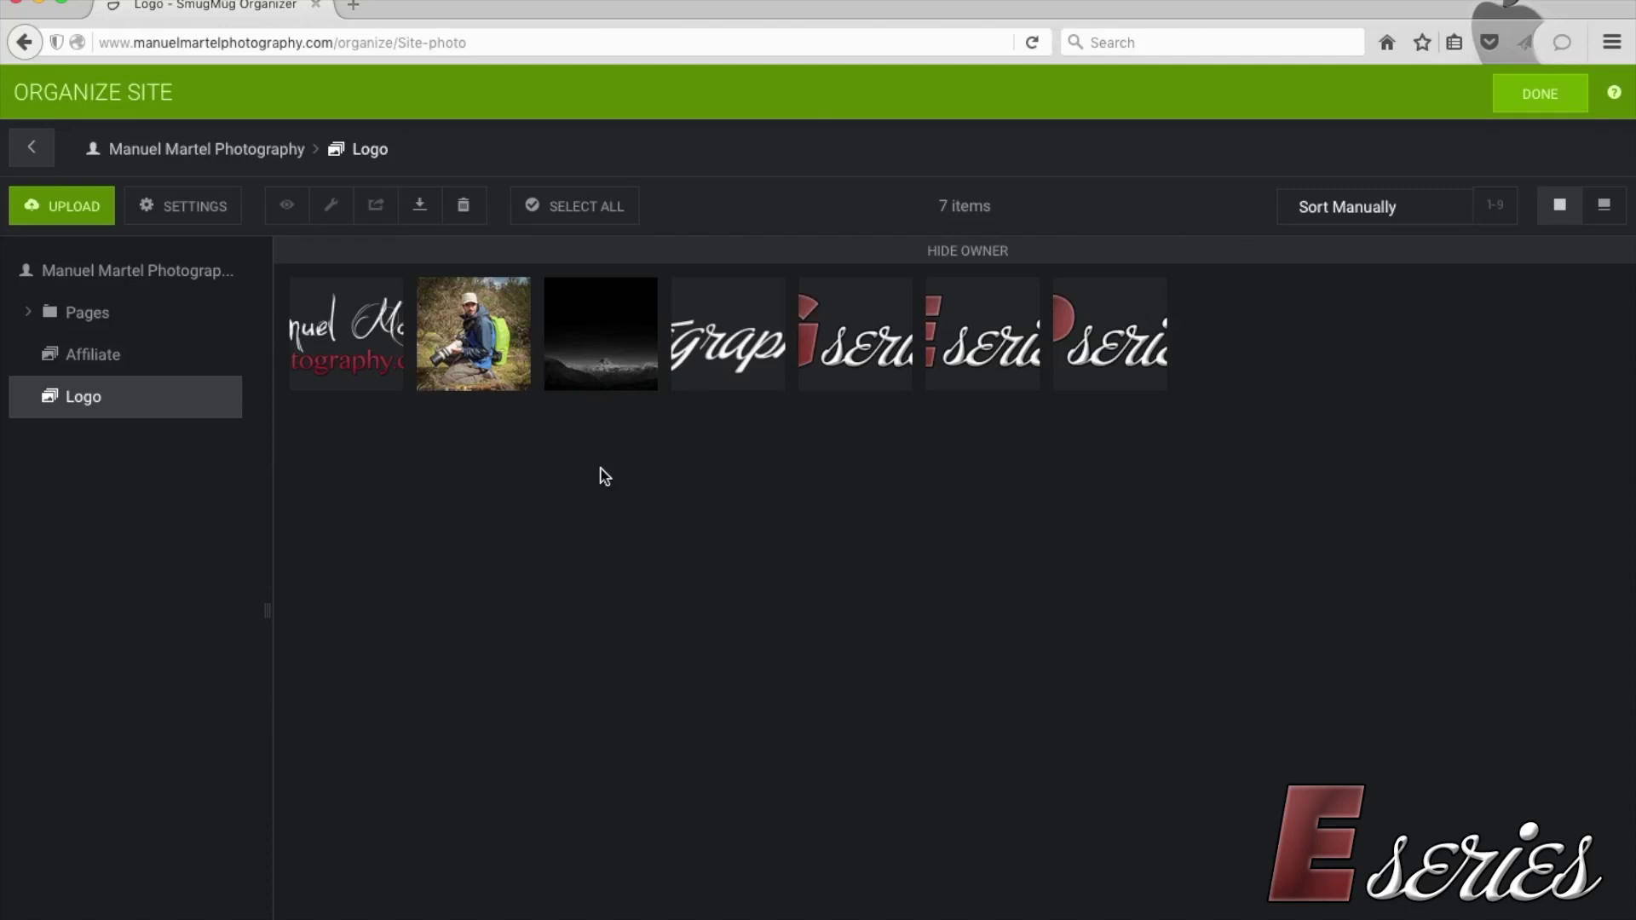
{"action": "left_click", "coordinate": [27, 312]}
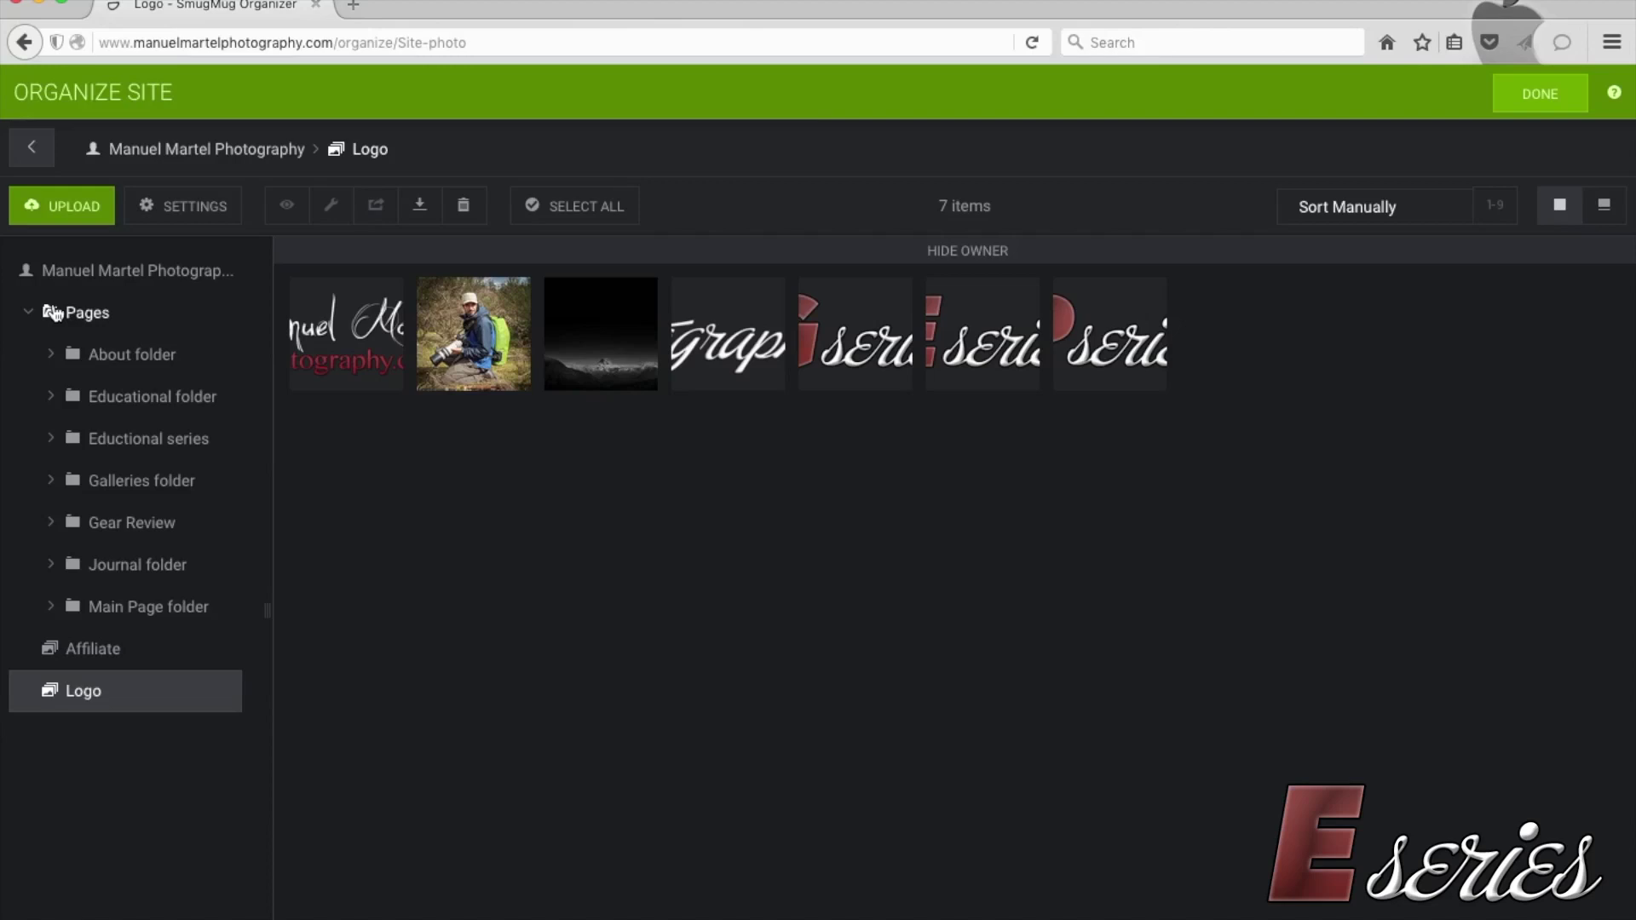
{"action": "left_click", "coordinate": [56, 314]}
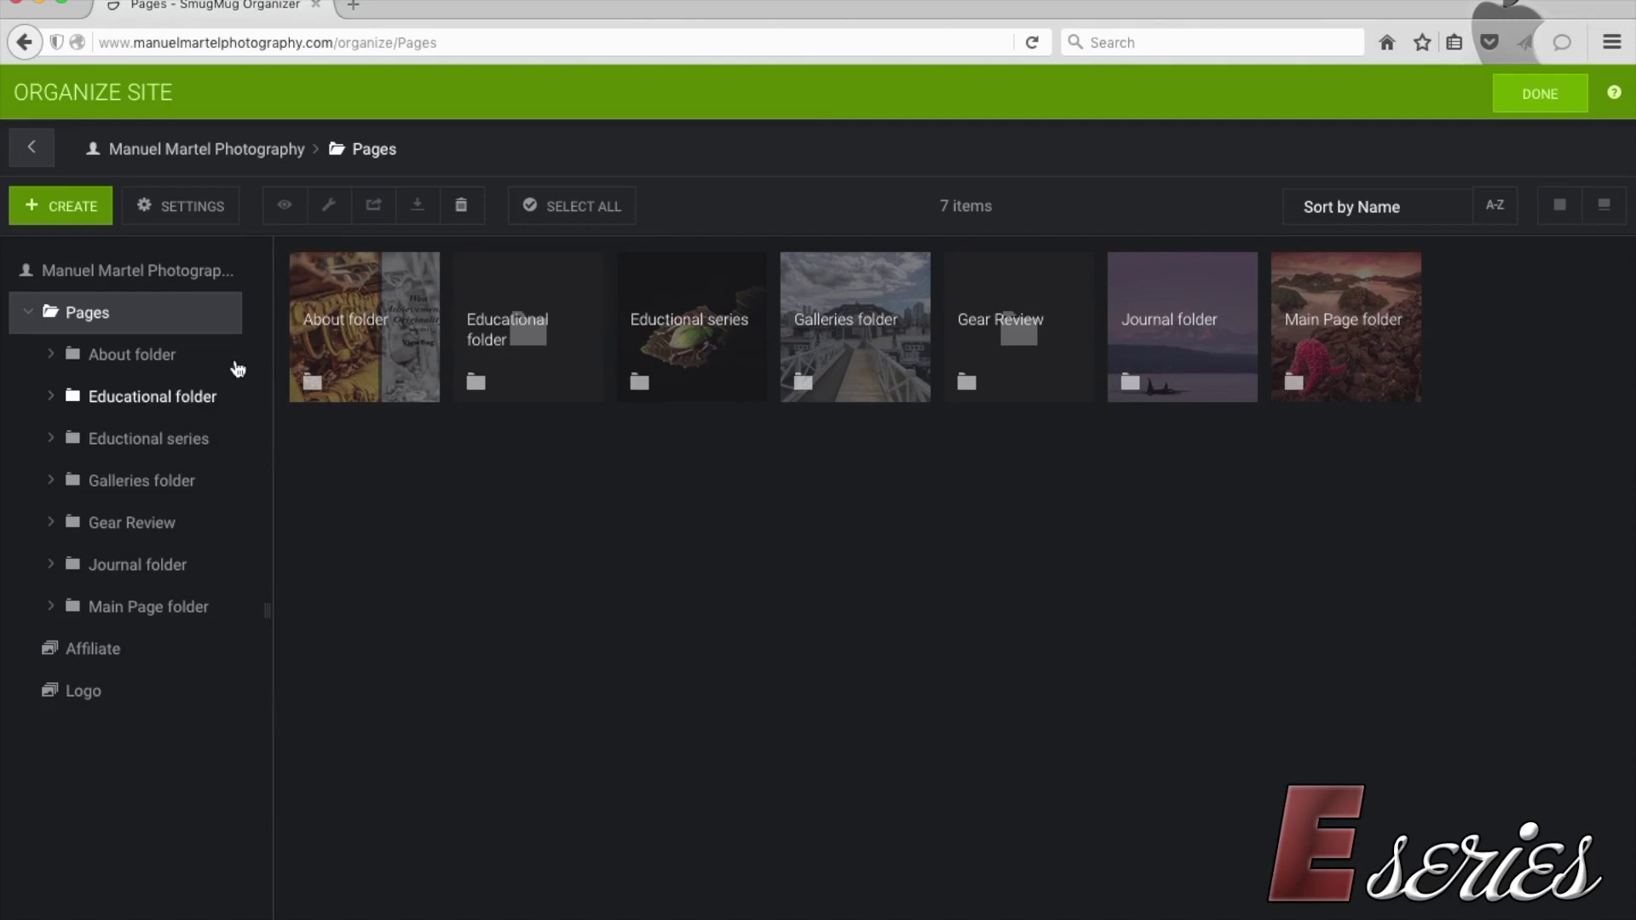
Step: Sort the Pages folder by Date Created and switch the sorting back to Name
{"action": "left_click", "coordinate": [1406, 208]}
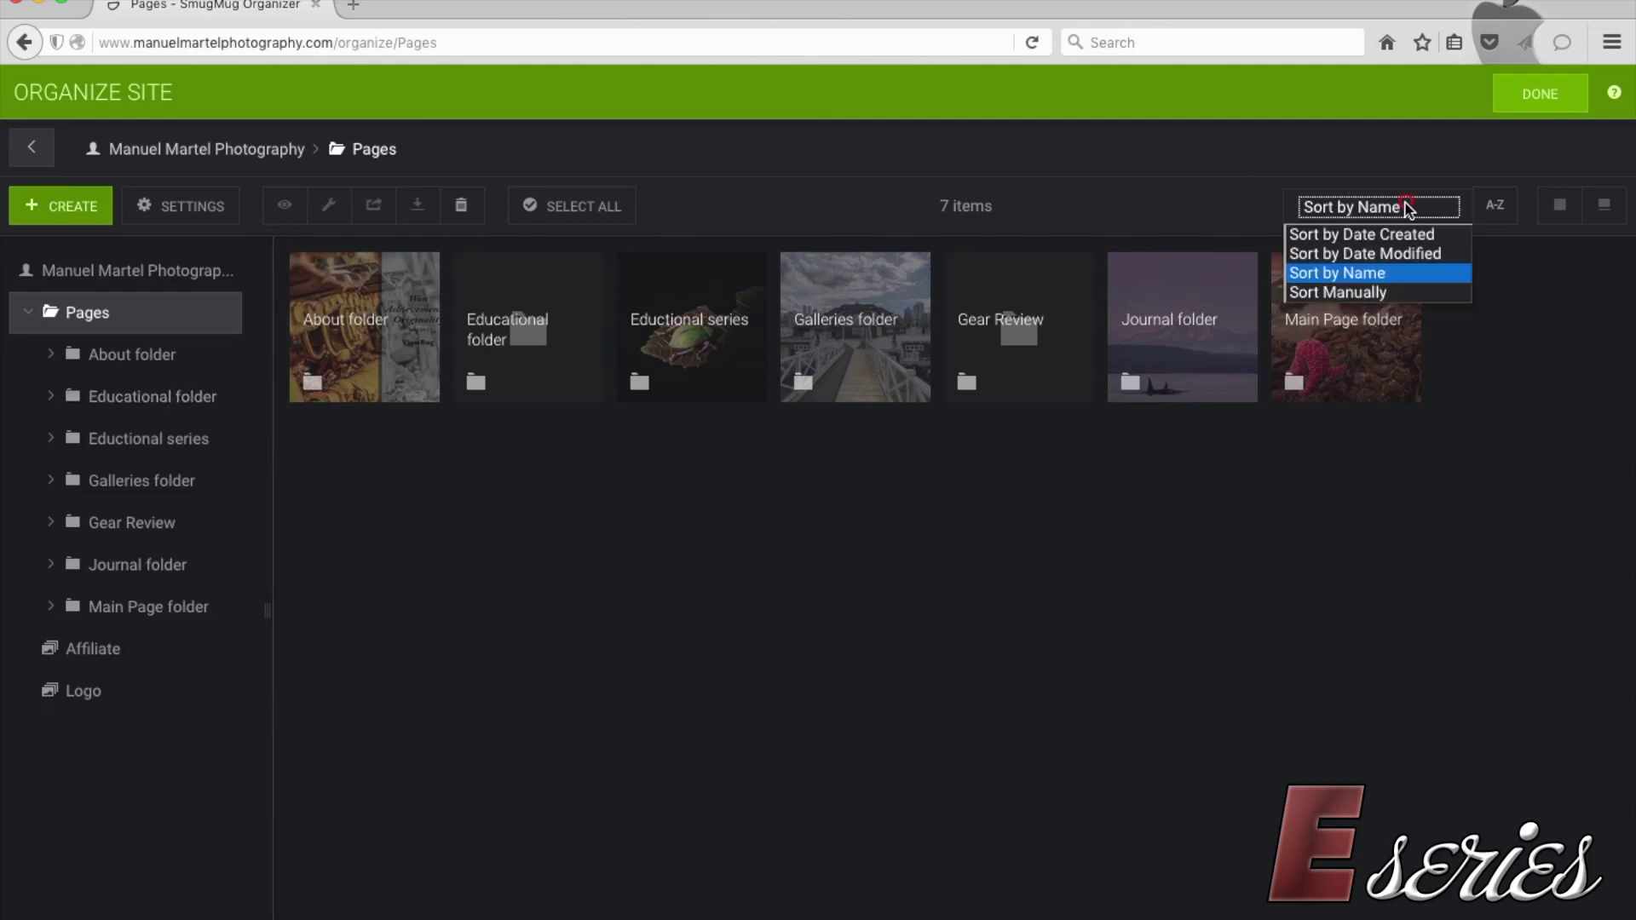
{"action": "left_click", "coordinate": [1442, 237]}
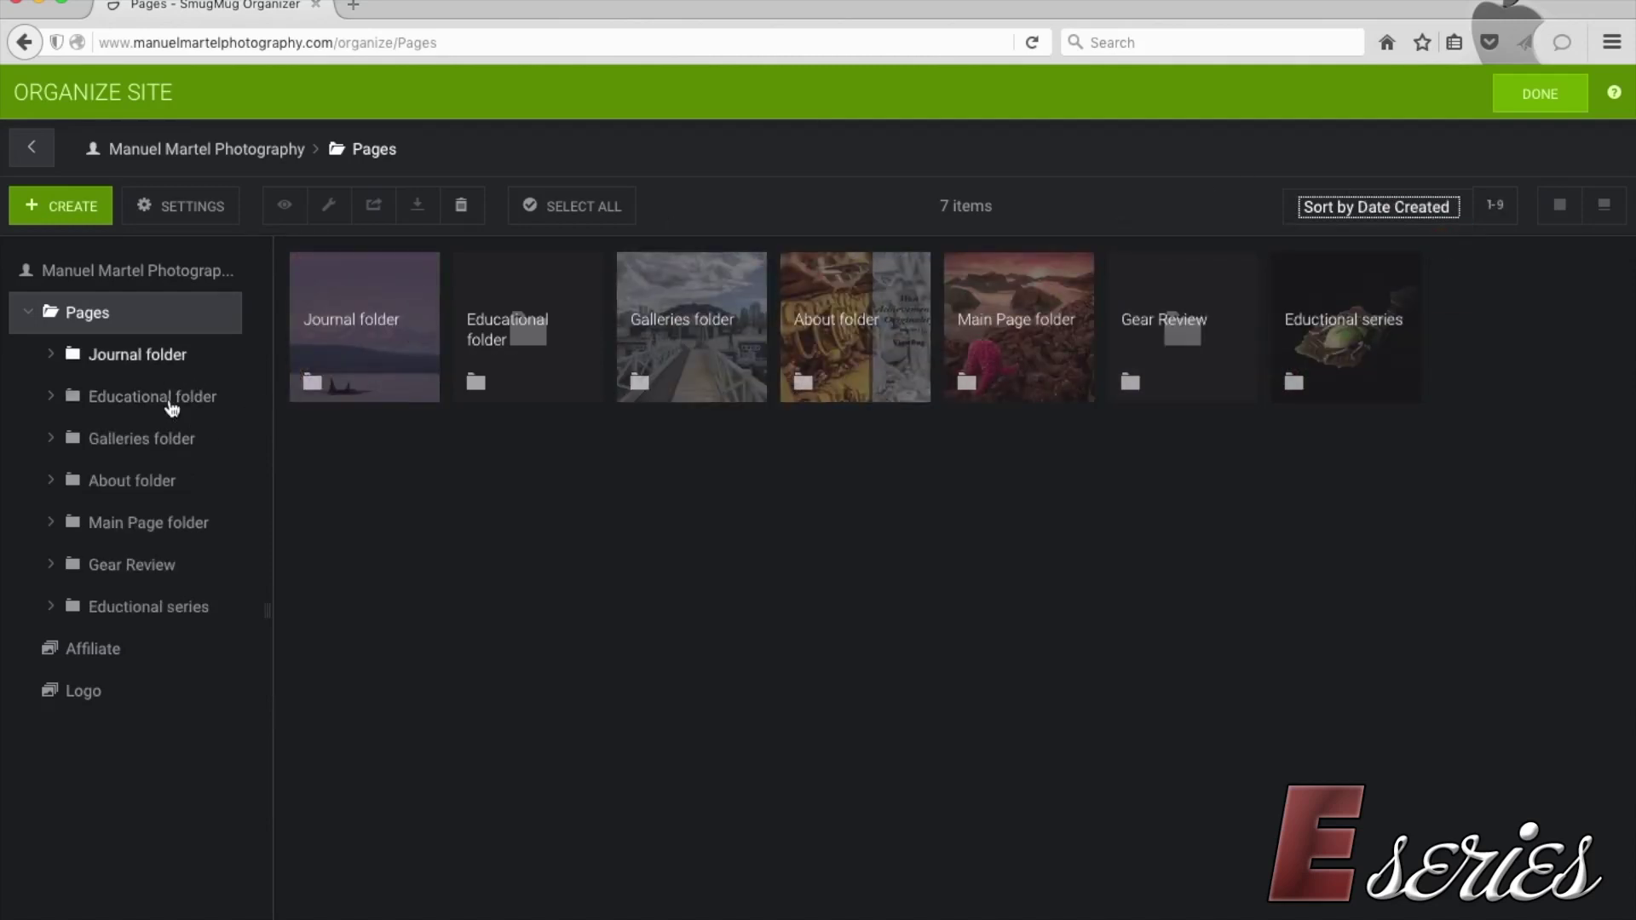
{"action": "left_click", "coordinate": [1347, 207]}
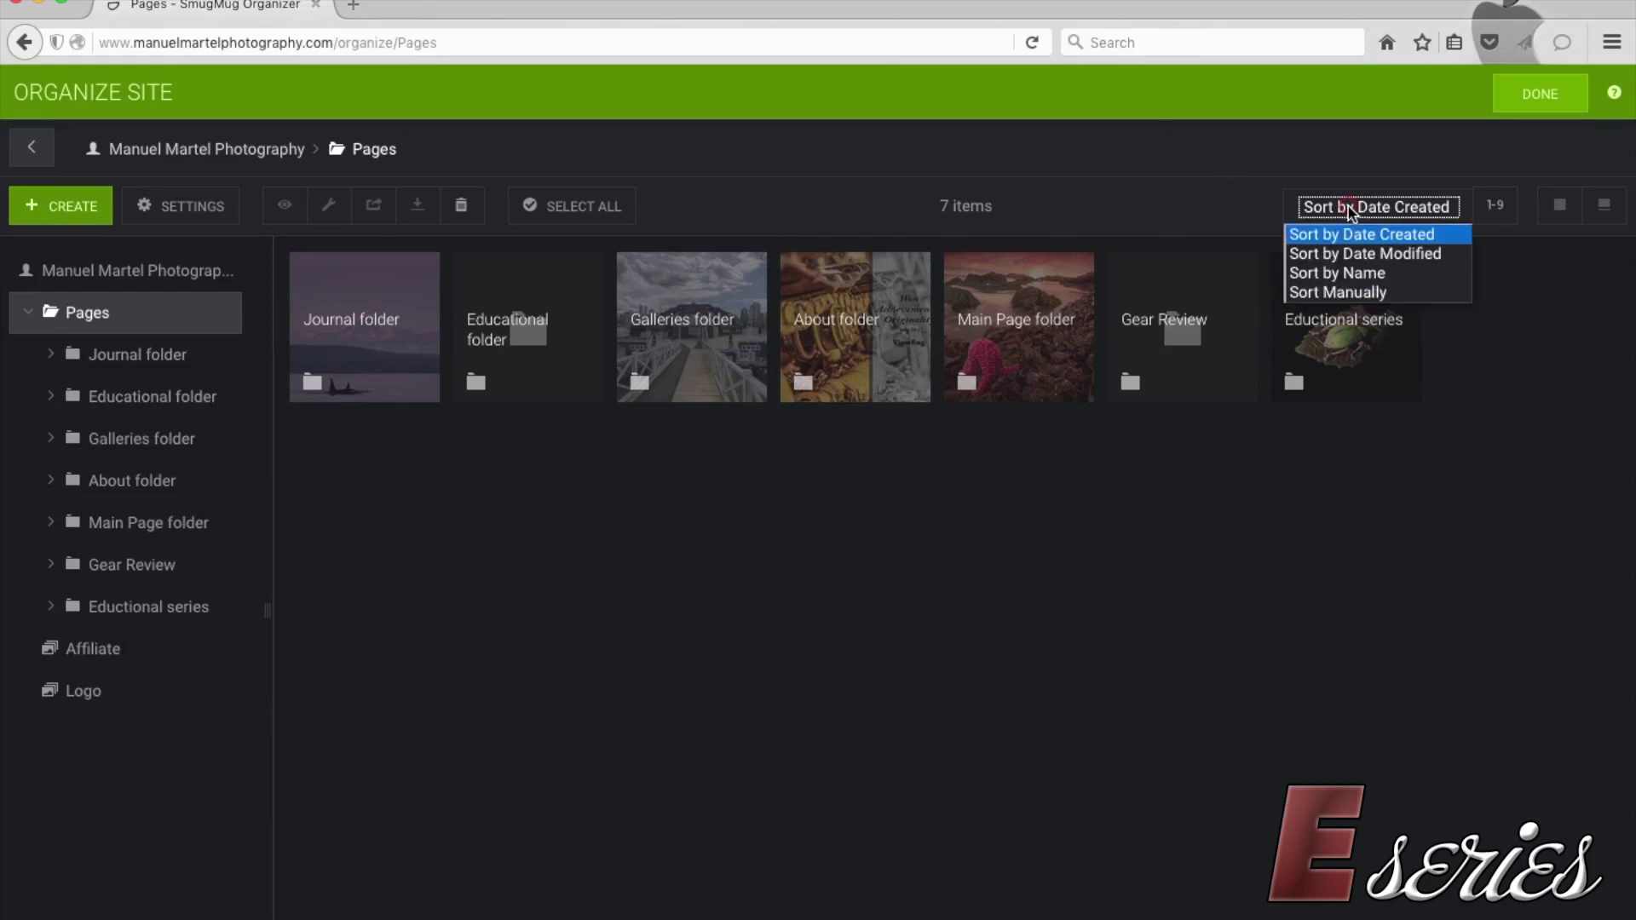
{"action": "left_click", "coordinate": [1361, 275]}
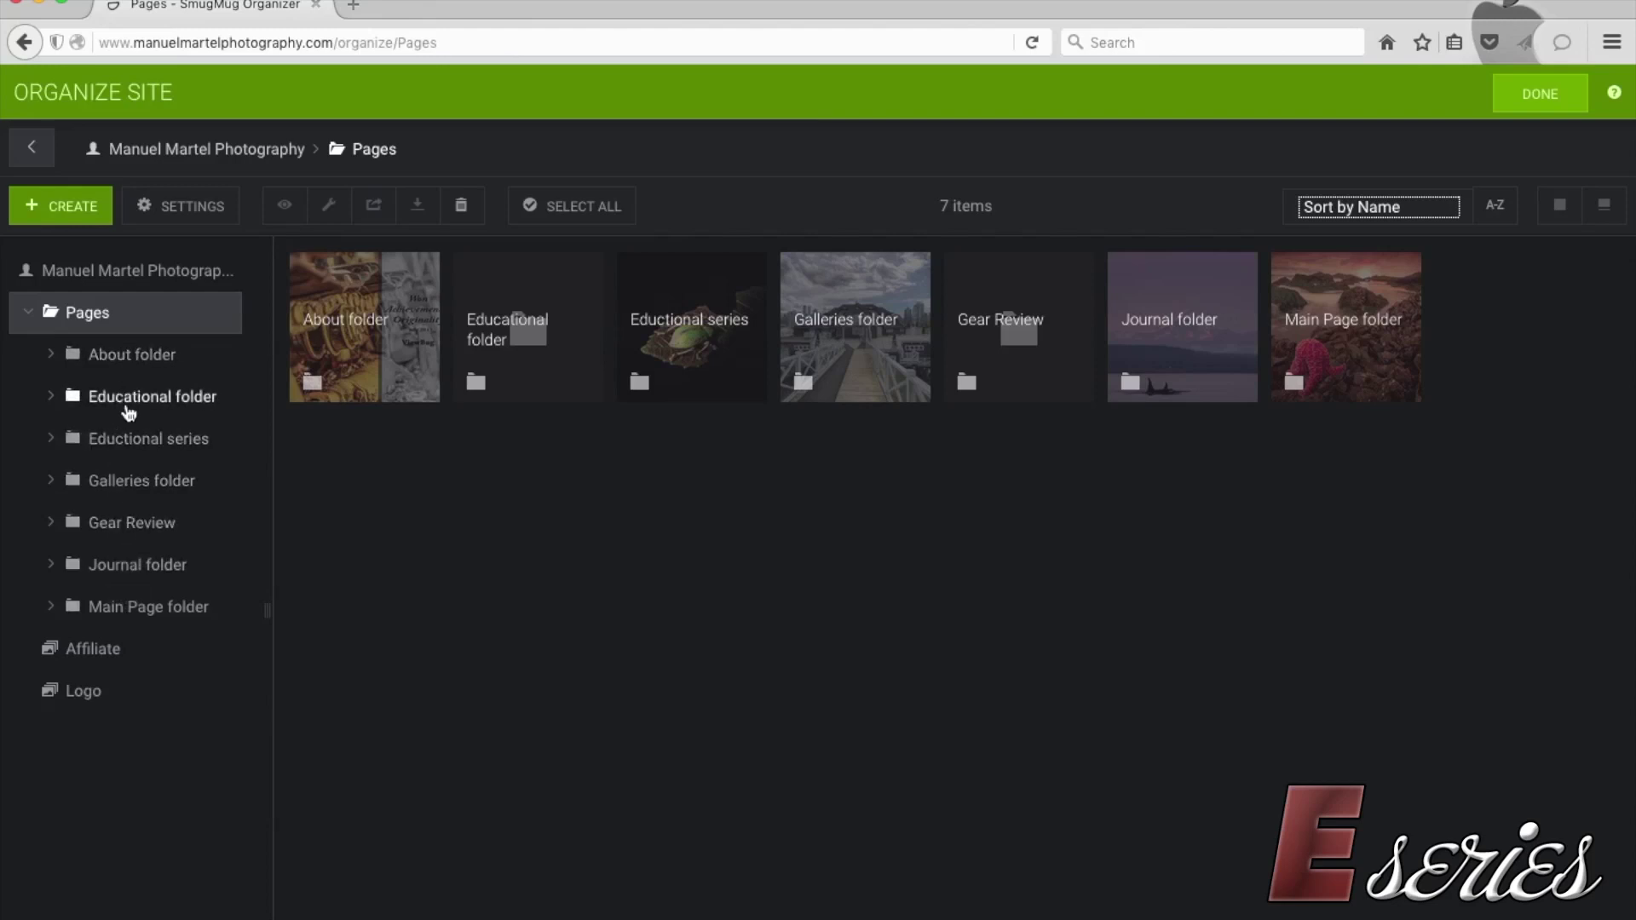
Step: Collapse and re-expand the Pages folder, and check which item types it can hold without creating one
{"action": "left_click", "coordinate": [35, 313]}
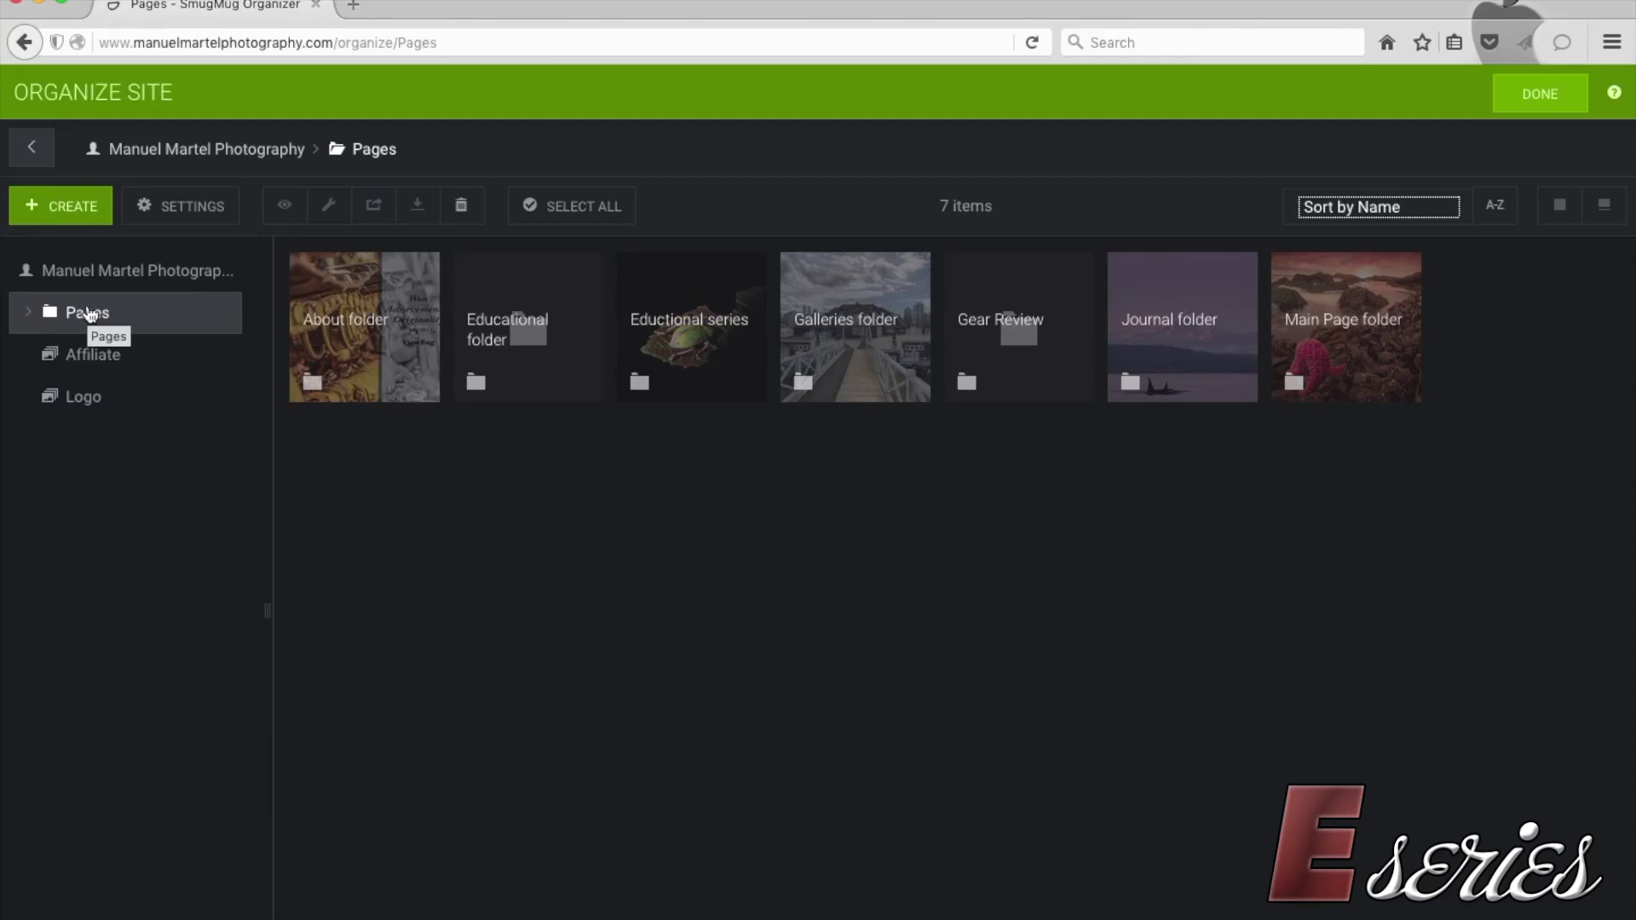
{"action": "left_click", "coordinate": [33, 313]}
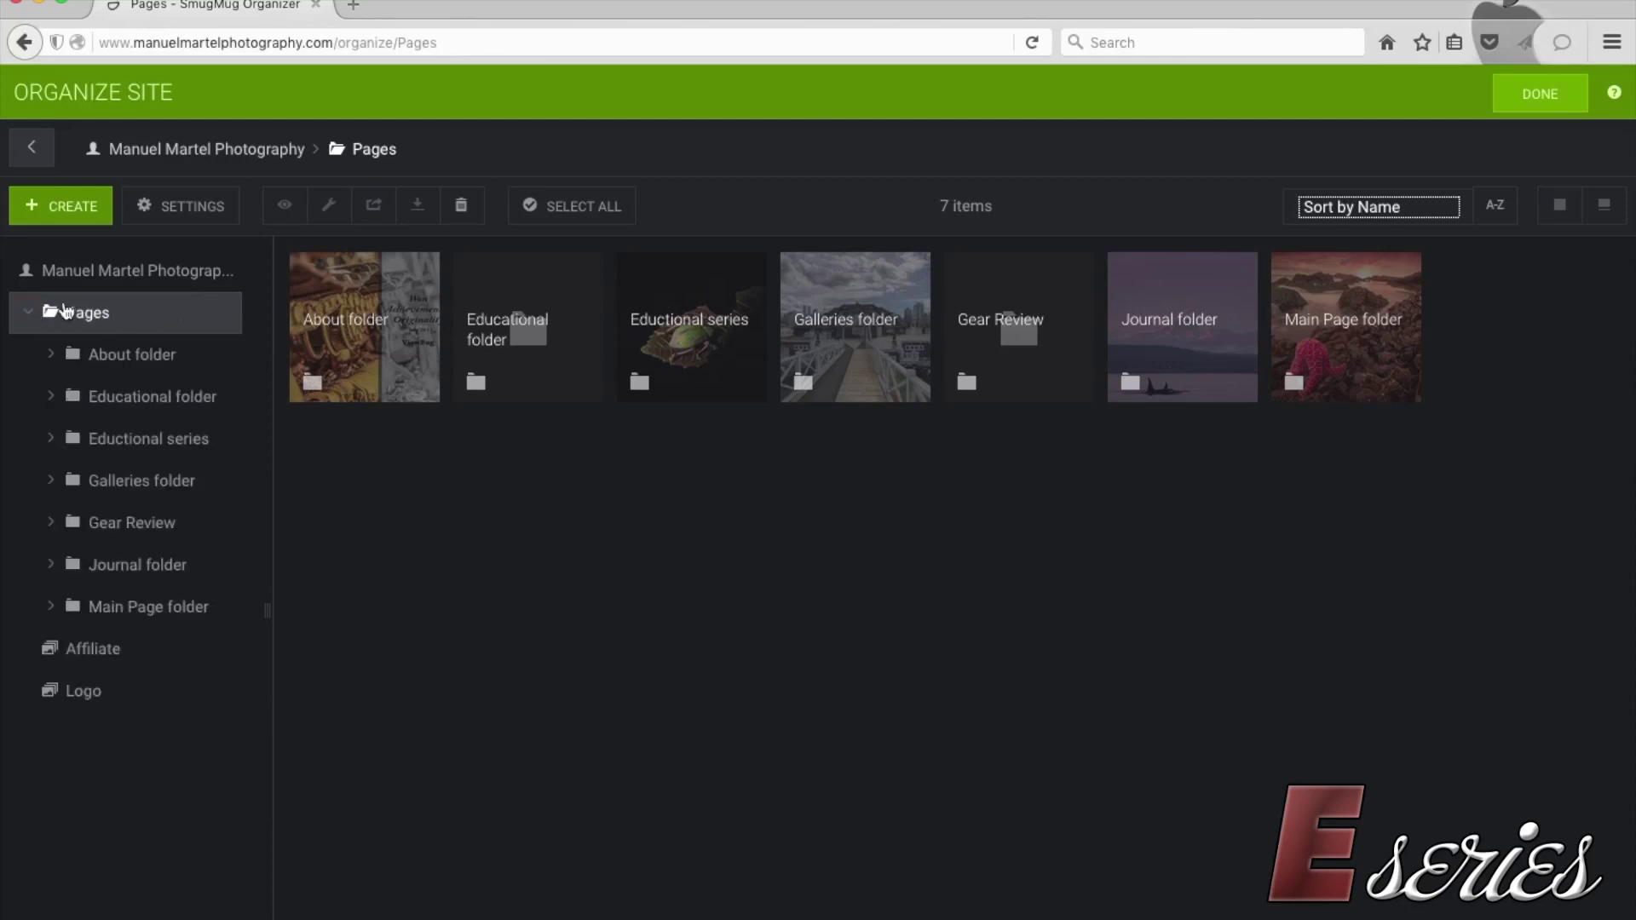
{"action": "left_click", "coordinate": [67, 208]}
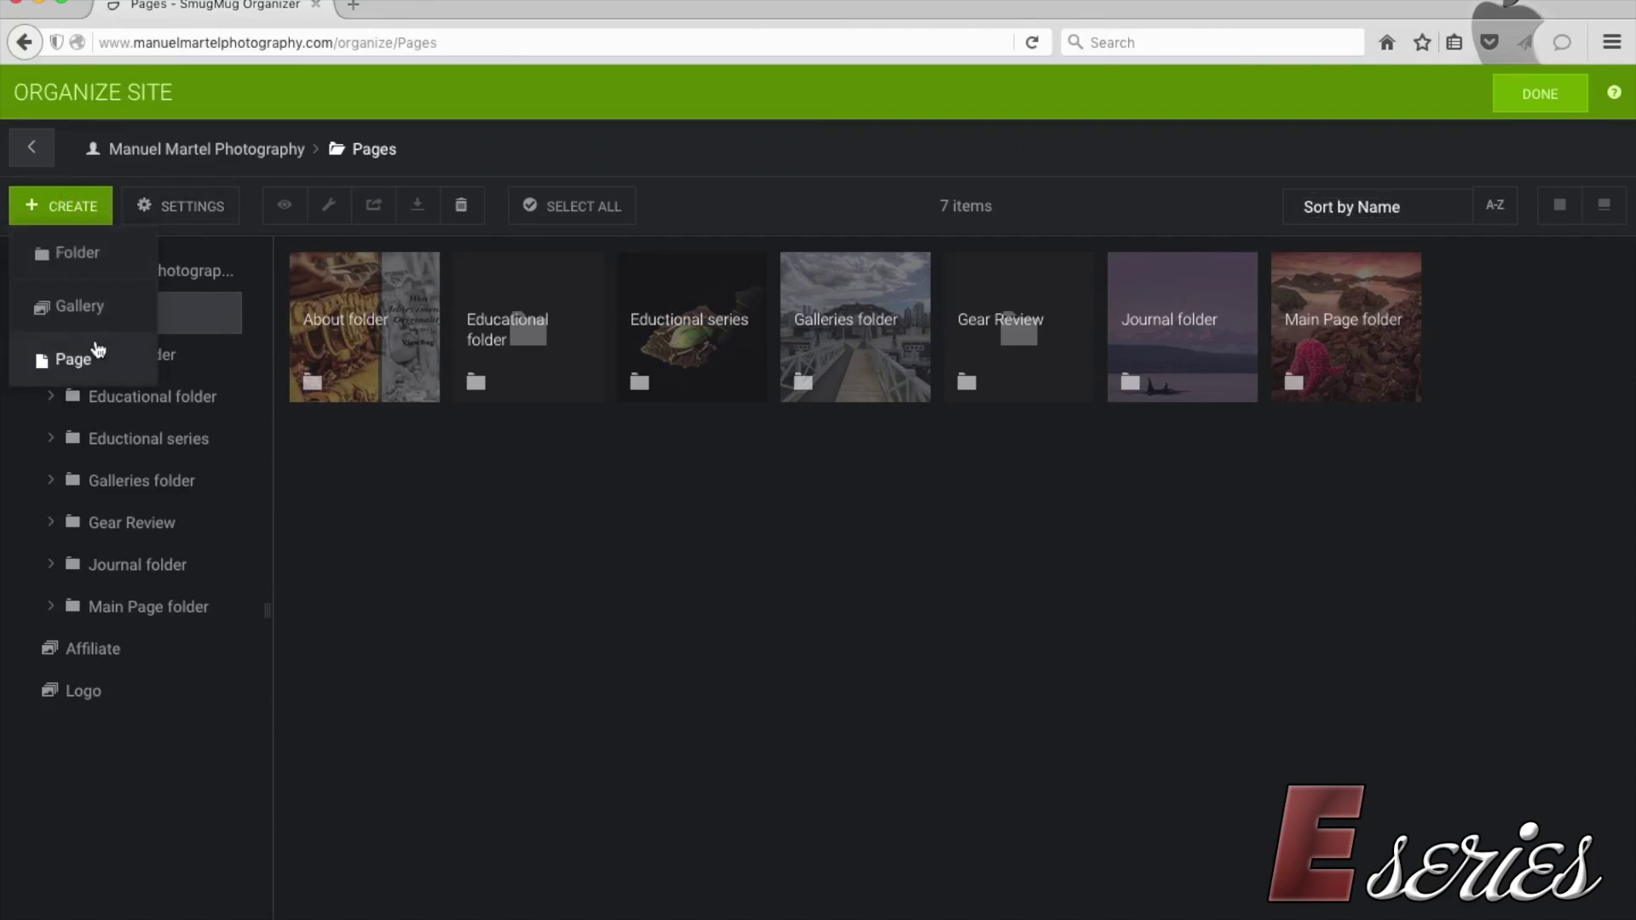
{"action": "left_click", "coordinate": [219, 314]}
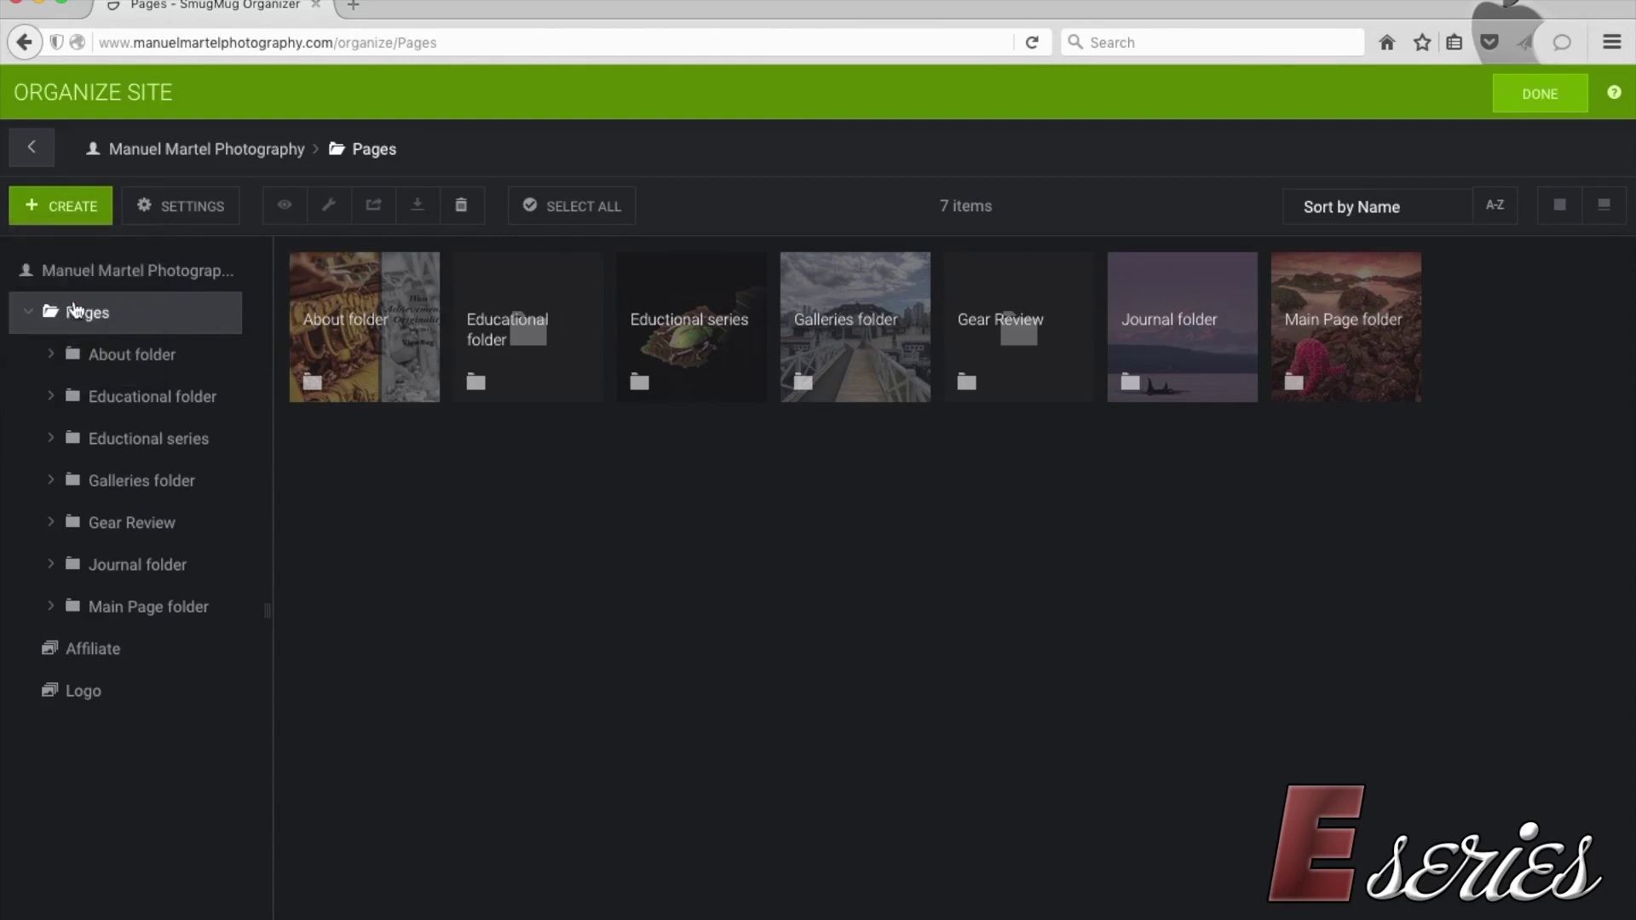
Step: Open the Journal folder and check the item types that can be created inside it without adding any
{"action": "left_click", "coordinate": [52, 559]}
{"action": "left_click", "coordinate": [106, 564]}
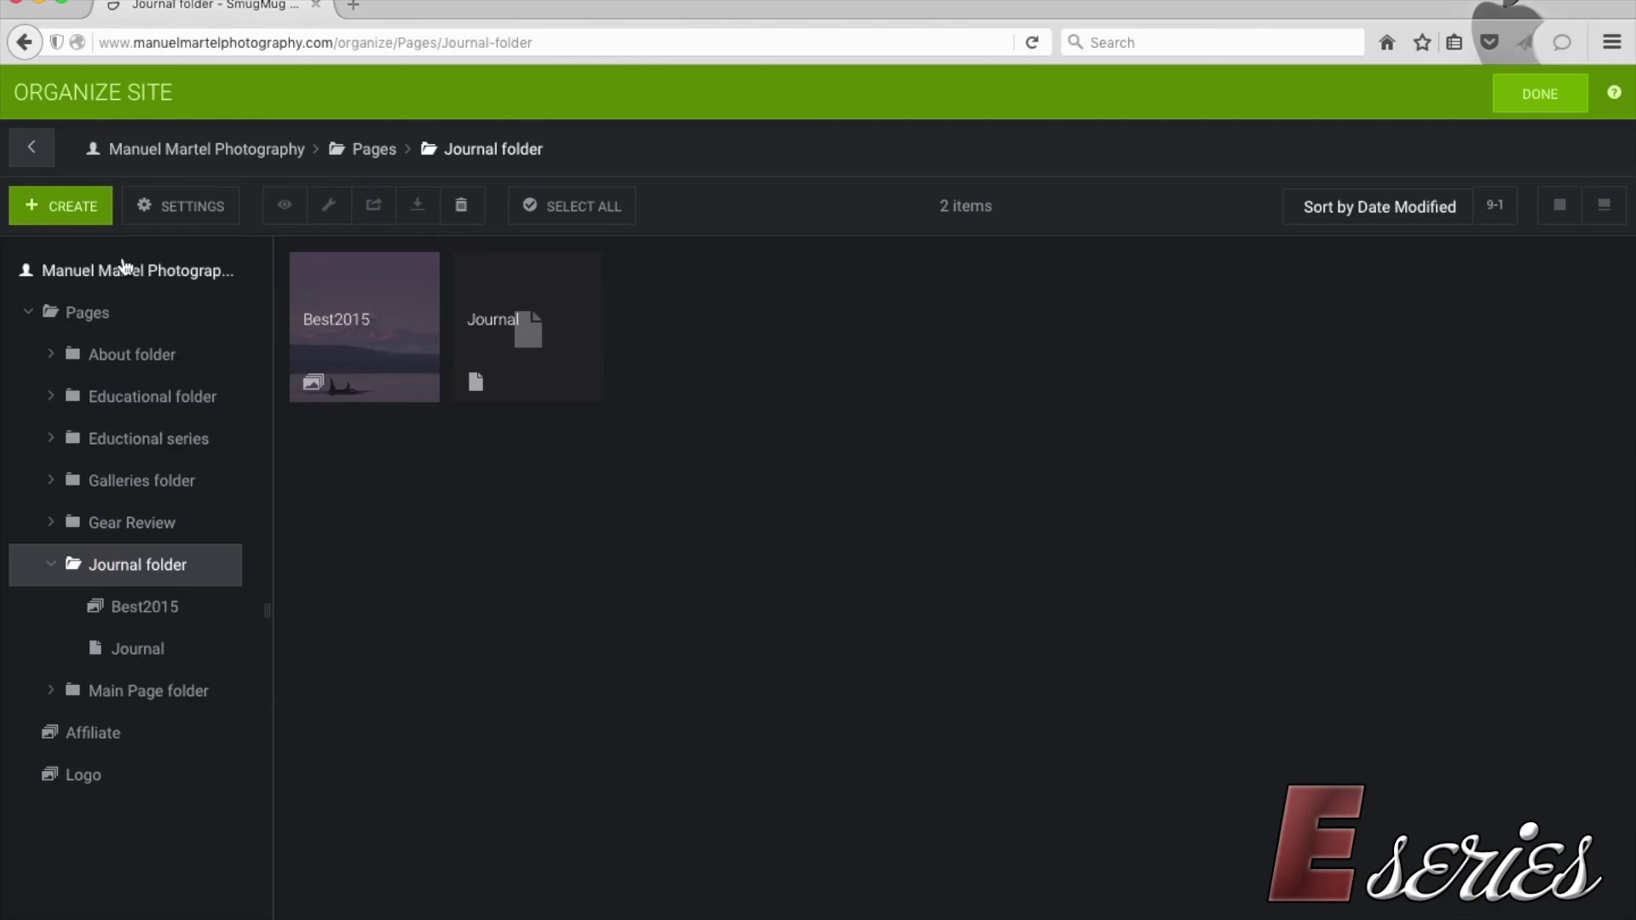
{"action": "left_click", "coordinate": [96, 217]}
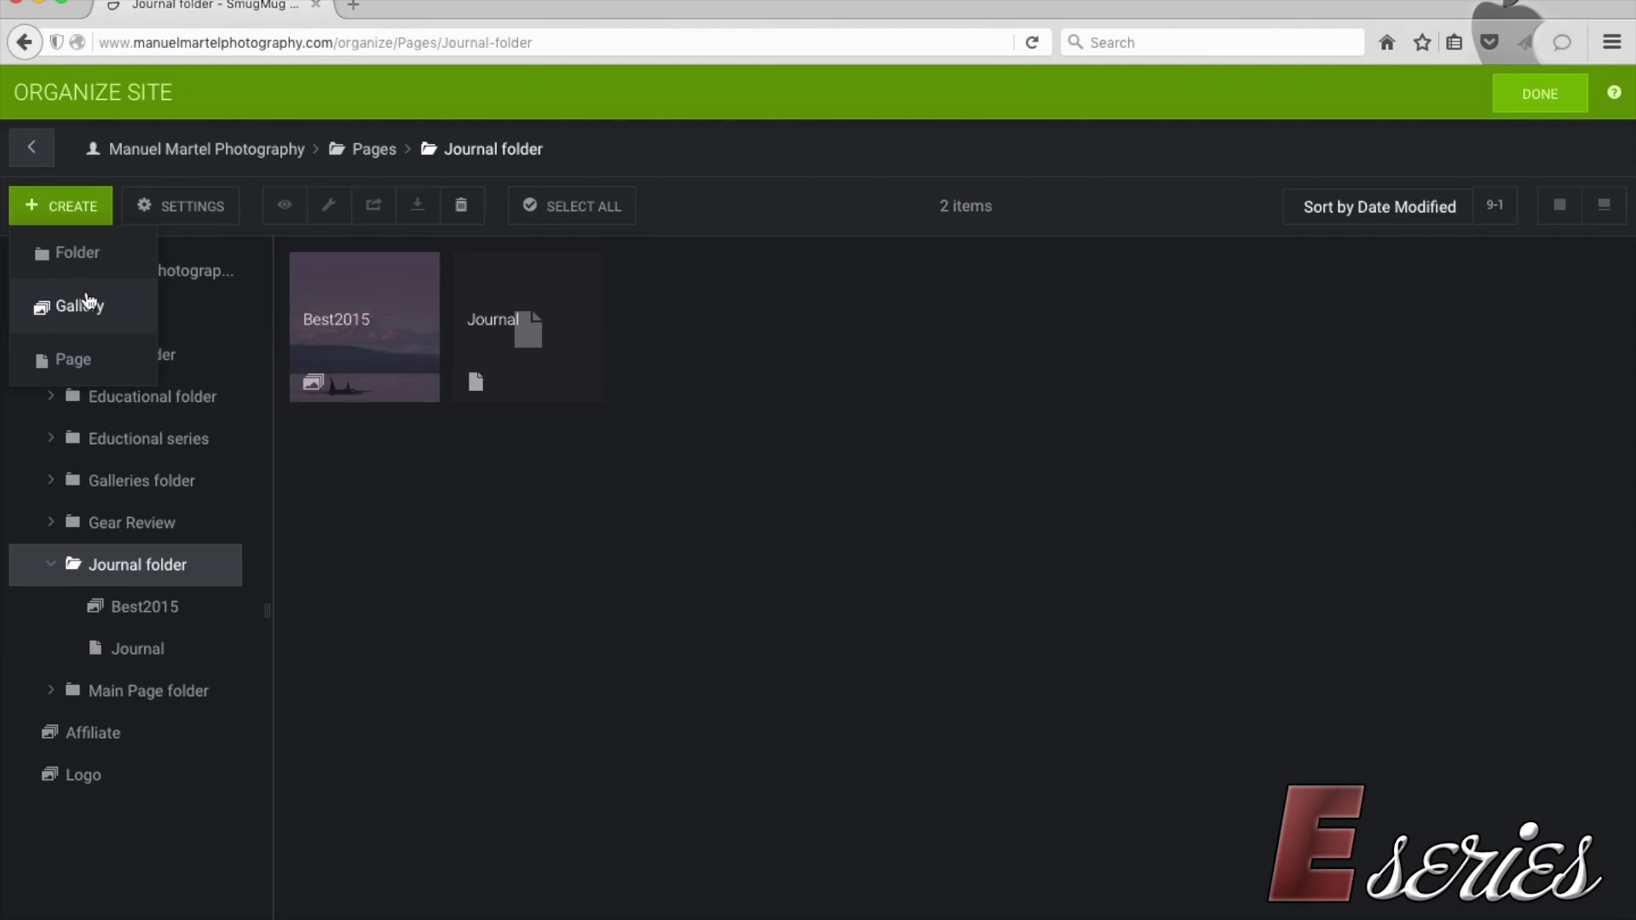
{"action": "left_click", "coordinate": [28, 209]}
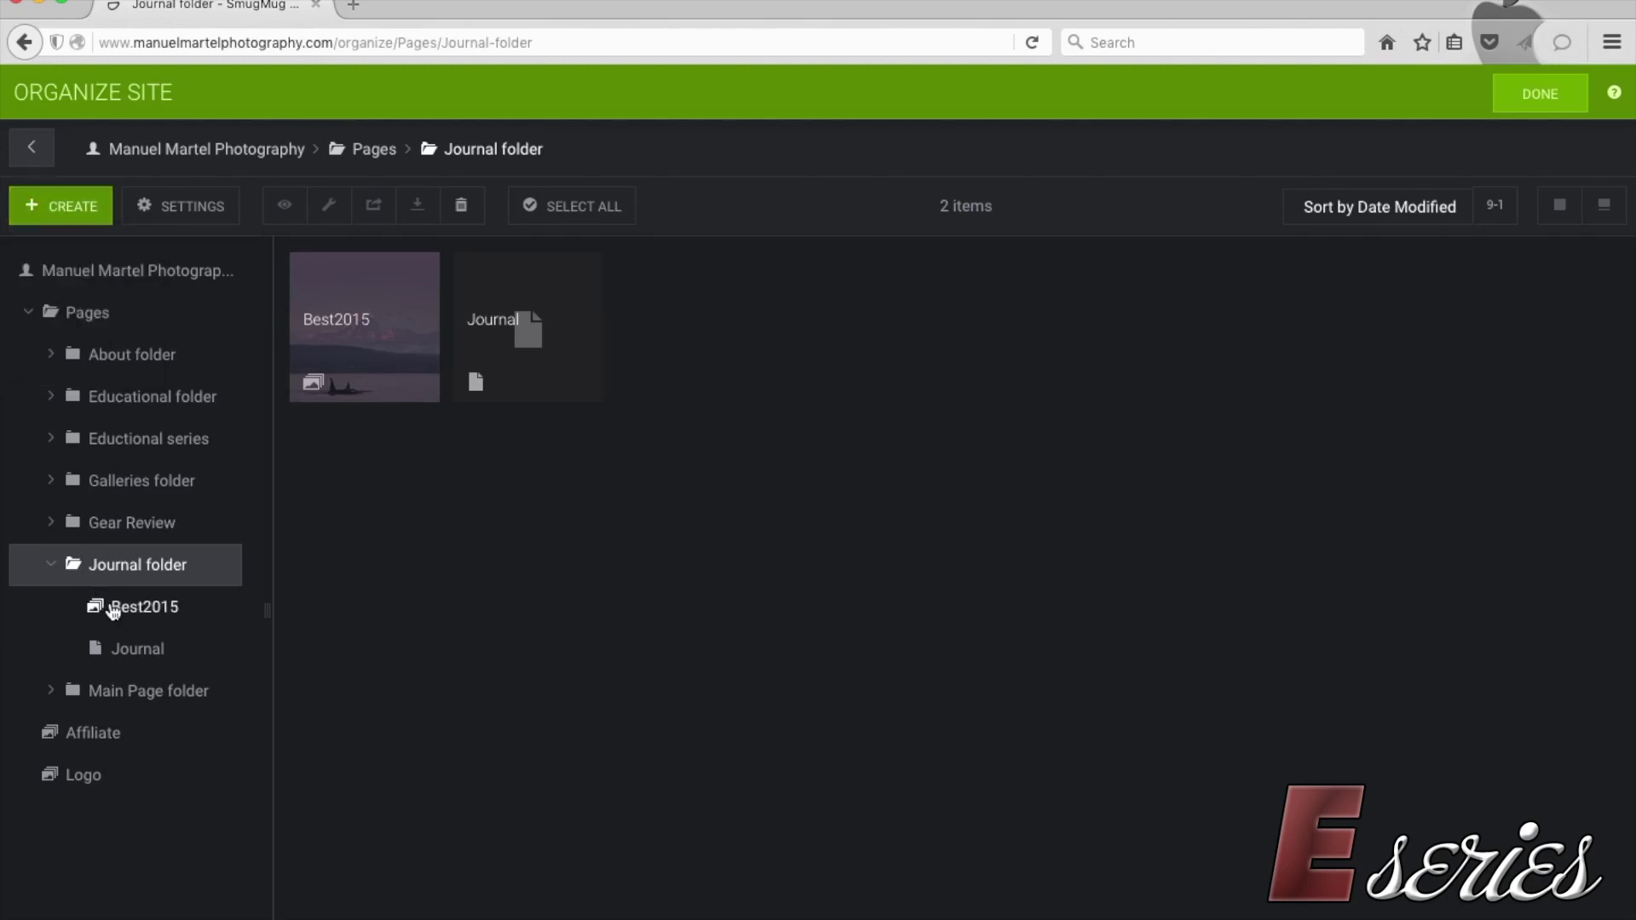
Step: Try to move the Best2015 gallery within the folder tree and leave the site organizer
{"action": "left_click_drag", "start_coordinate": [111, 610], "coordinate": [135, 728]}
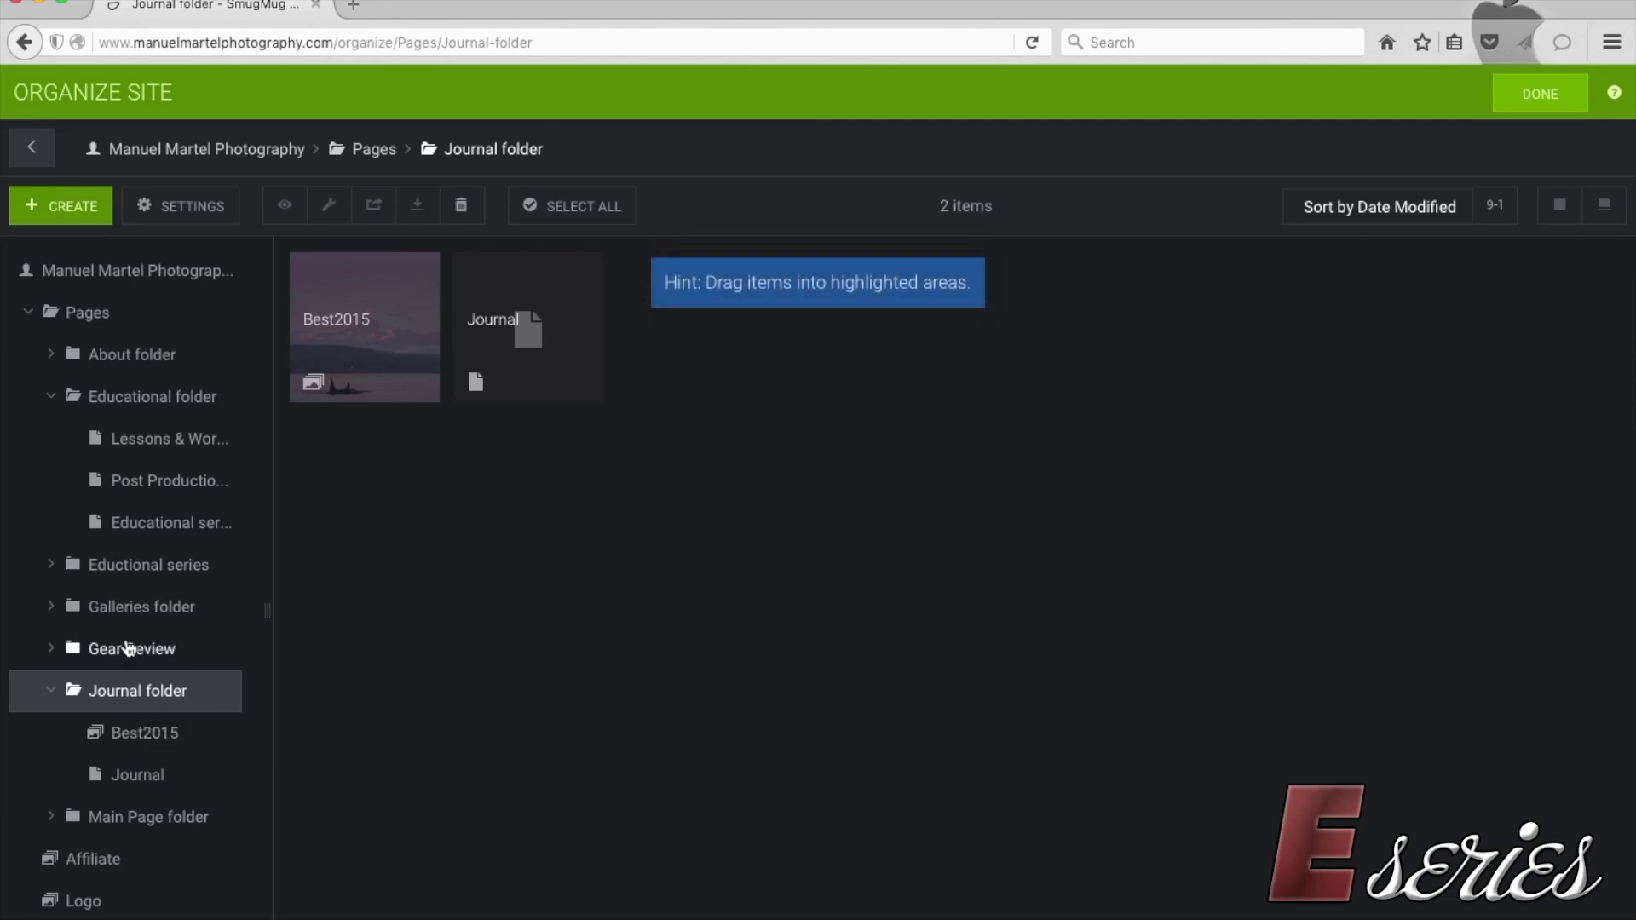
{"action": "left_click", "coordinate": [1549, 107]}
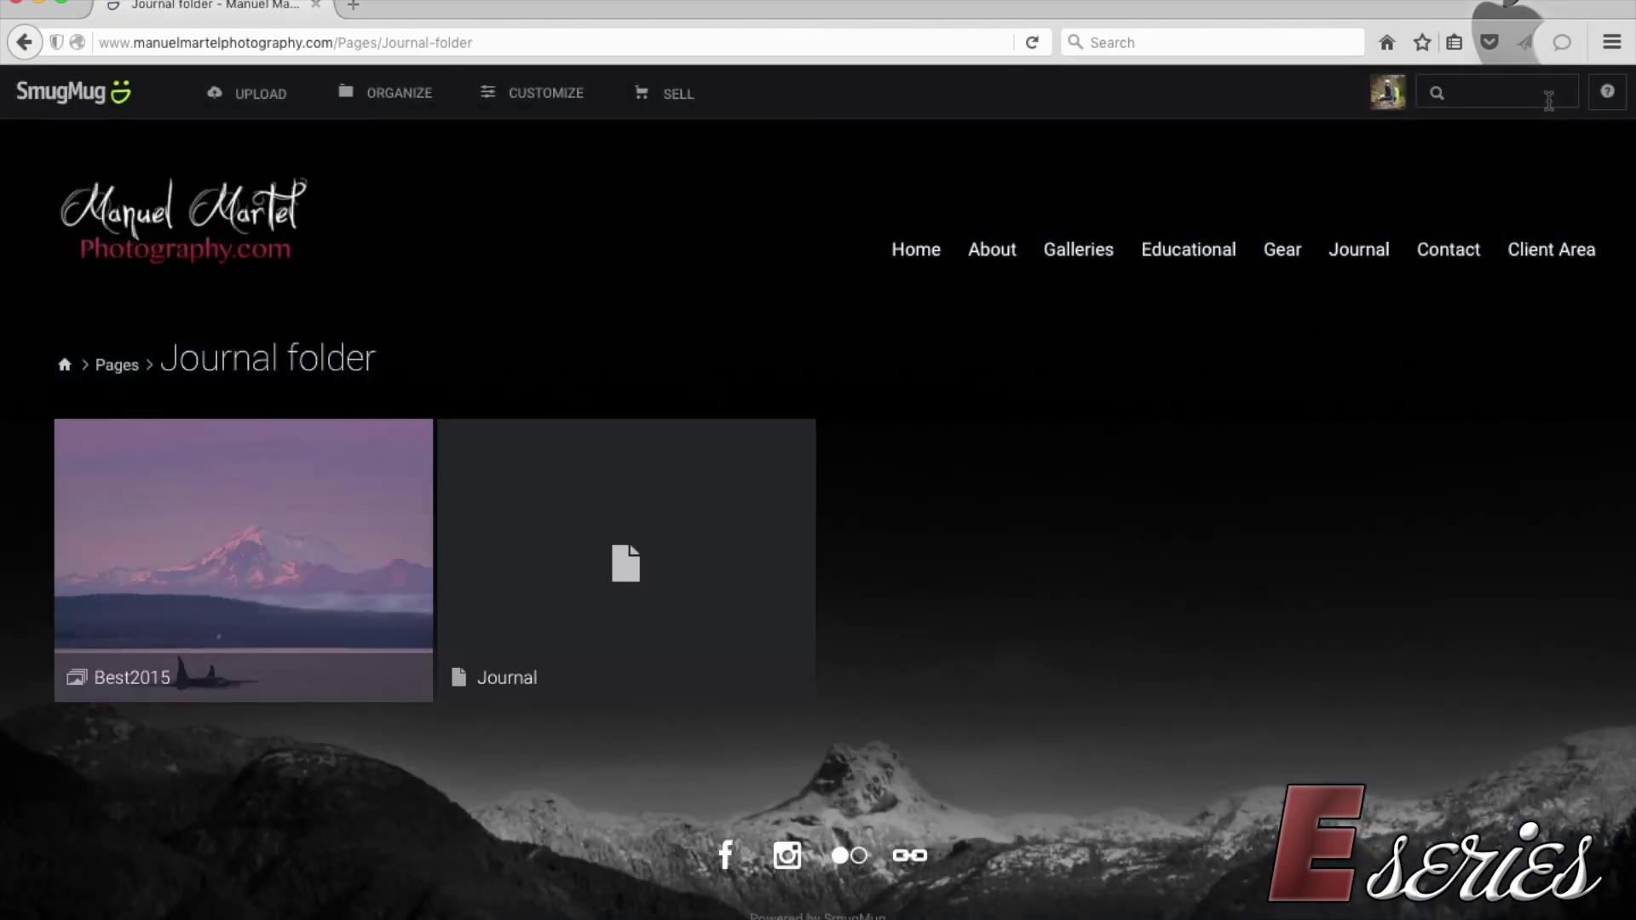
Step: Go to the site's home page and look over its photo collage from start to end
{"action": "left_click", "coordinate": [927, 249]}
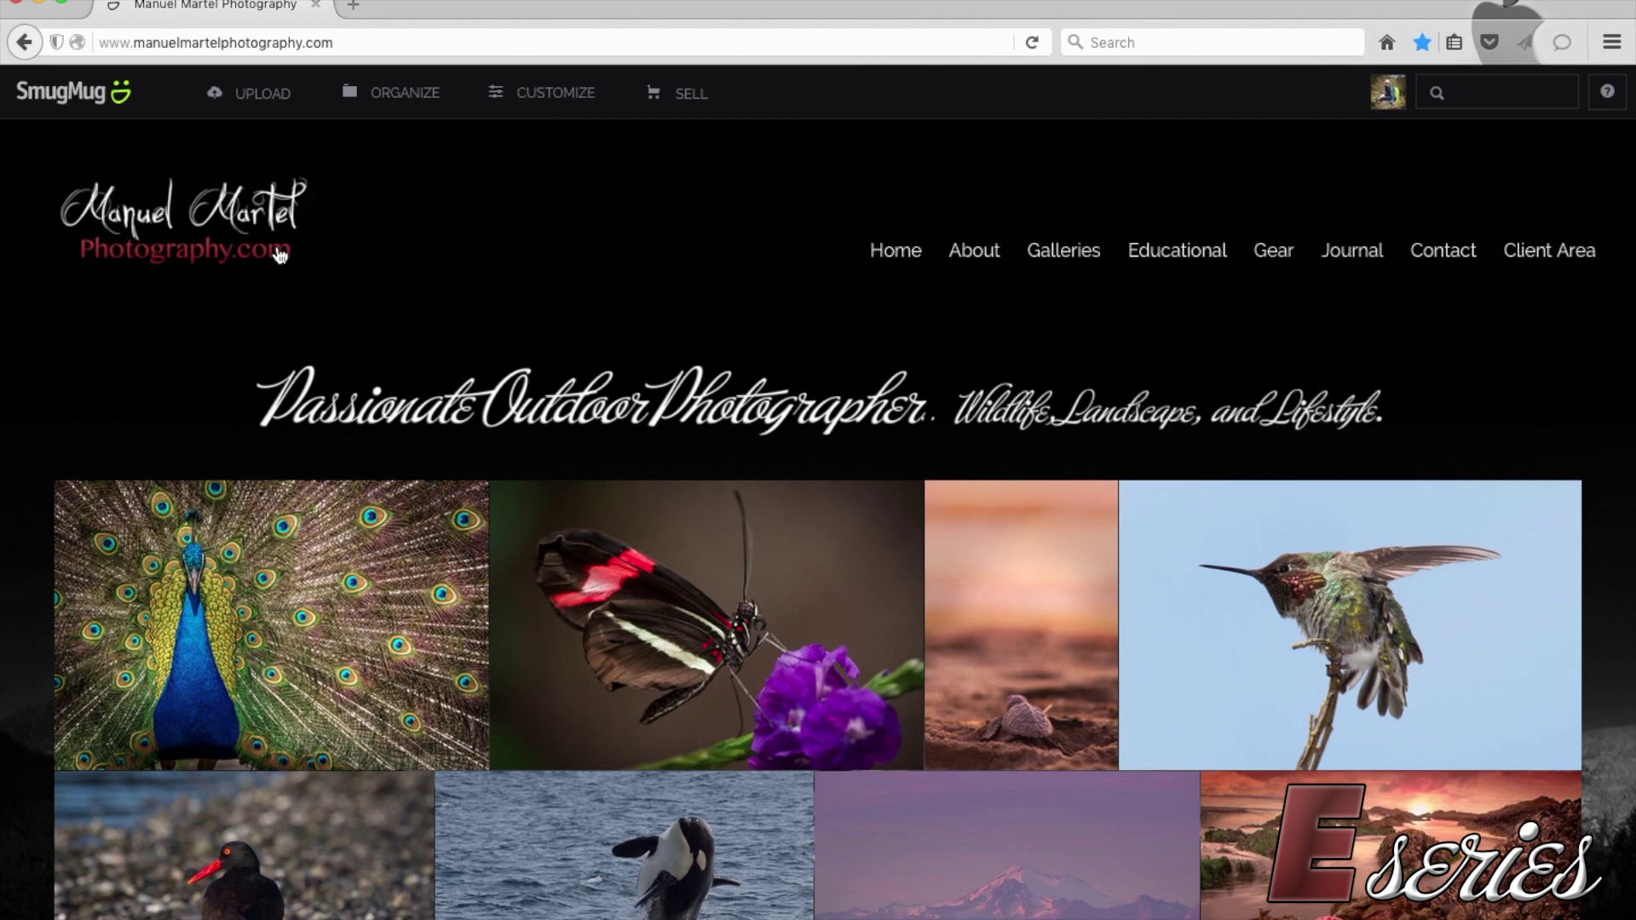
{"action": "scroll", "coordinate": [501, 237], "scroll_direction": "down", "scroll_amount": 15}
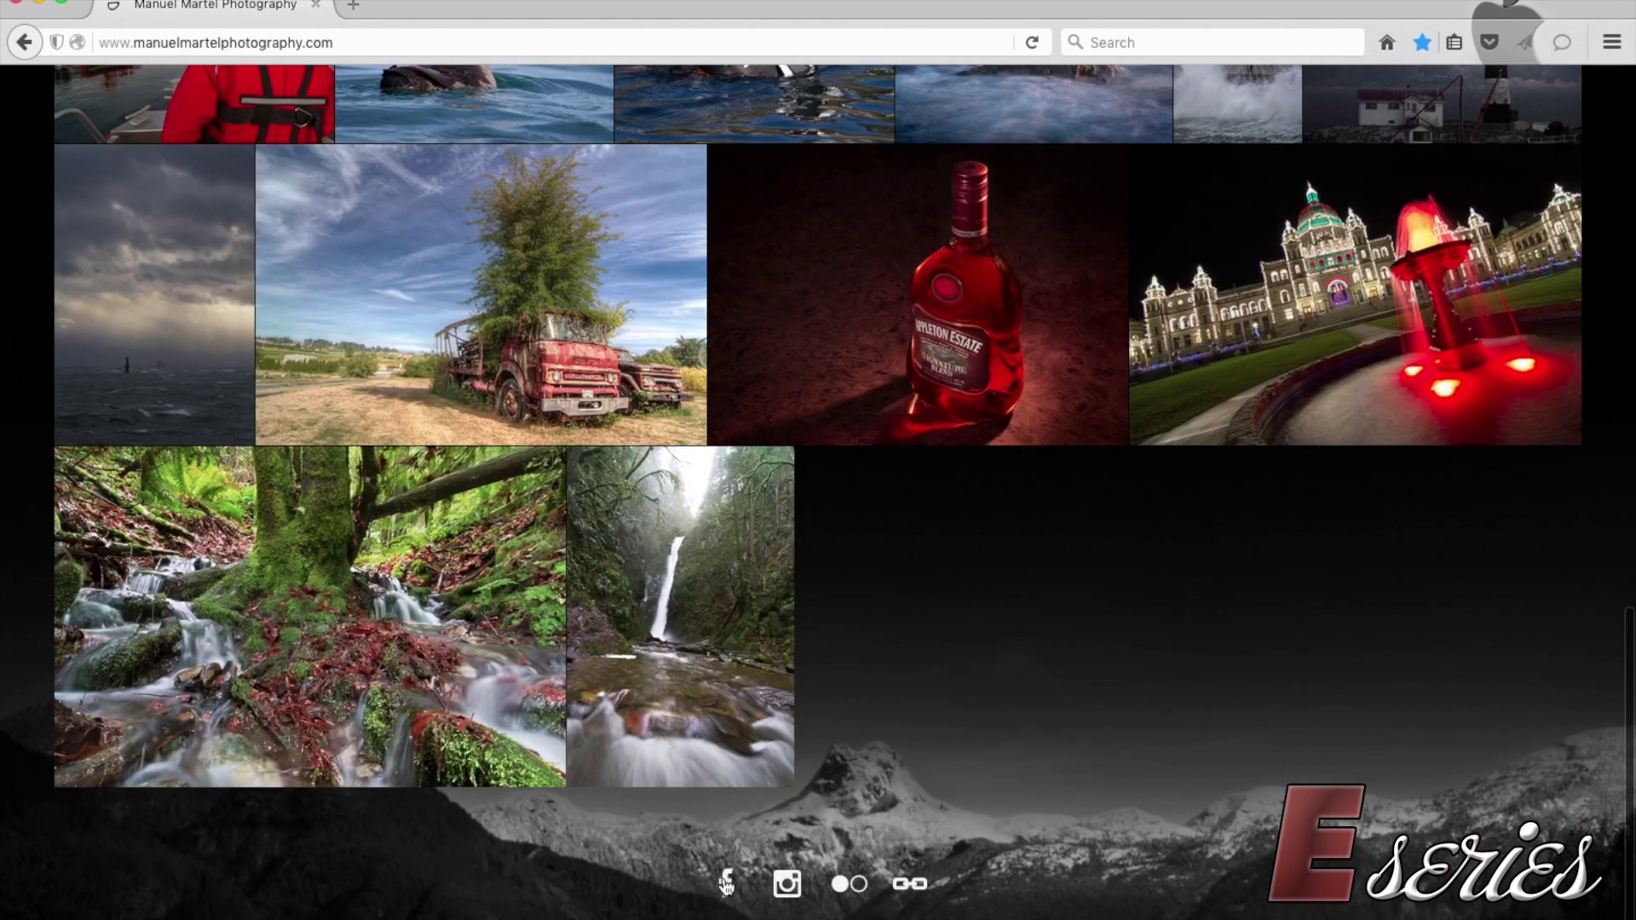
{"action": "scroll", "coordinate": [871, 756], "scroll_direction": "up", "scroll_amount": 15}
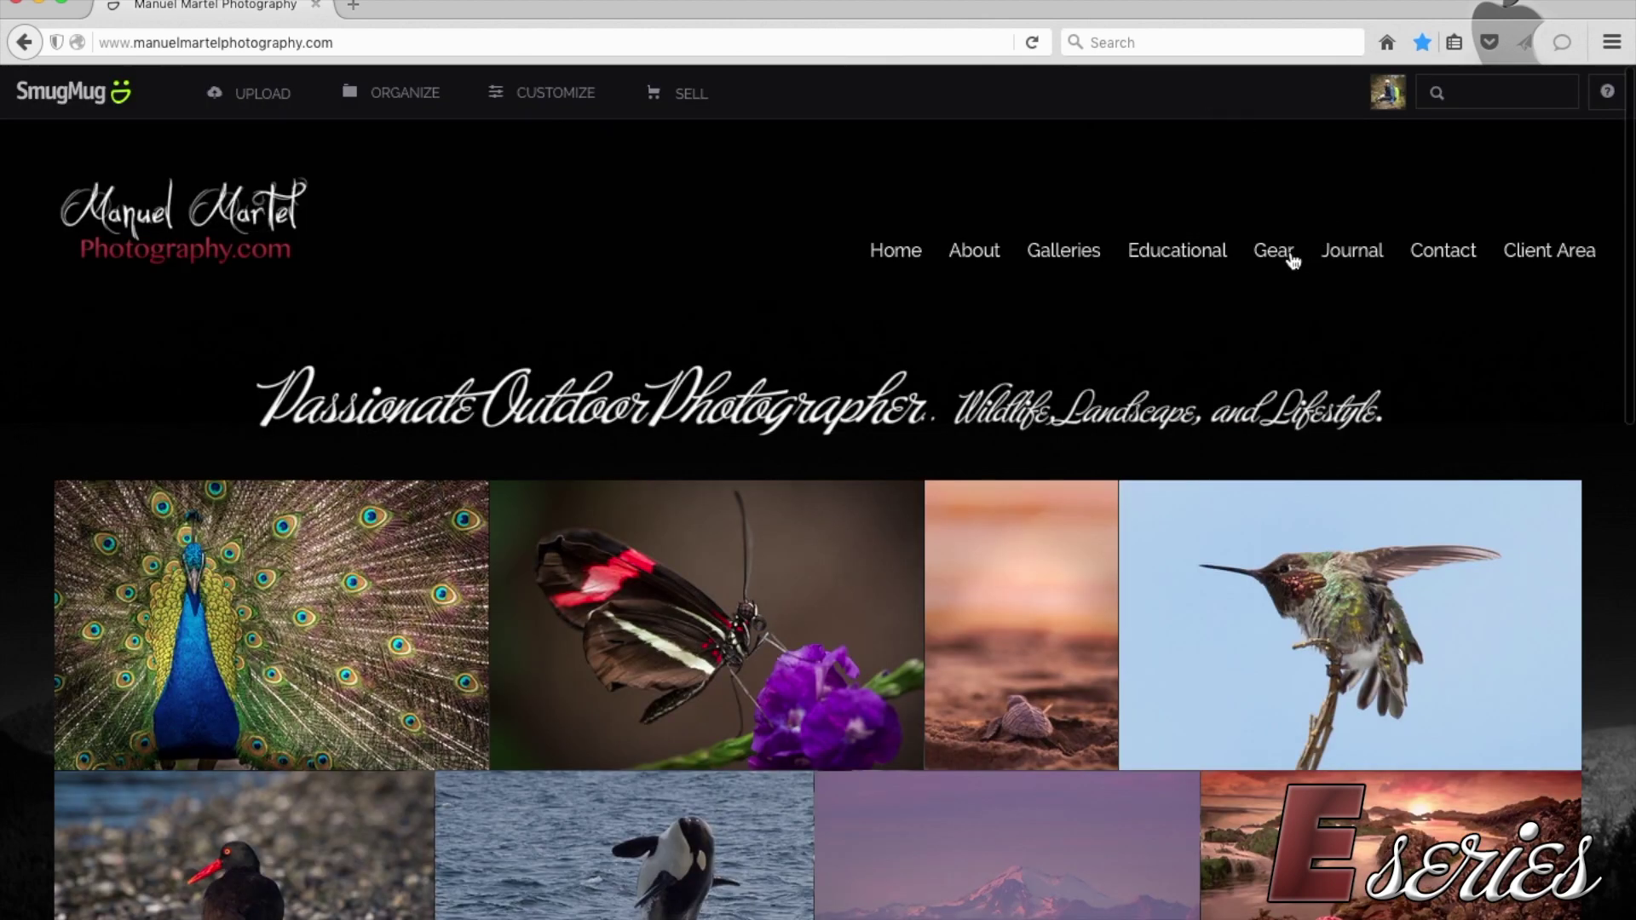
Step: Open the Gear Review series page and review its videos and affiliate links from start to end
{"action": "mouse_move", "coordinate": [1291, 257]}
{"action": "left_click", "coordinate": [1300, 352]}
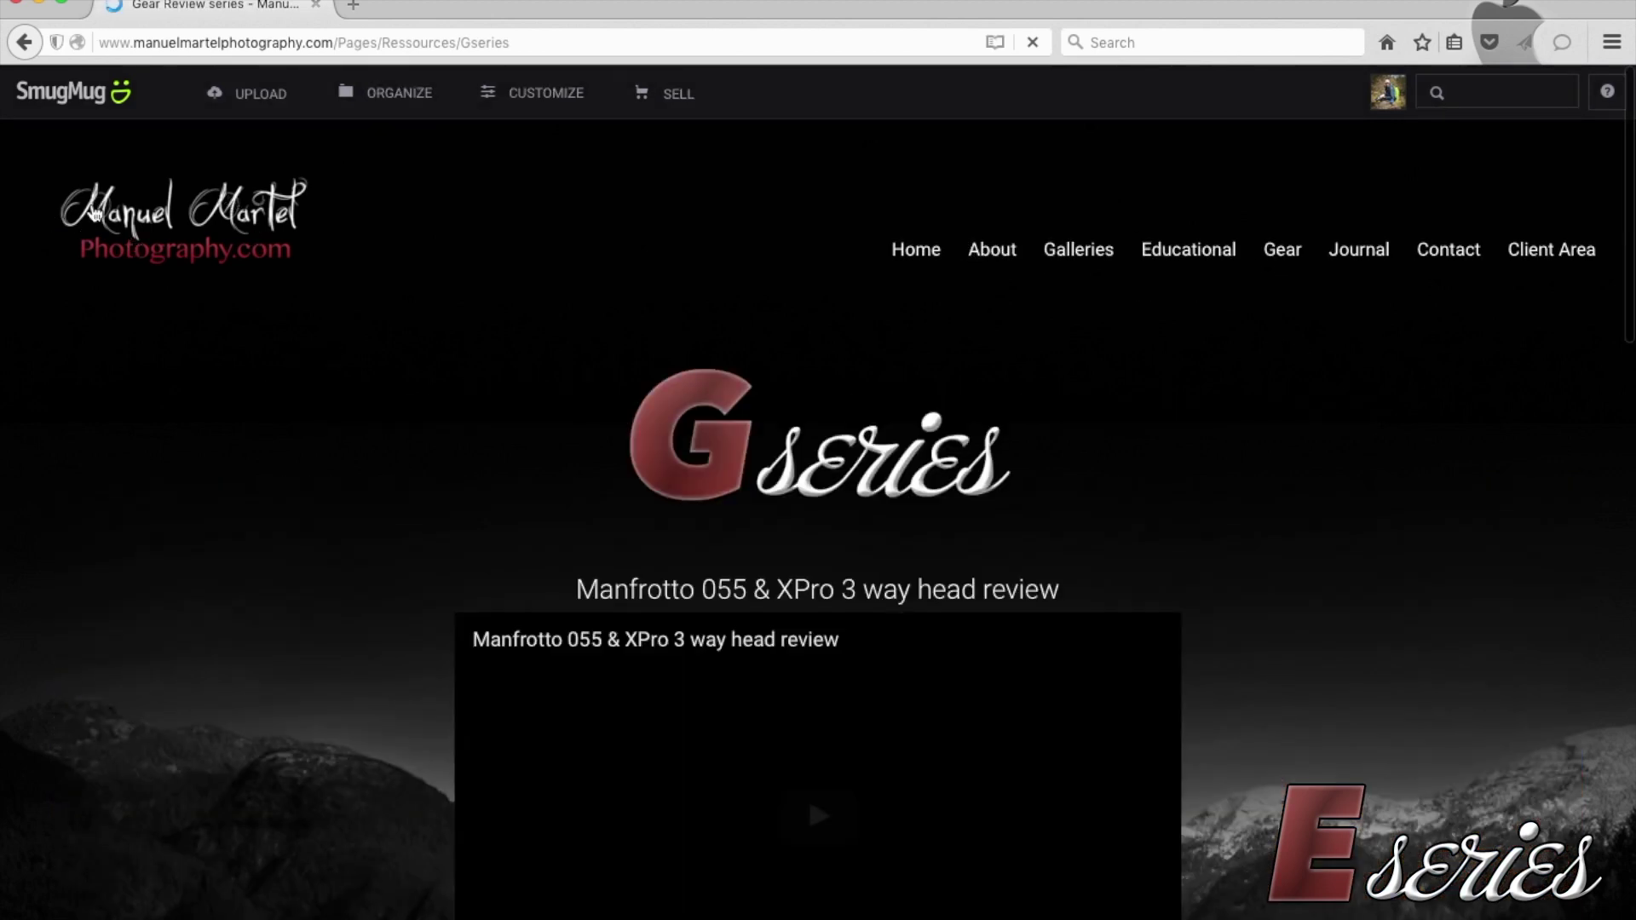
{"action": "scroll", "coordinate": [162, 267], "scroll_direction": "down", "scroll_amount": 20}
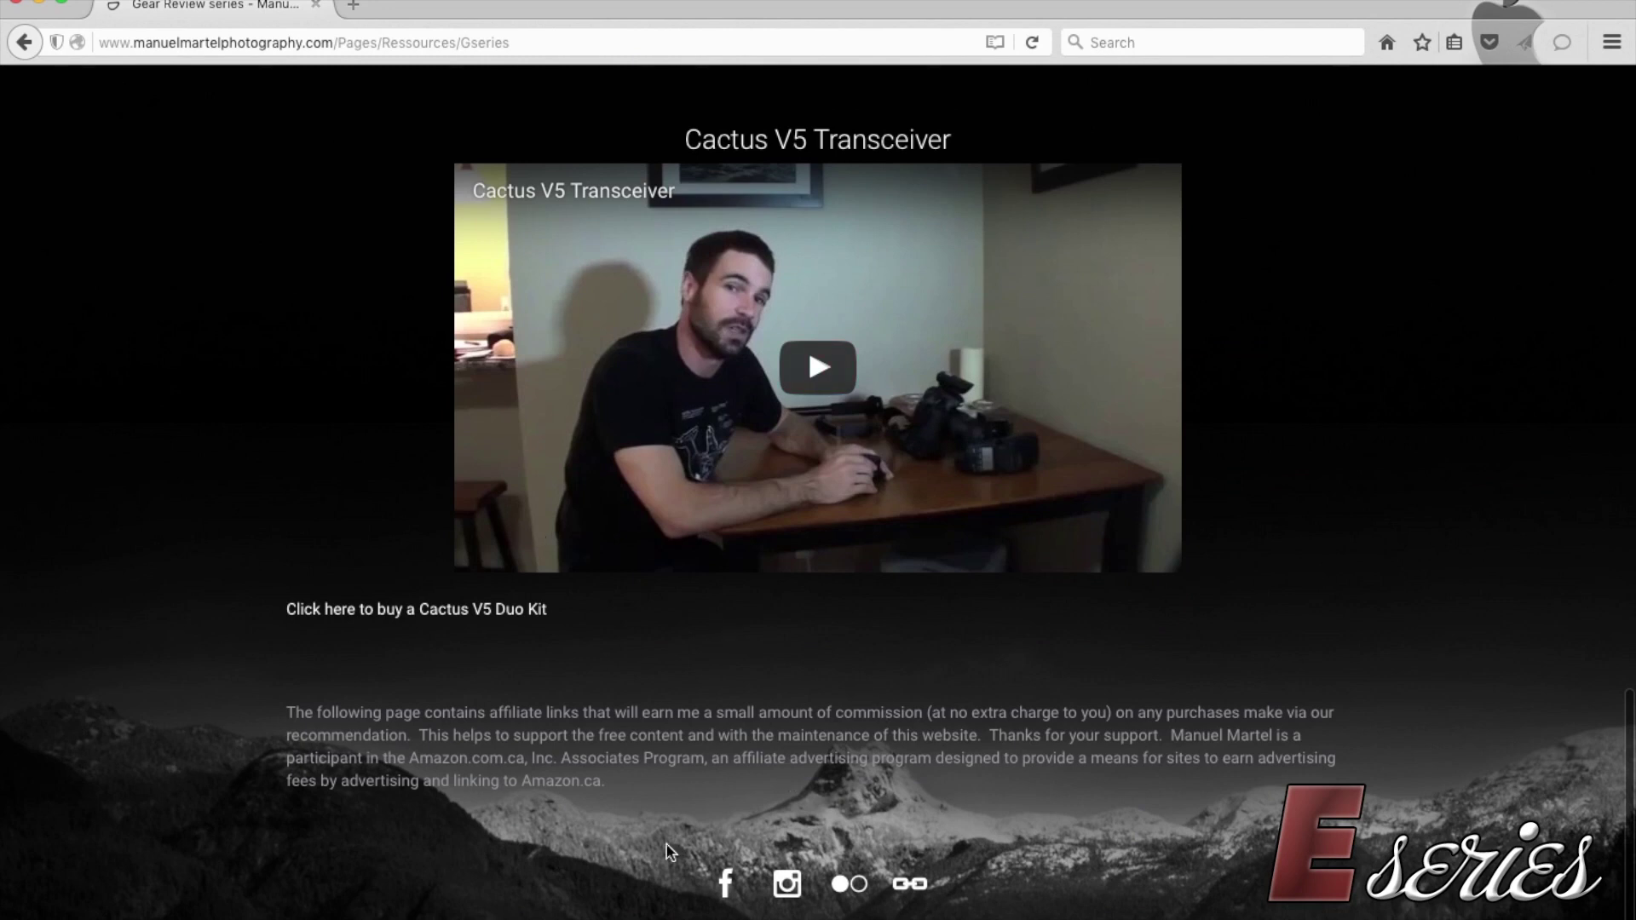
{"action": "scroll", "coordinate": [897, 895], "scroll_direction": "up", "scroll_amount": 20}
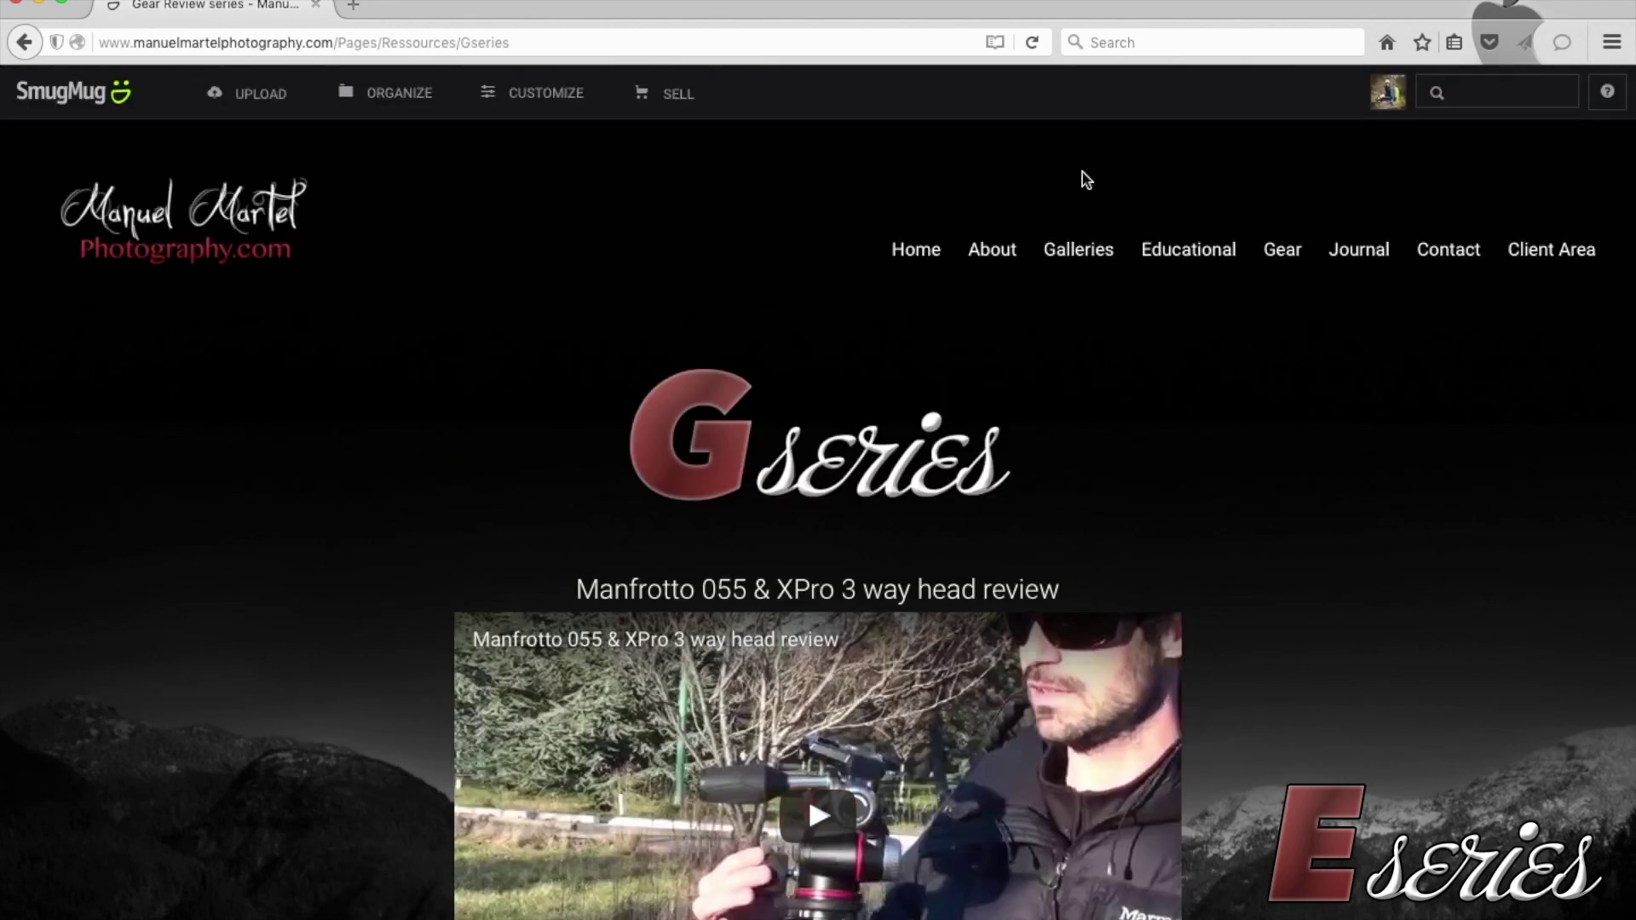
Step: Open the Gear Review series page in Content and Design customization and examine its content blocks and the available content types
{"action": "left_click", "coordinate": [538, 102]}
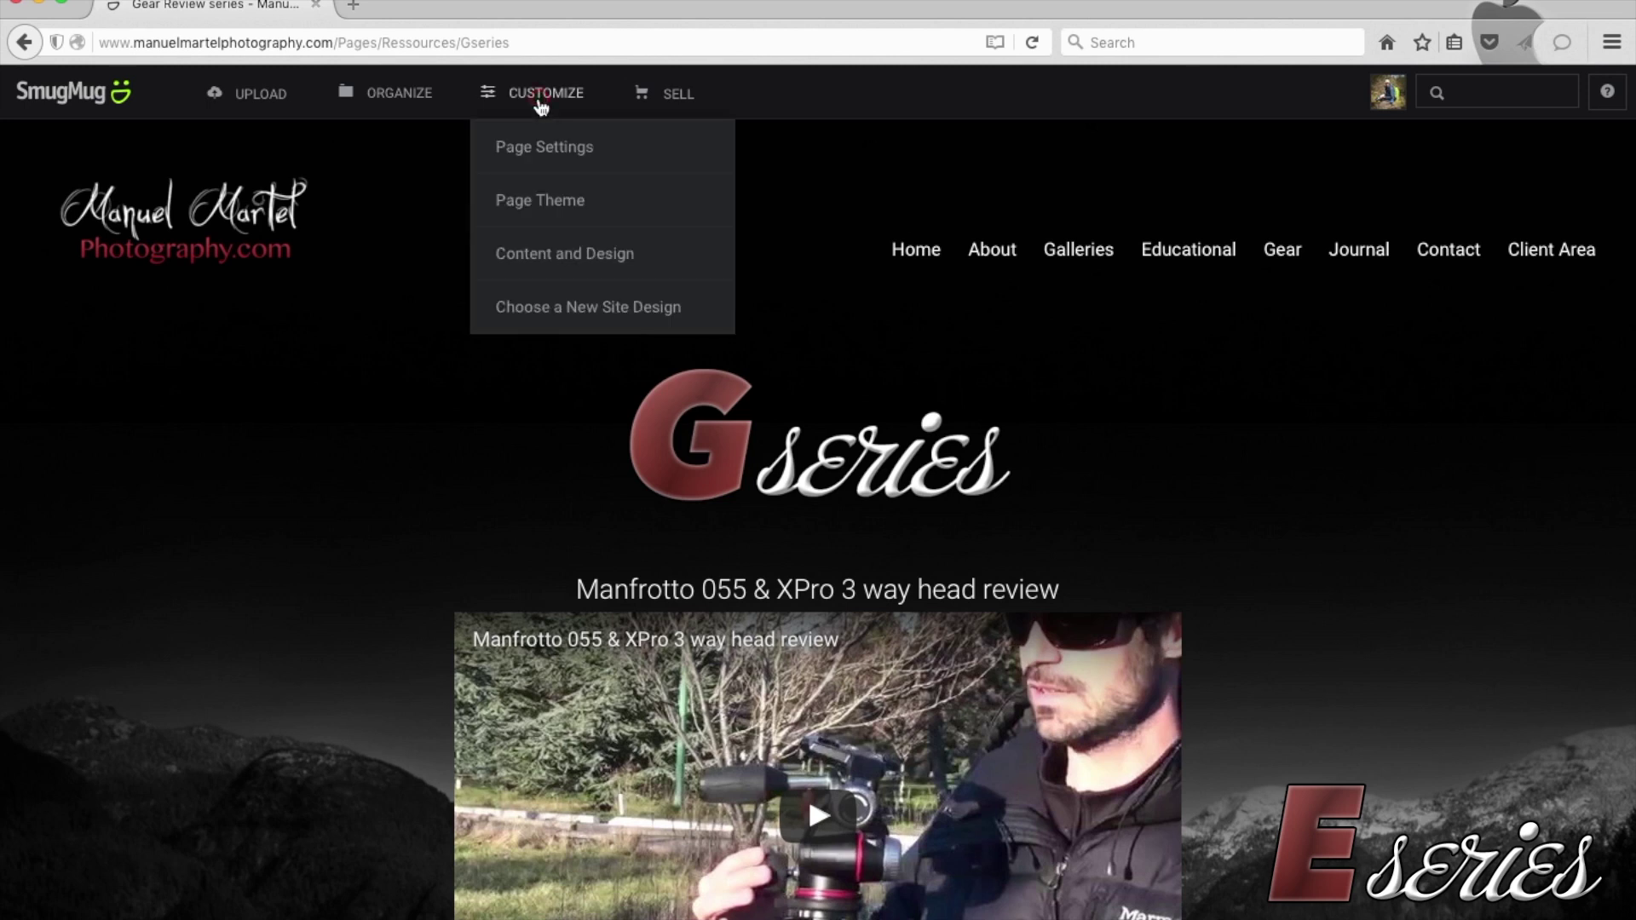
{"action": "left_click", "coordinate": [641, 256]}
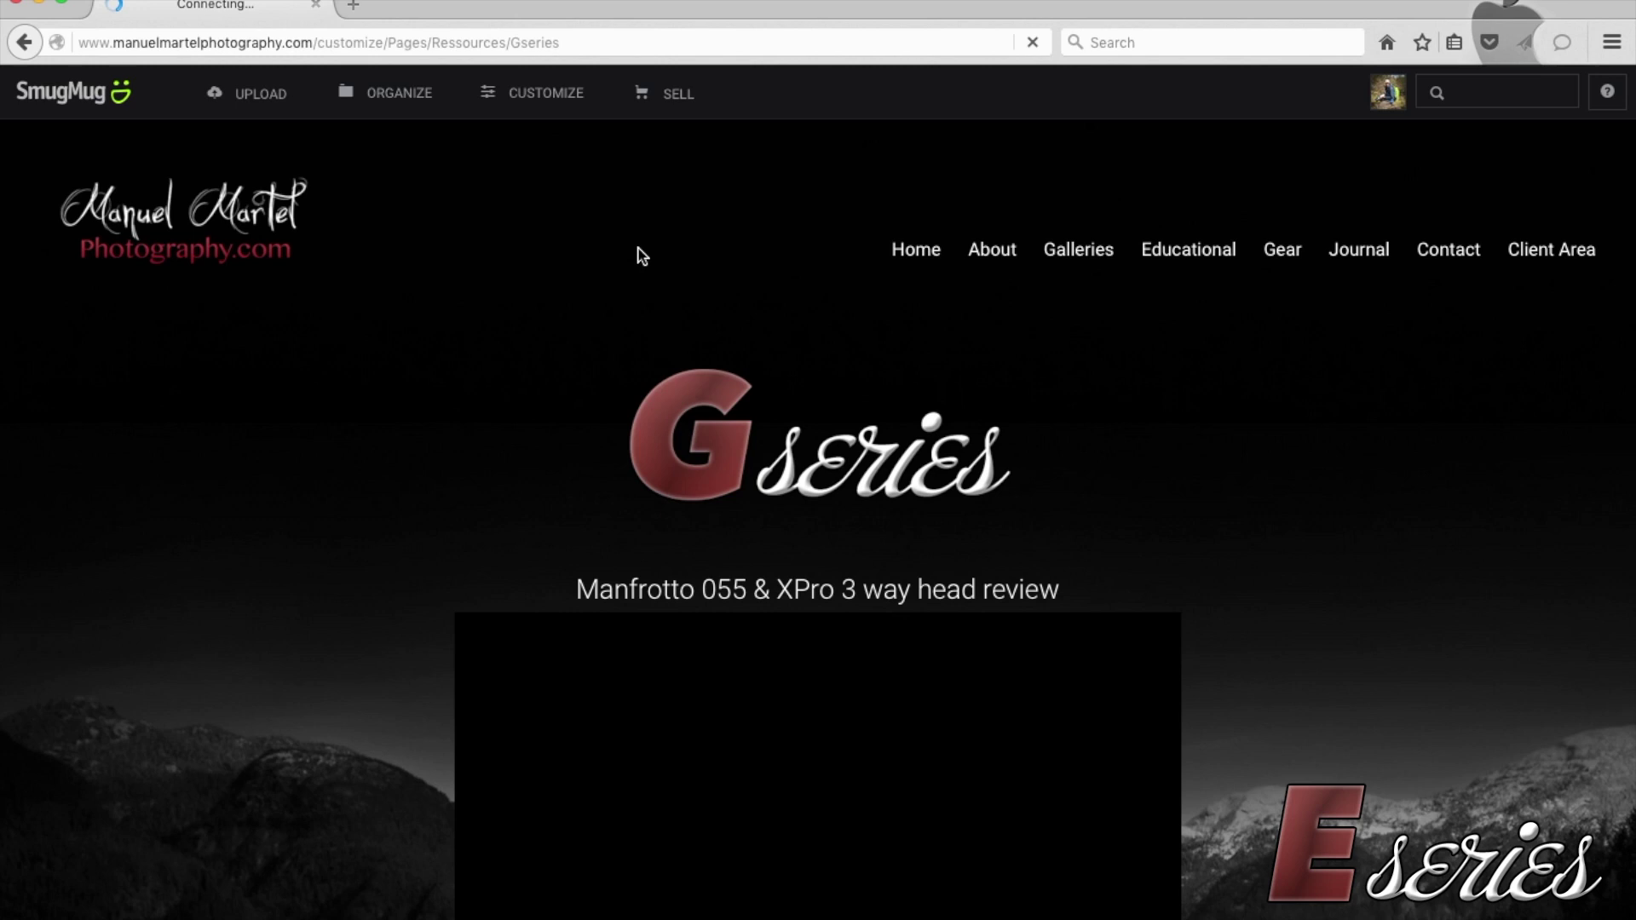
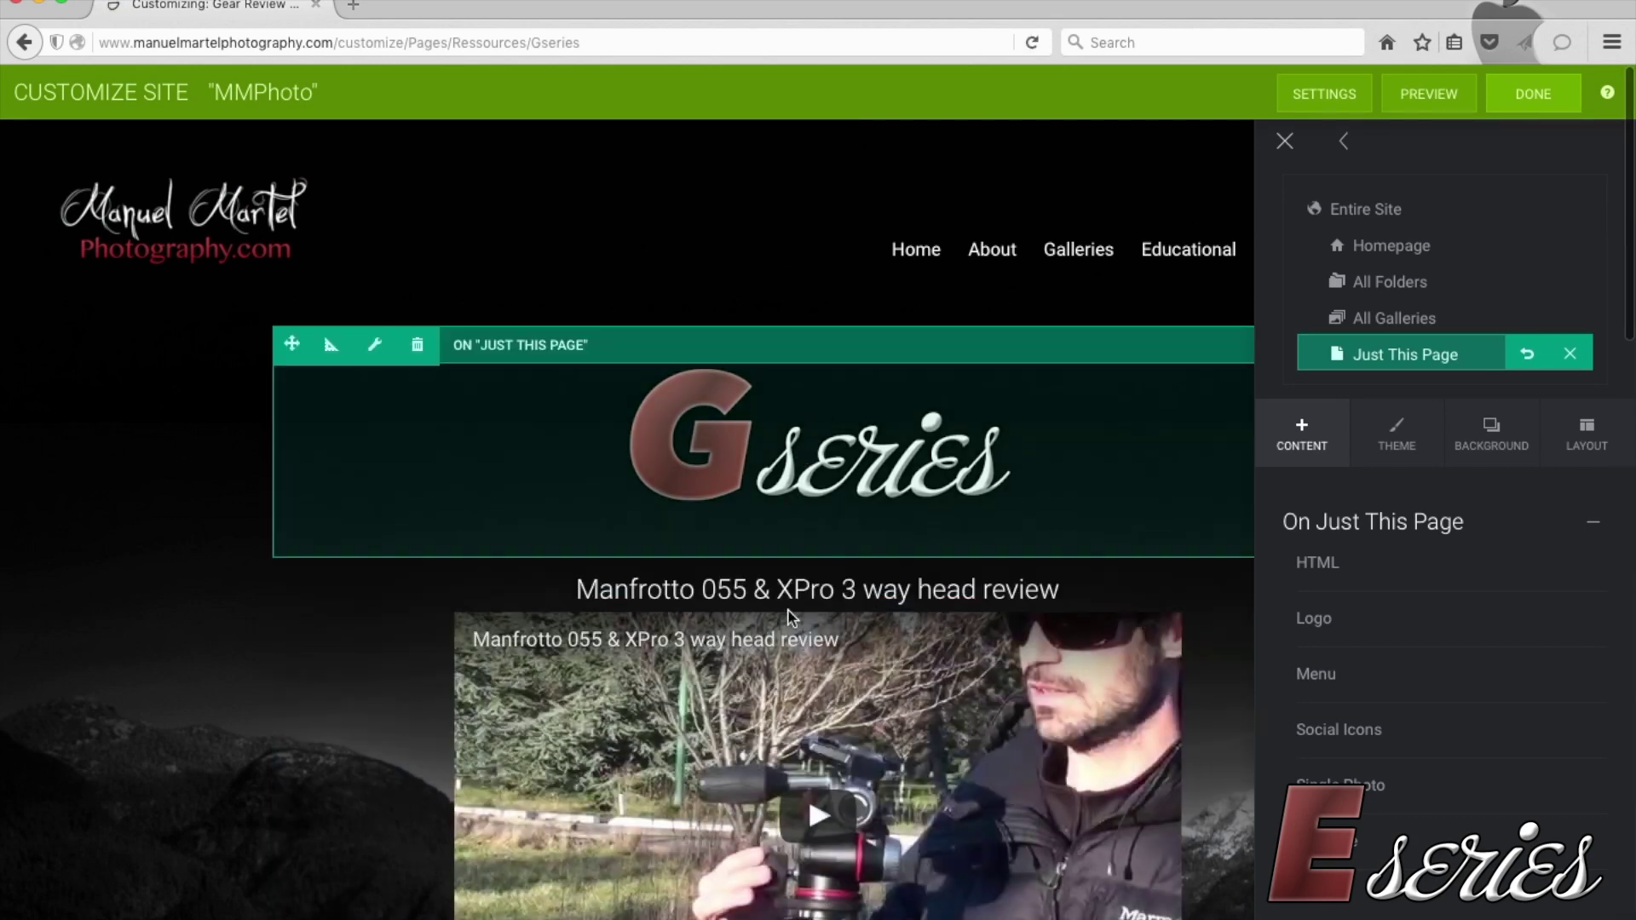
{"action": "scroll", "coordinate": [657, 562], "scroll_direction": "down", "scroll_amount": 6}
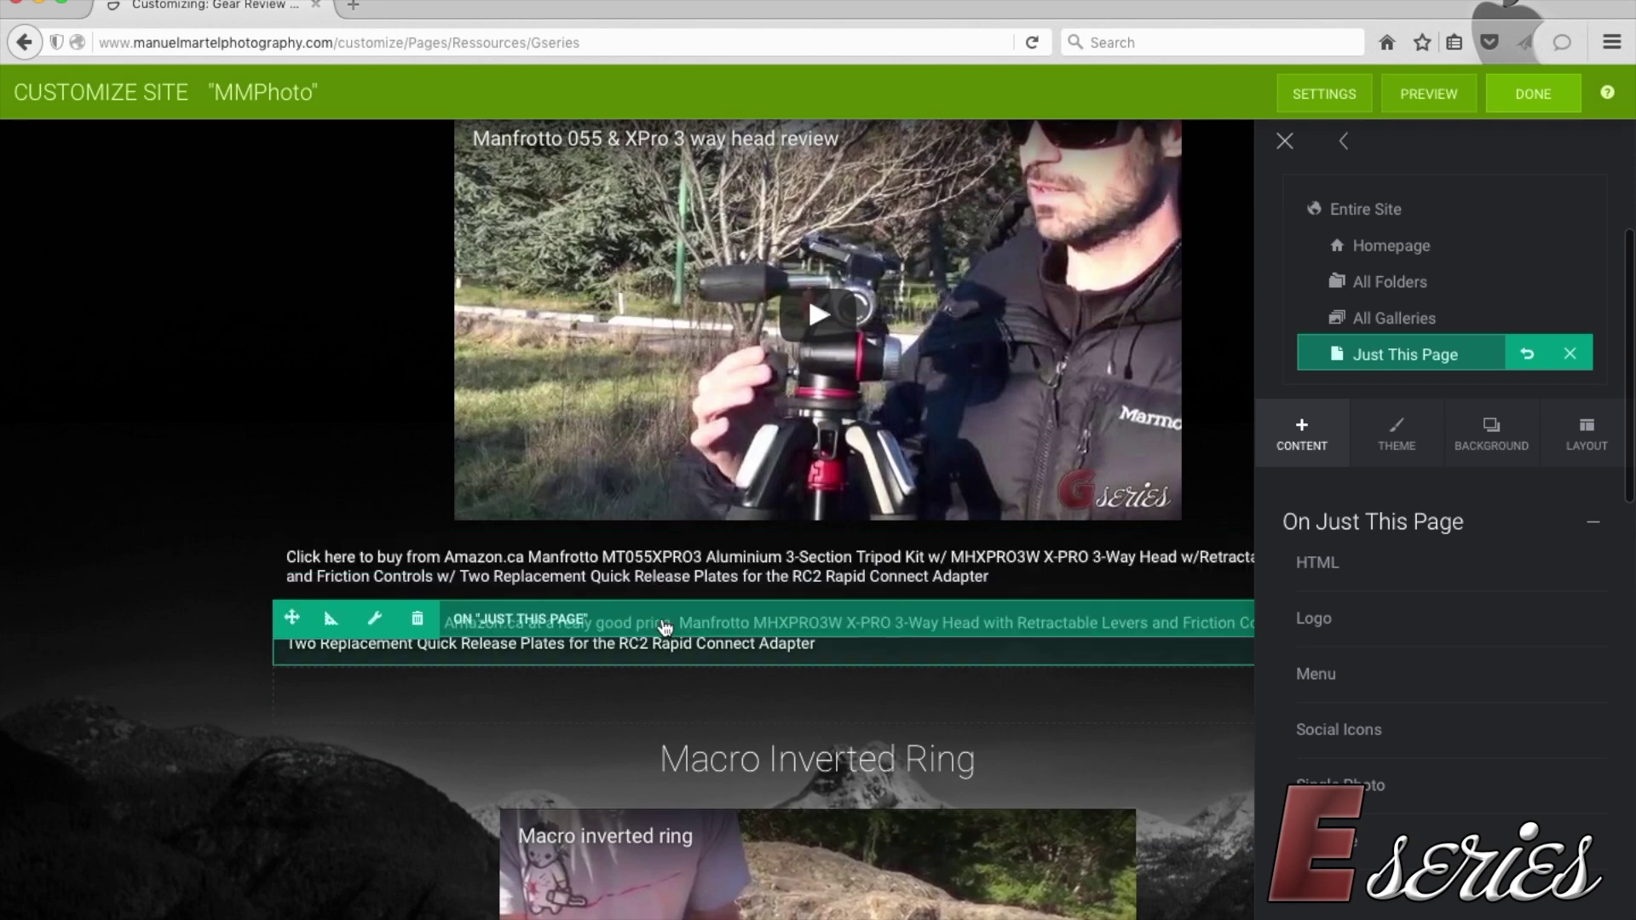
{"action": "scroll", "coordinate": [720, 733], "scroll_direction": "down", "scroll_amount": 4}
{"action": "scroll", "coordinate": [718, 843], "scroll_direction": "down", "scroll_amount": 3}
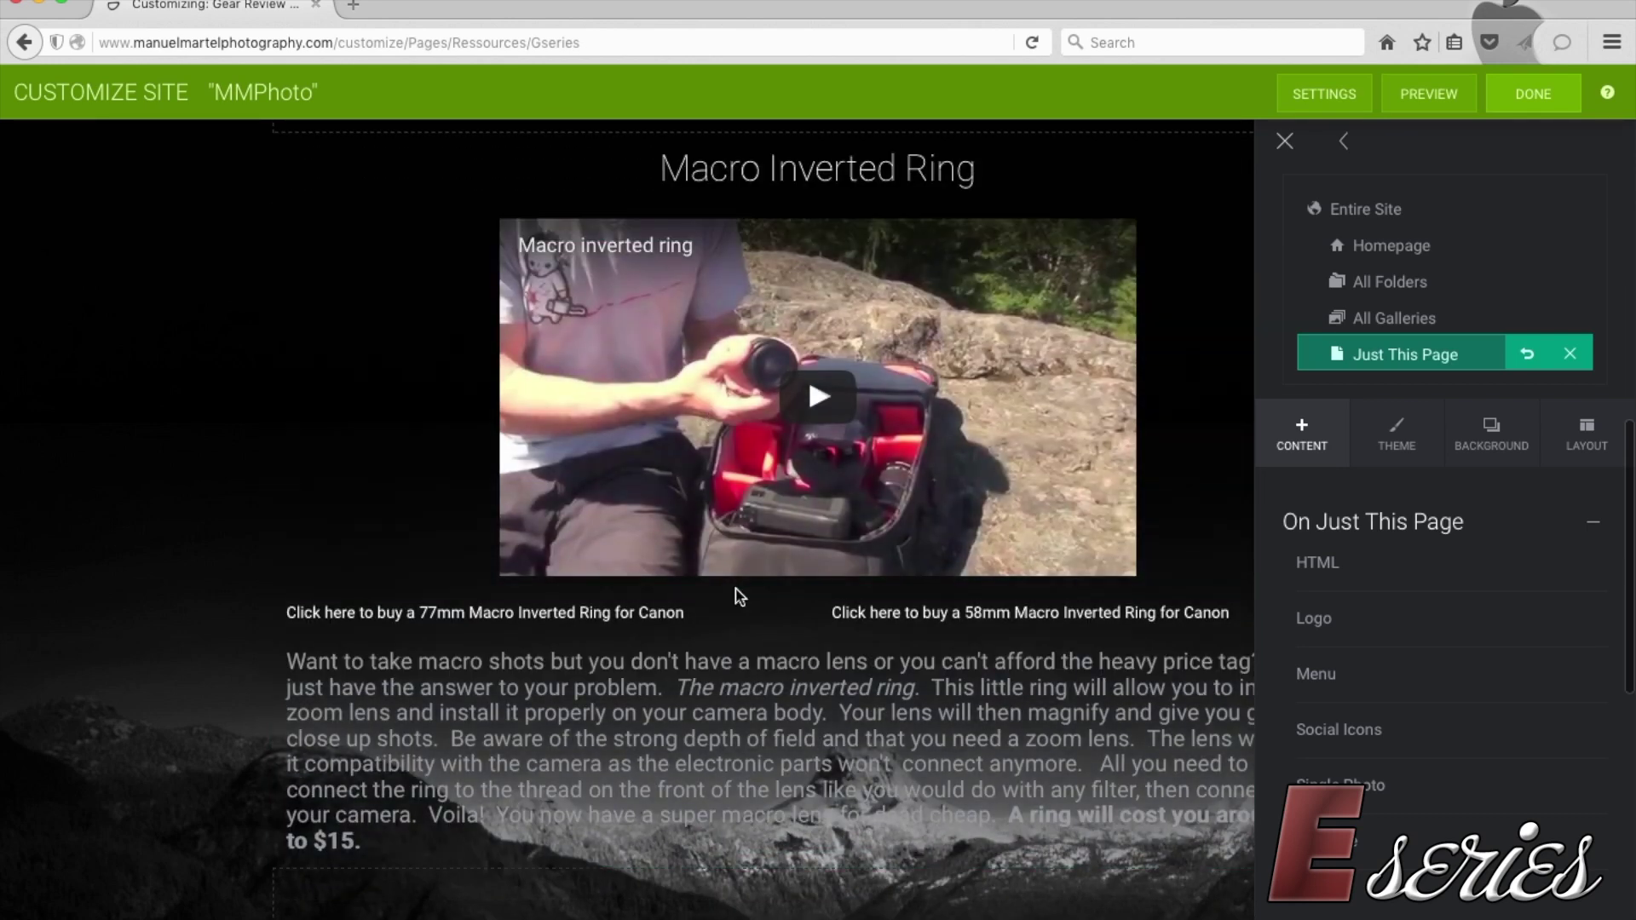
{"action": "scroll", "coordinate": [734, 595], "scroll_direction": "down", "scroll_amount": 2}
{"action": "scroll", "coordinate": [638, 615], "scroll_direction": "down", "scroll_amount": 5}
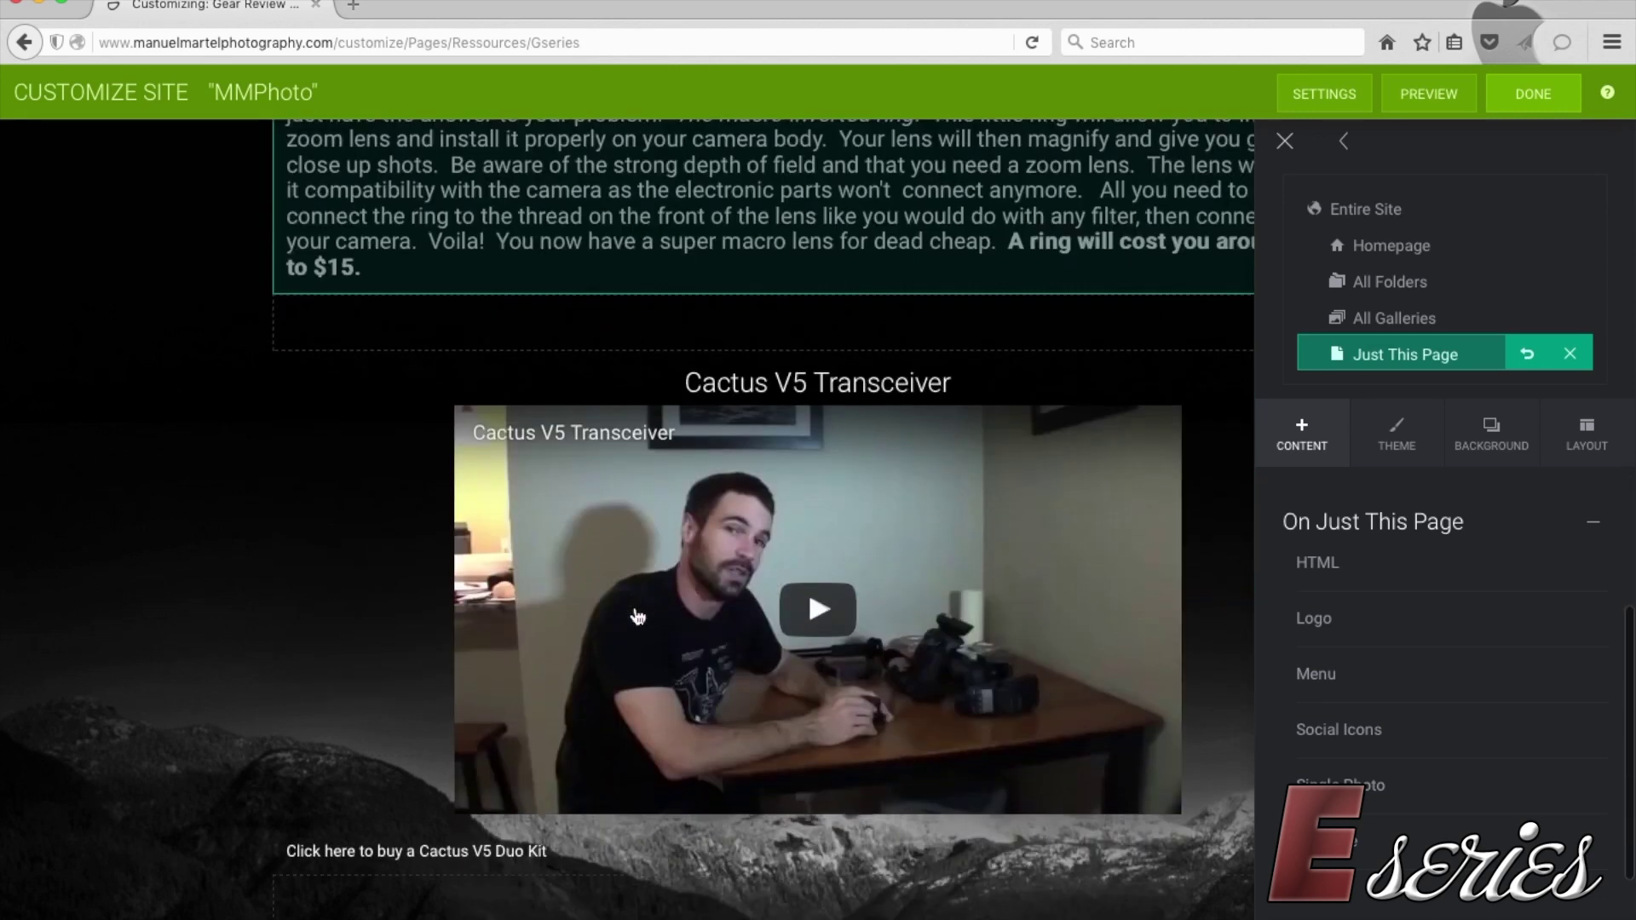
{"action": "scroll", "coordinate": [1374, 562], "scroll_direction": "down", "scroll_amount": 3}
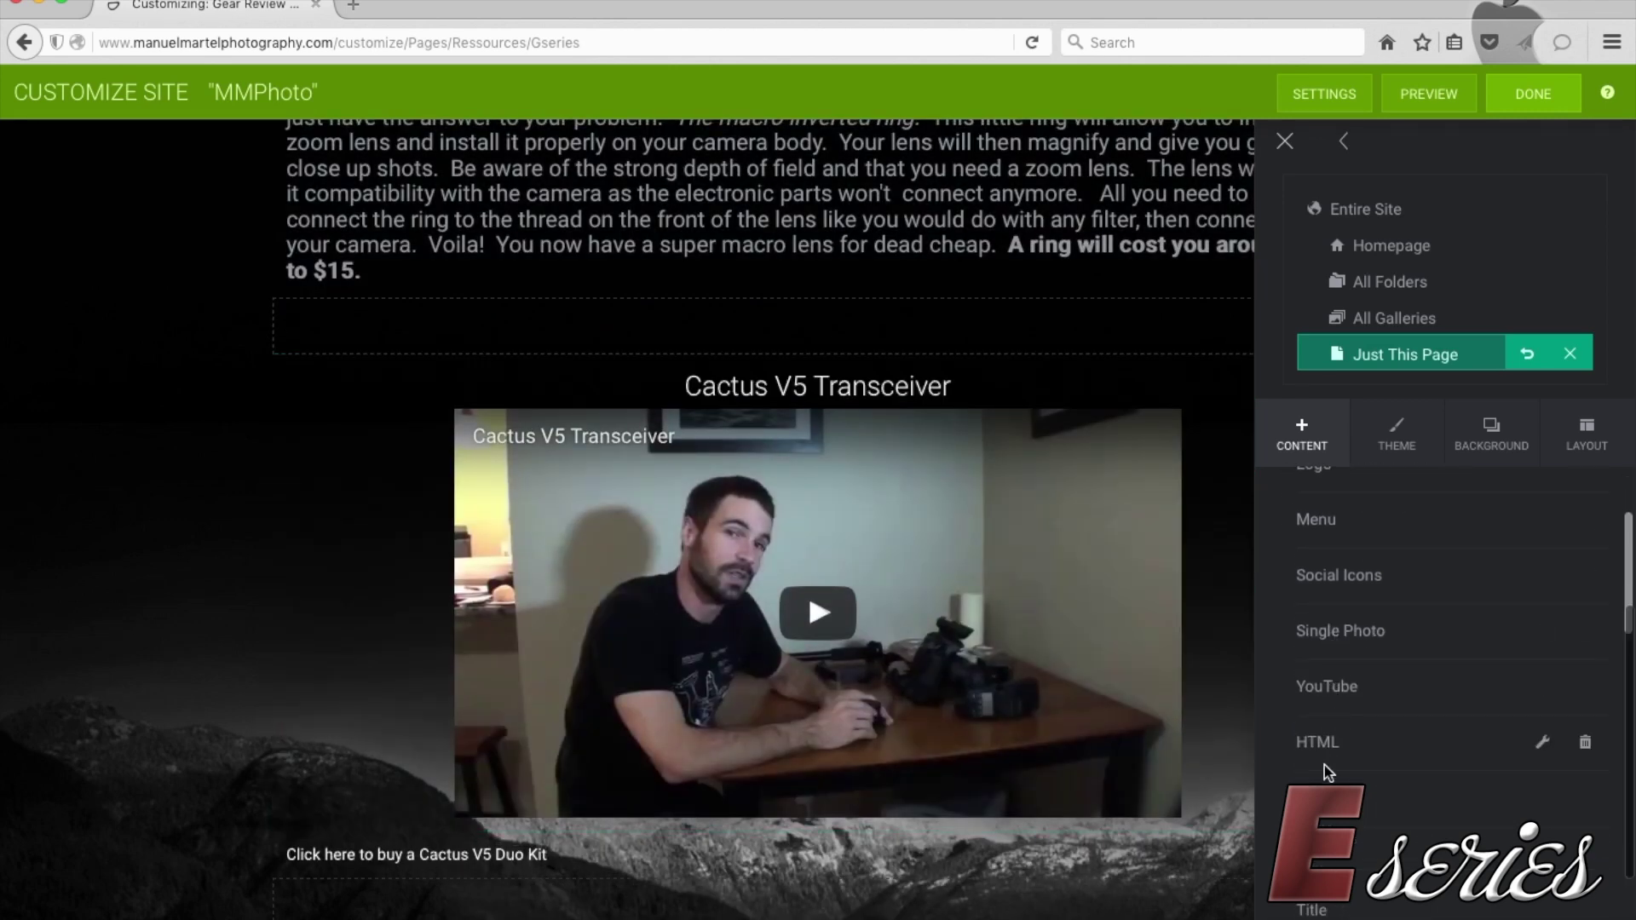
Step: Add a Galleries content block directly below the Cactus V5 Transceiver video
{"action": "scroll", "coordinate": [1326, 767], "scroll_direction": "down", "scroll_amount": 6}
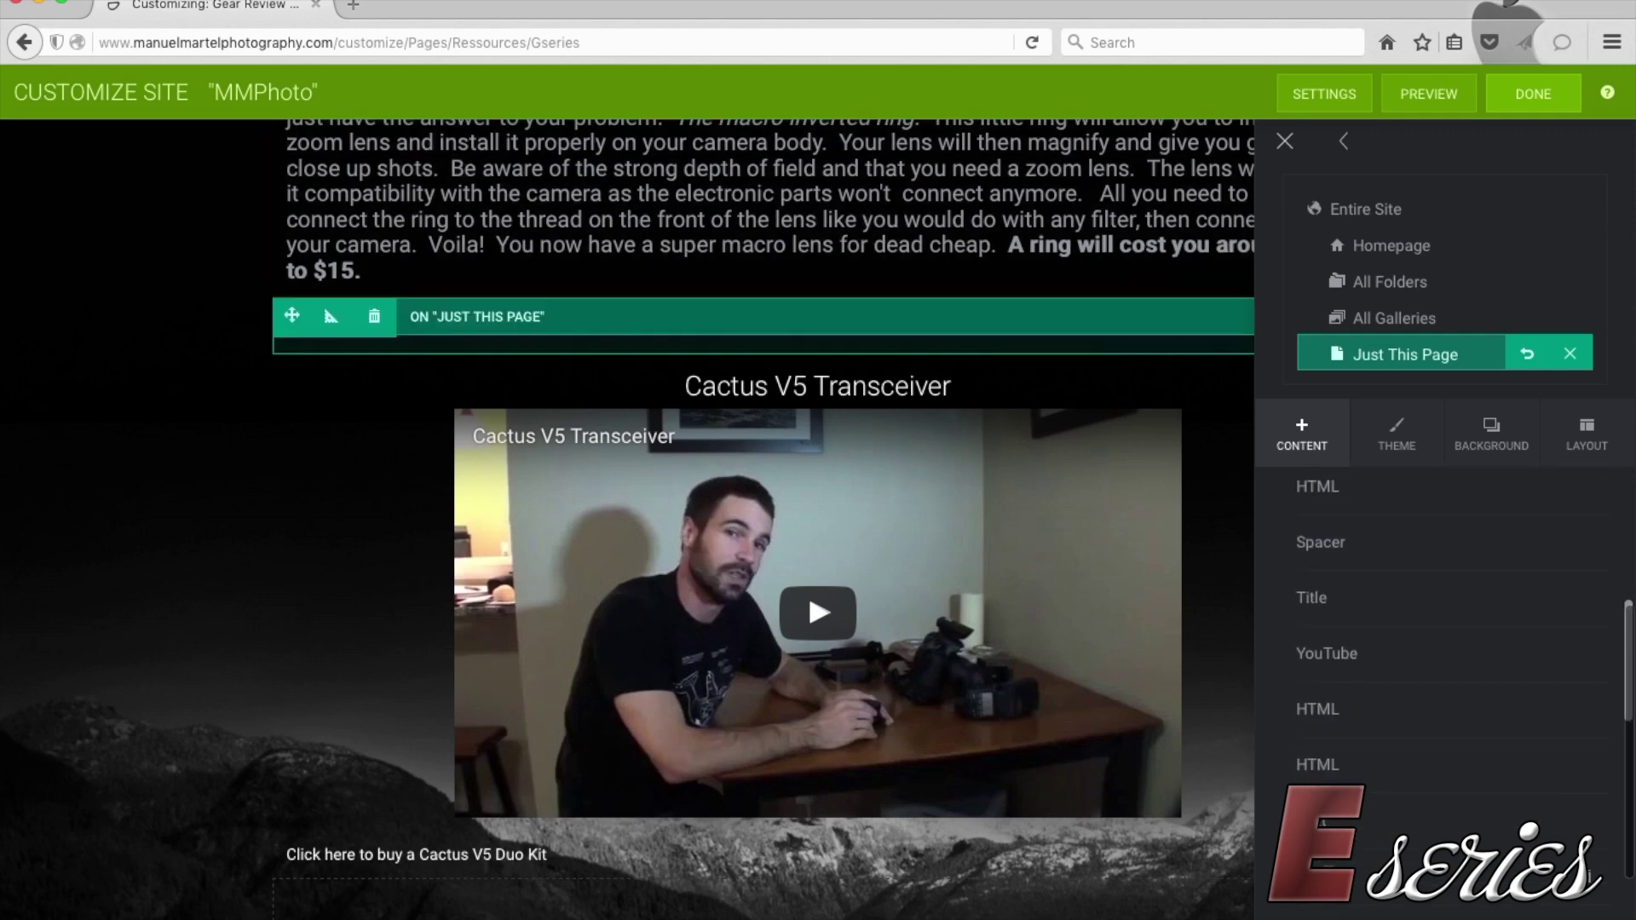
{"action": "scroll", "coordinate": [1432, 767], "scroll_direction": "down", "scroll_amount": 2}
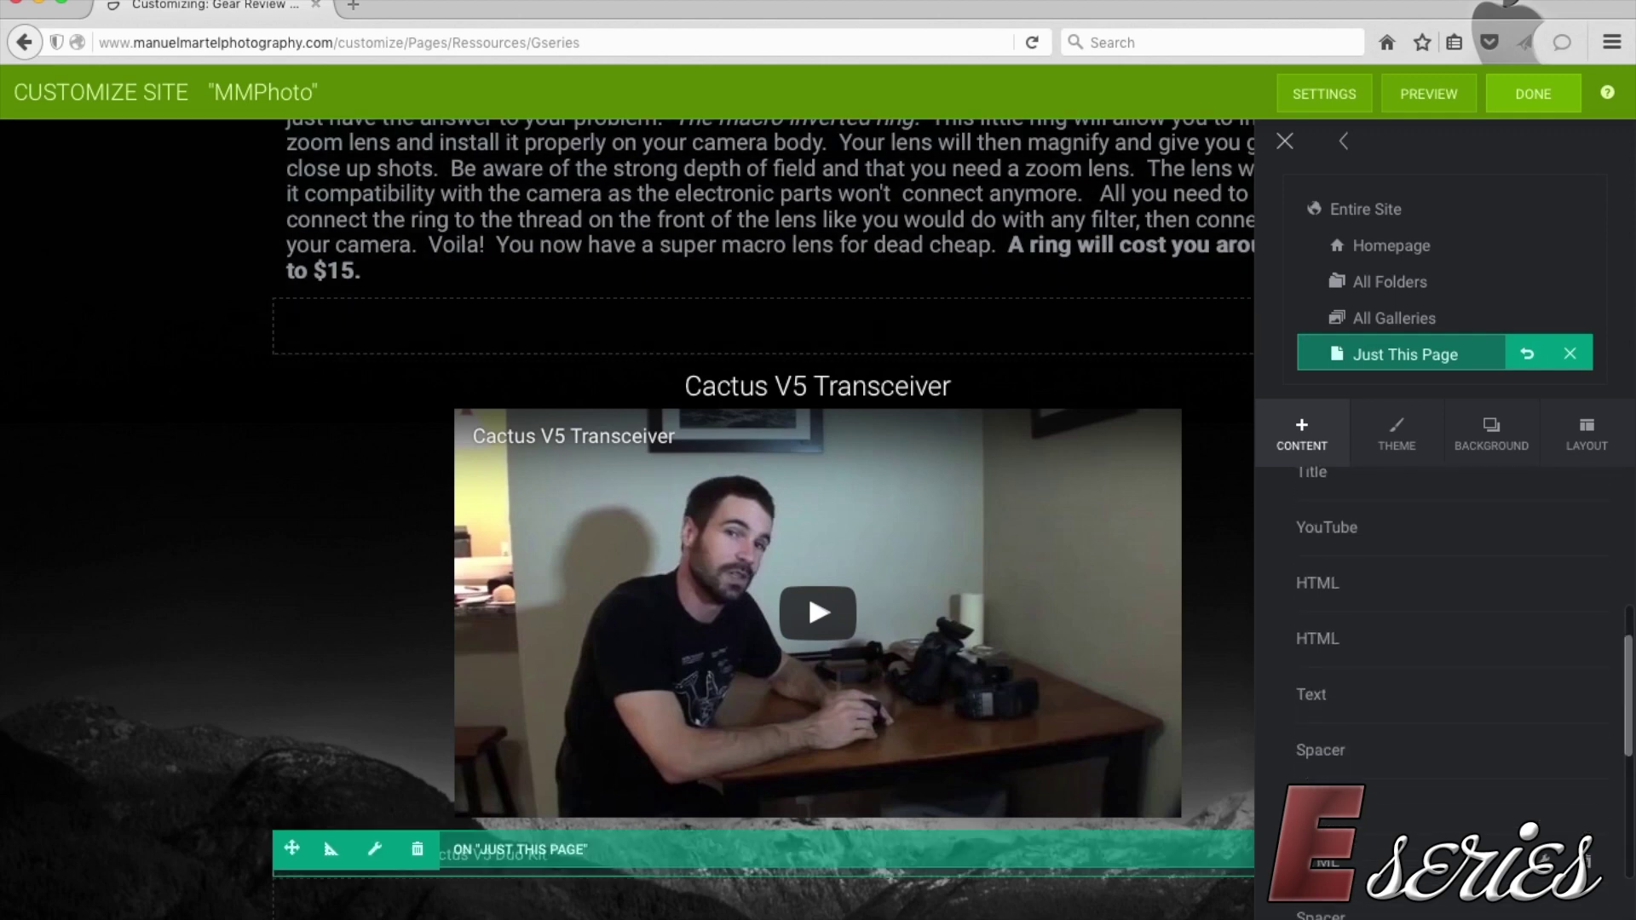
{"action": "scroll", "coordinate": [1317, 750], "scroll_direction": "down", "scroll_amount": 3}
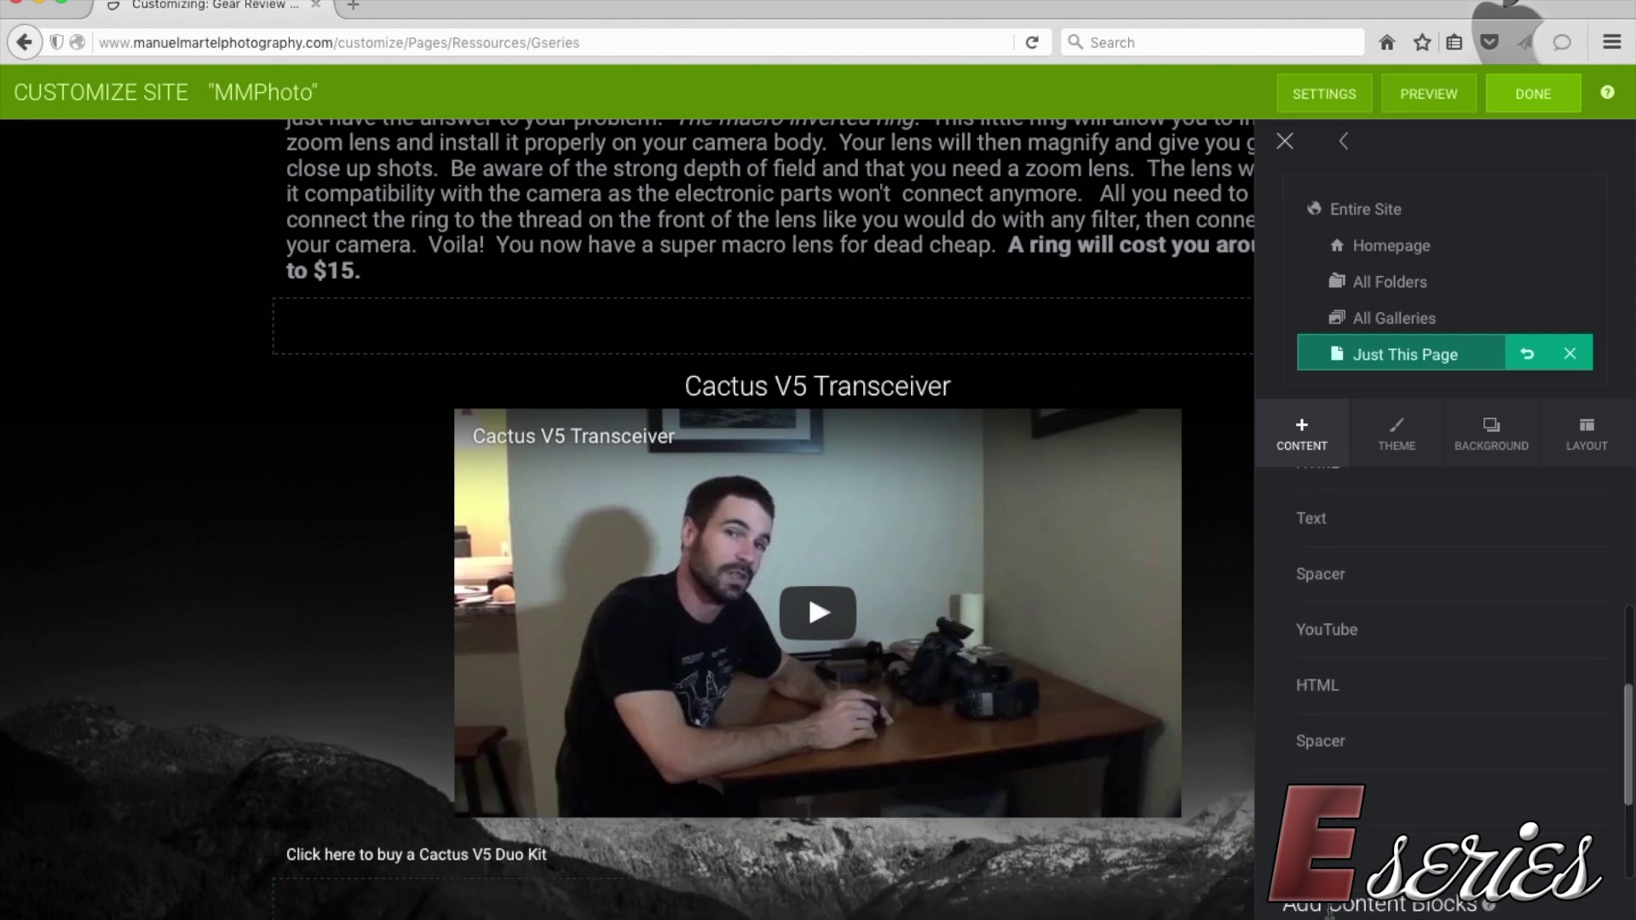
{"action": "scroll", "coordinate": [1440, 682], "scroll_direction": "down", "scroll_amount": 5}
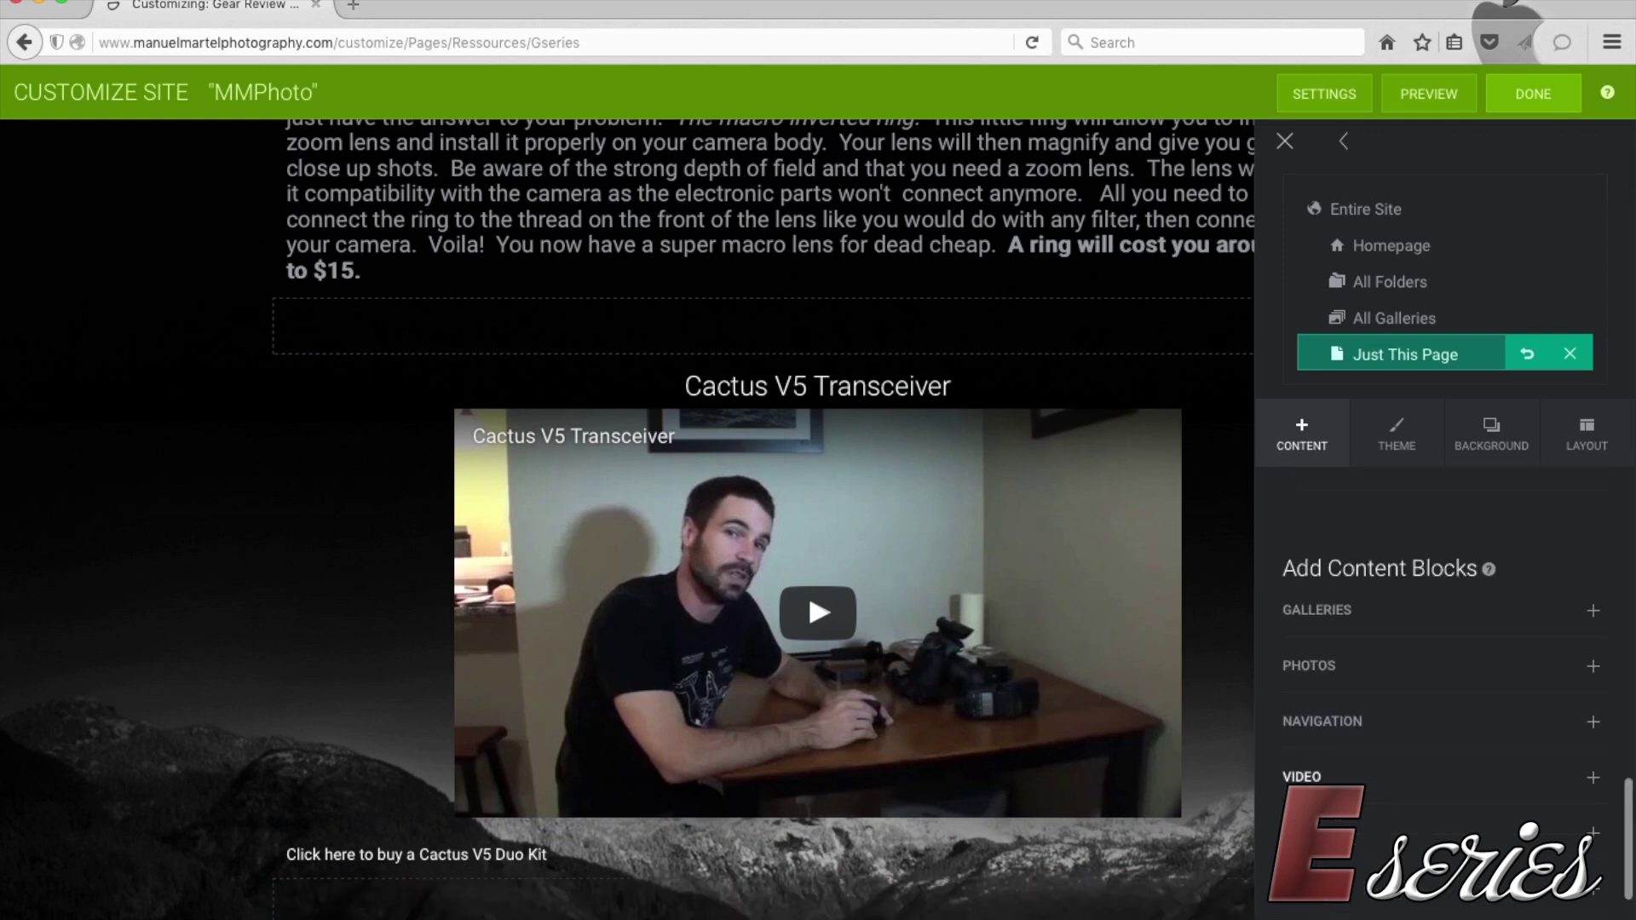
{"action": "left_click", "coordinate": [1422, 633]}
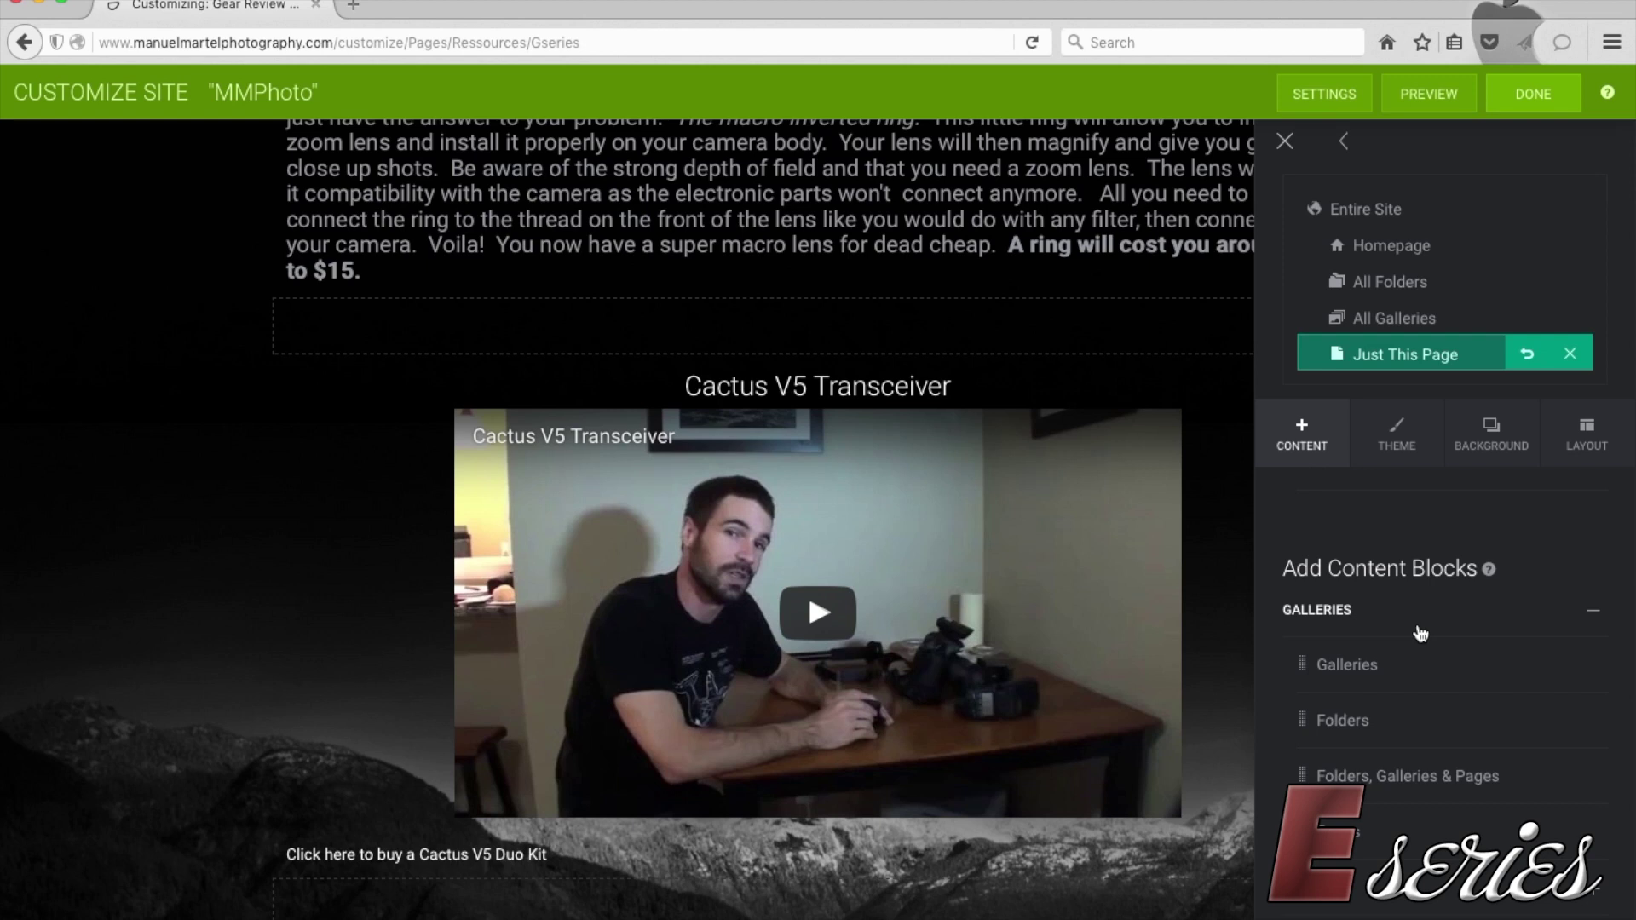
{"action": "left_click_drag", "start_coordinate": [1319, 665], "coordinate": [831, 679]}
{"action": "scroll", "coordinate": [831, 680], "scroll_direction": "down", "scroll_amount": 3}
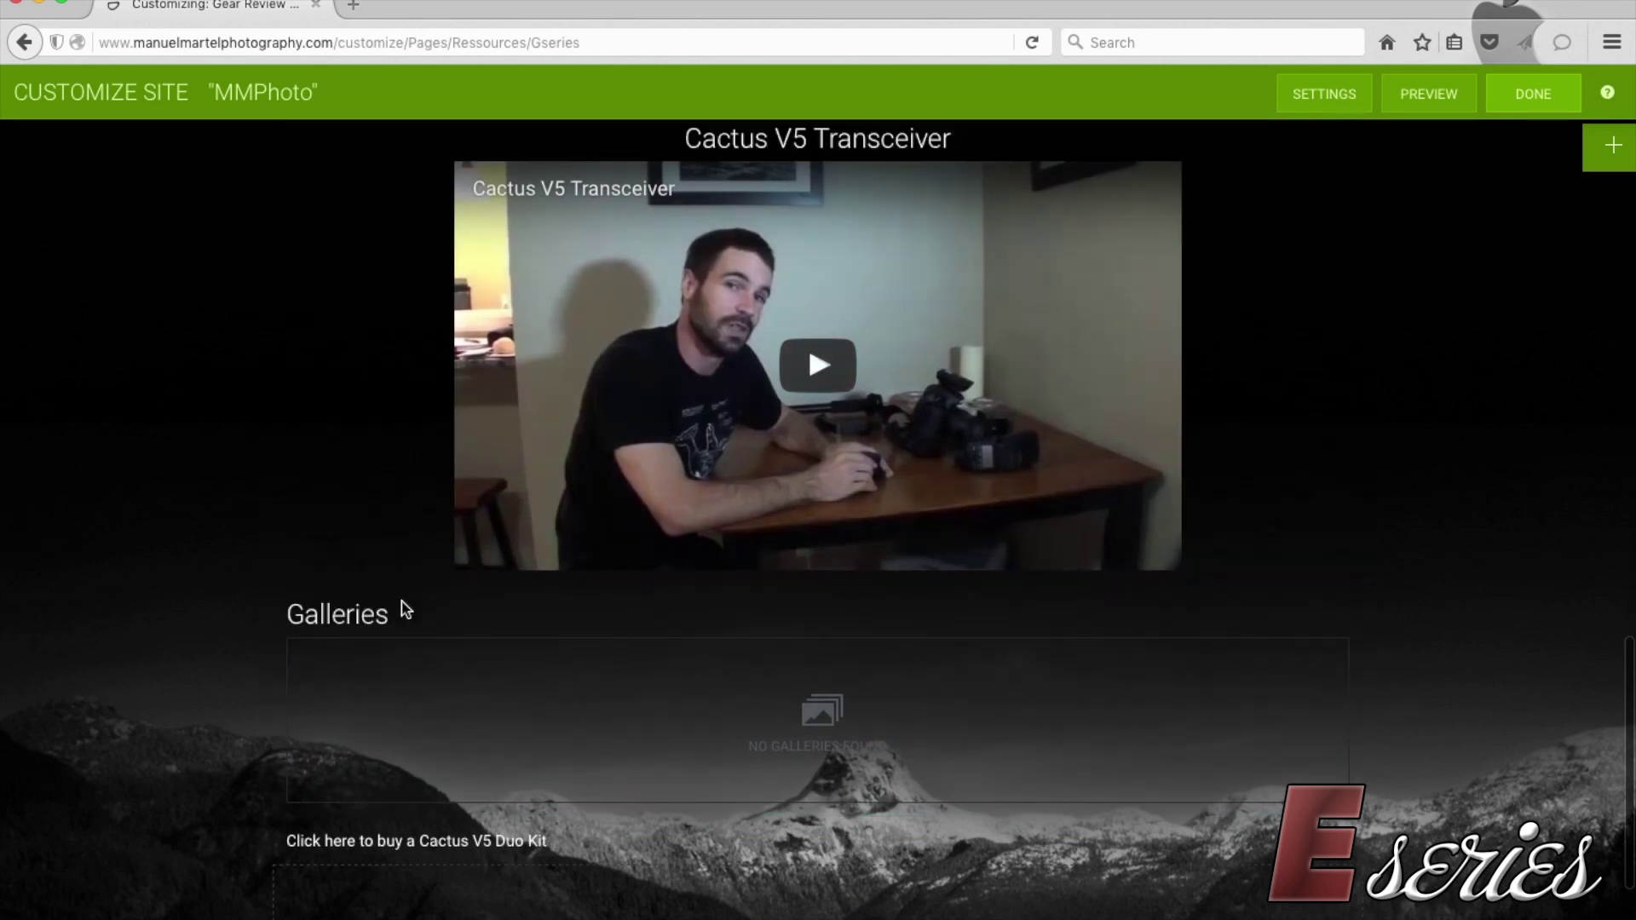
Step: Remove the empty Galleries block below the Cactus V5 Transceiver video
{"action": "mouse_move", "coordinate": [418, 607]}
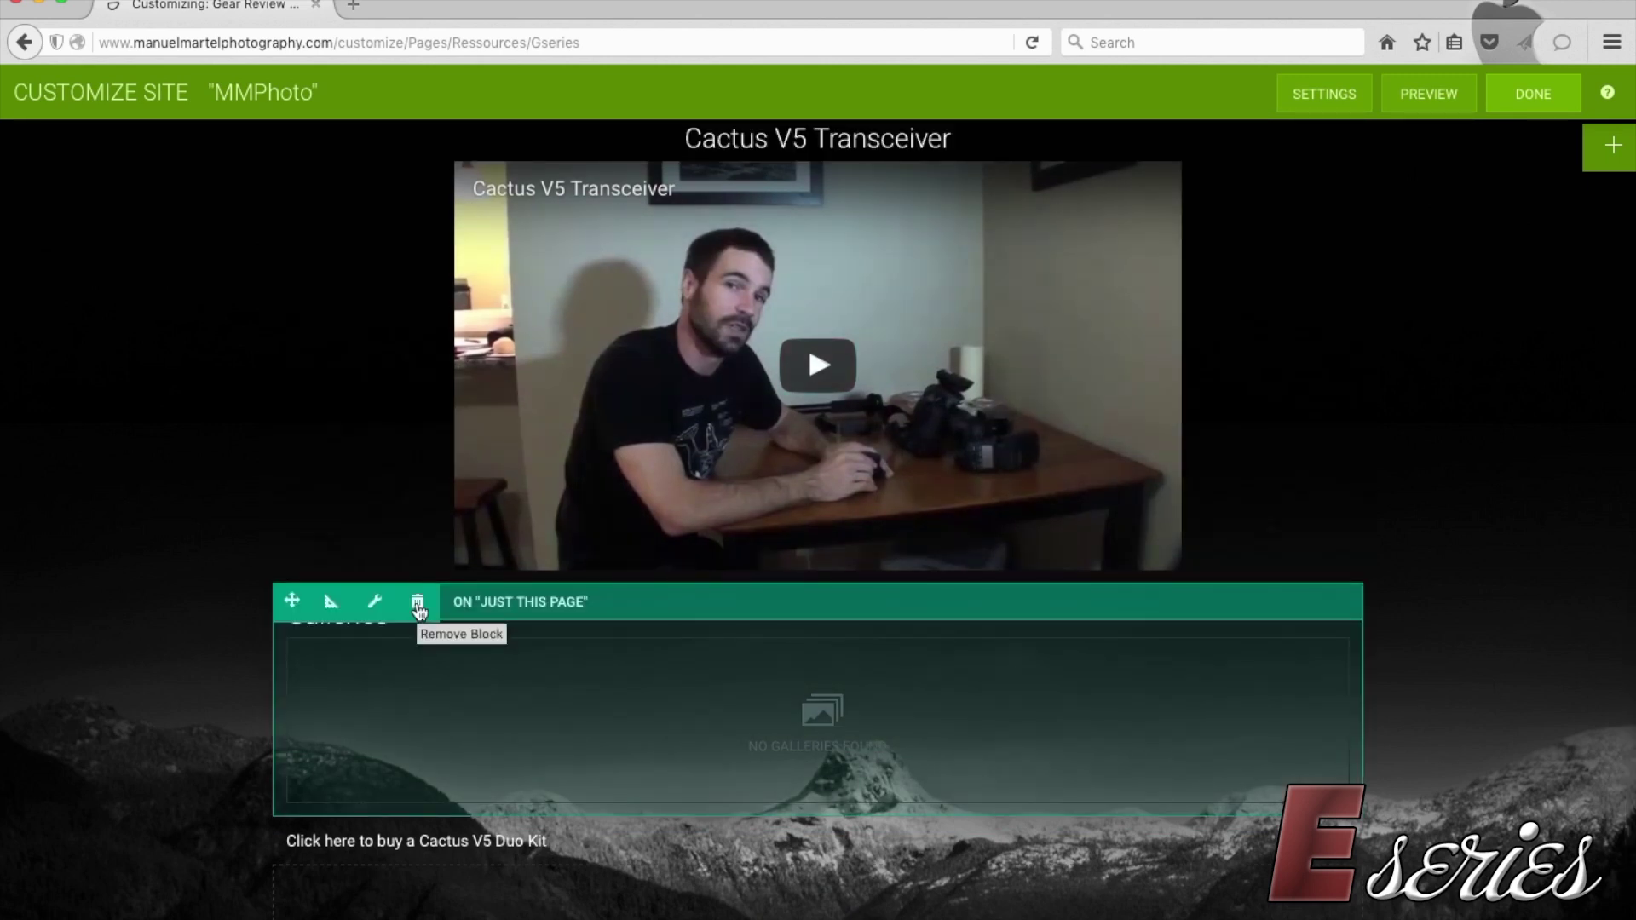
{"action": "left_click", "coordinate": [418, 606]}
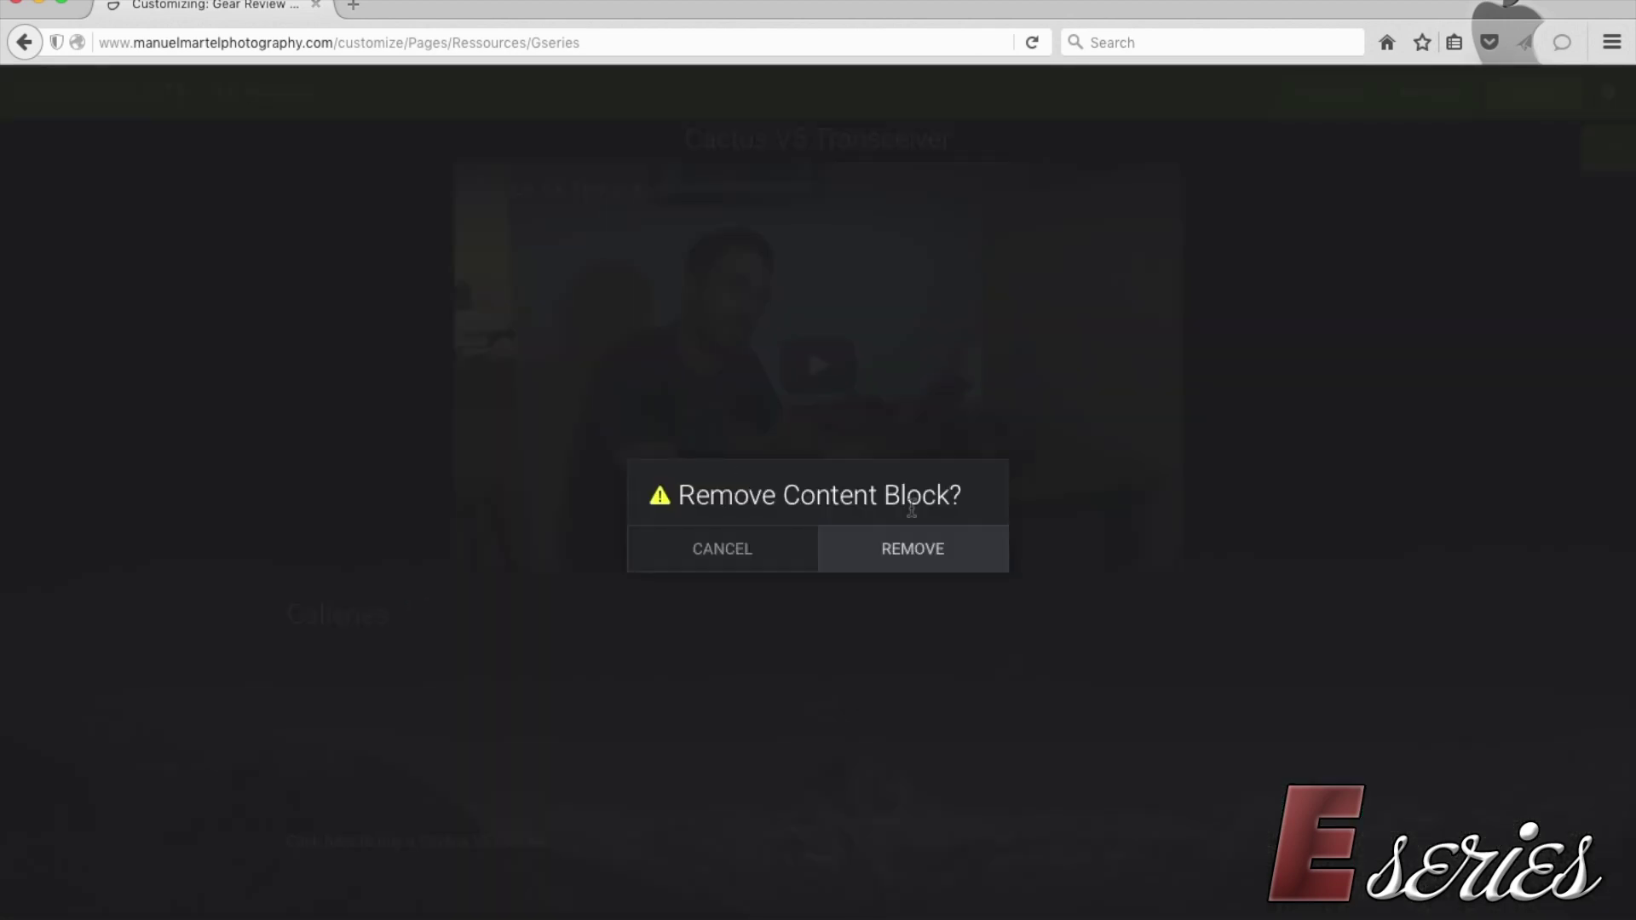
{"action": "left_click", "coordinate": [920, 554]}
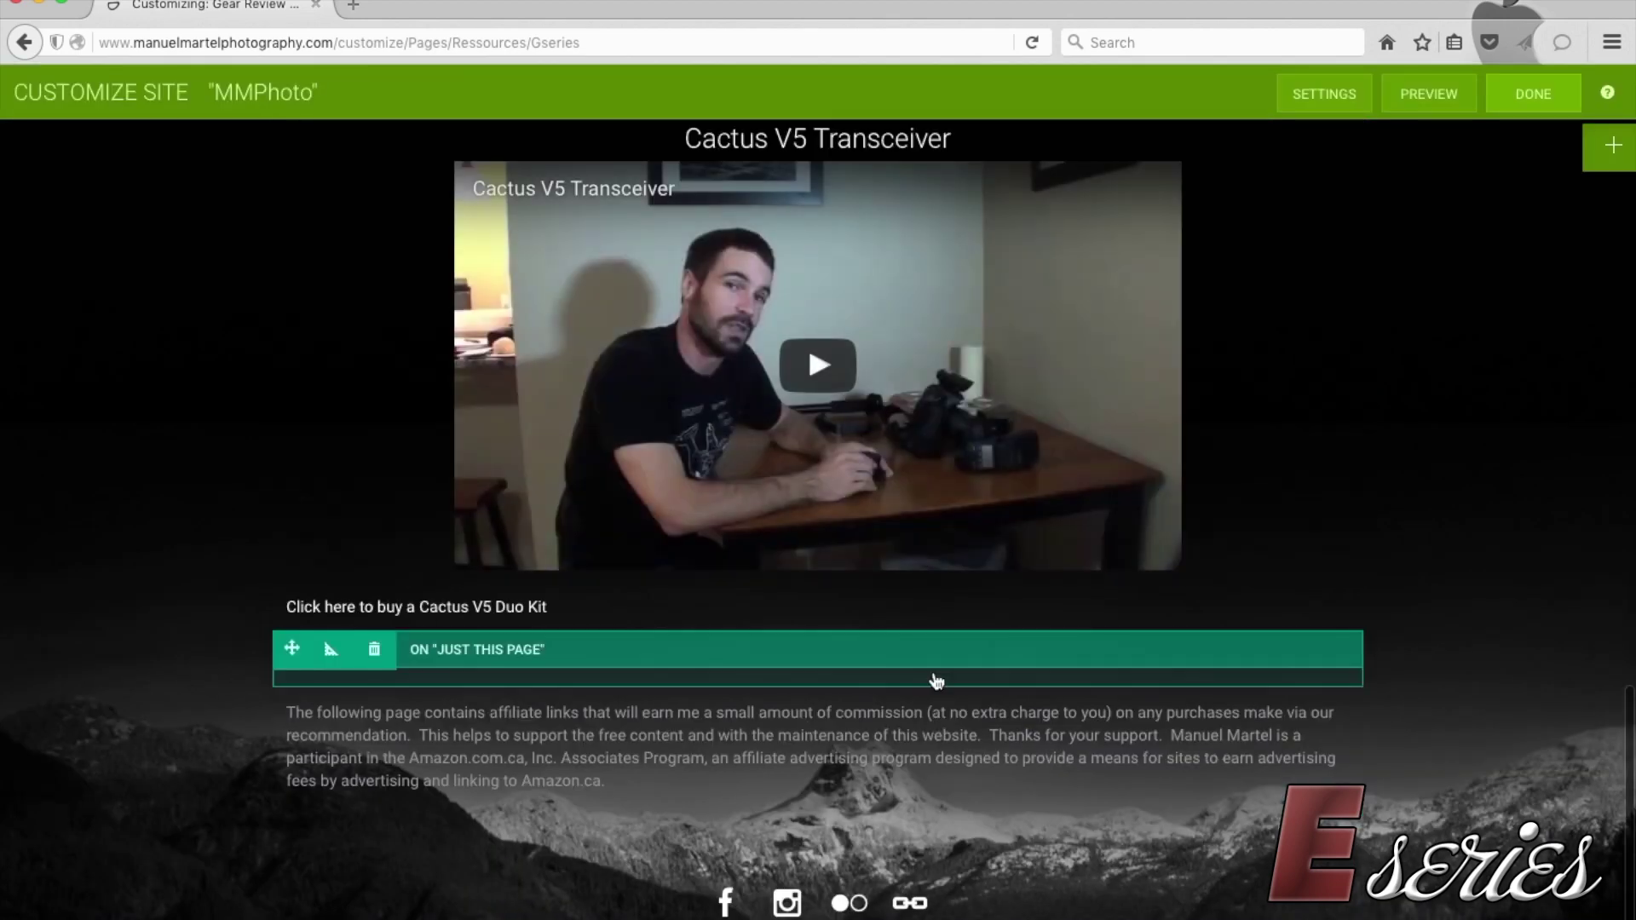
Step: Examine the shared layout at the Entire Site customization level, and switch back to Just This Page
{"action": "scroll", "coordinate": [931, 684], "scroll_direction": "up", "scroll_amount": 15}
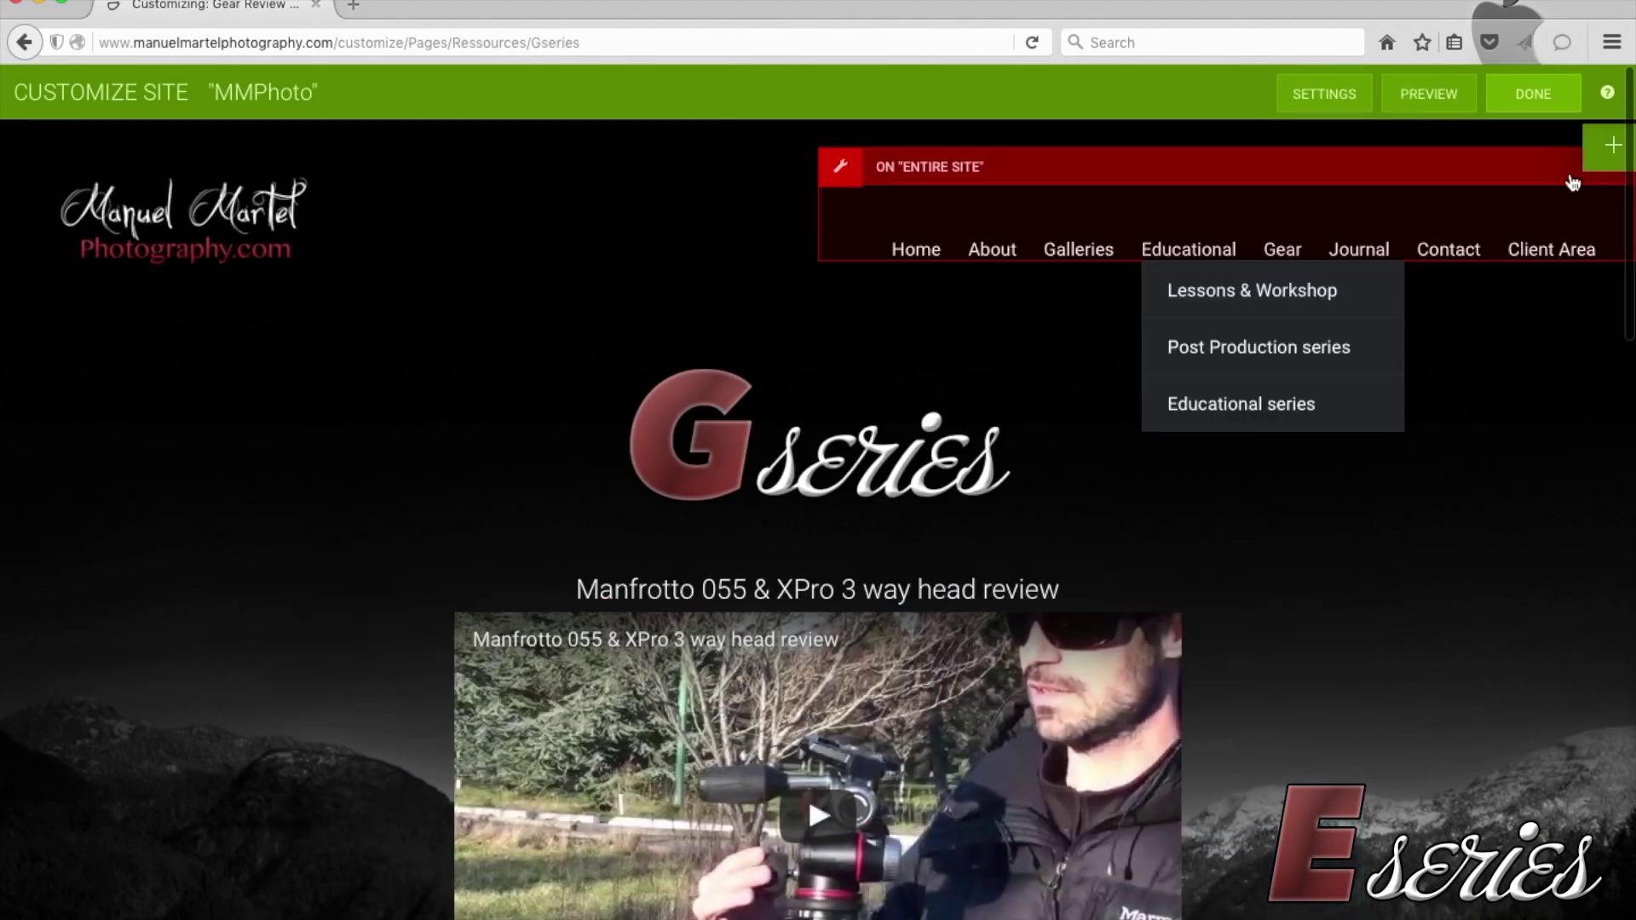
{"action": "left_click", "coordinate": [1617, 144]}
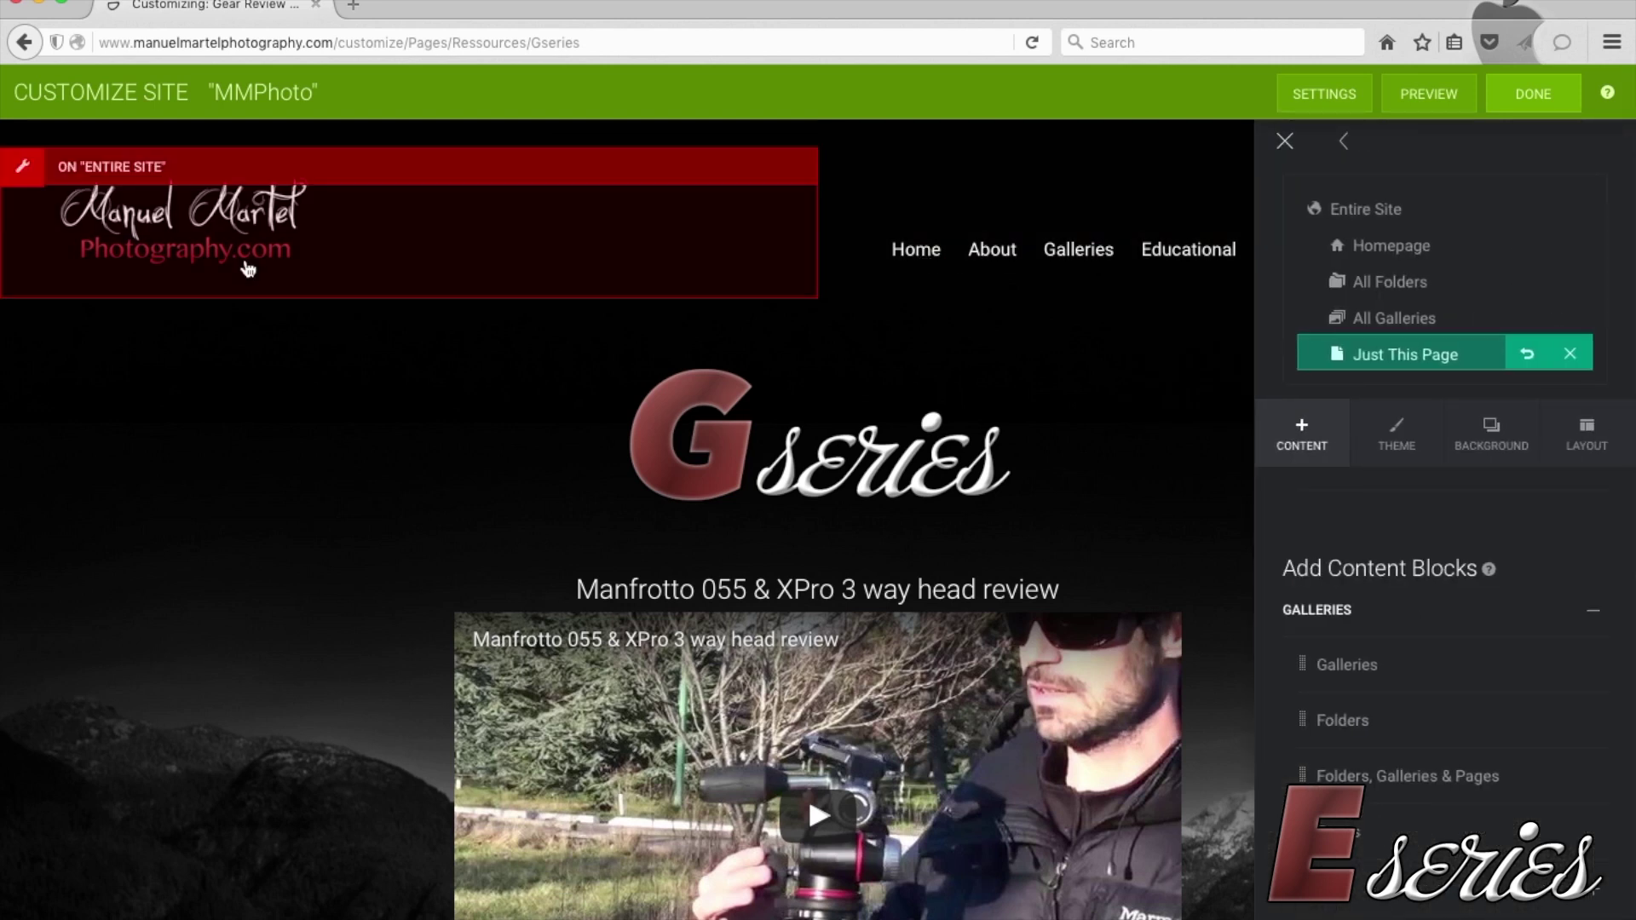
{"action": "left_click", "coordinate": [1364, 213]}
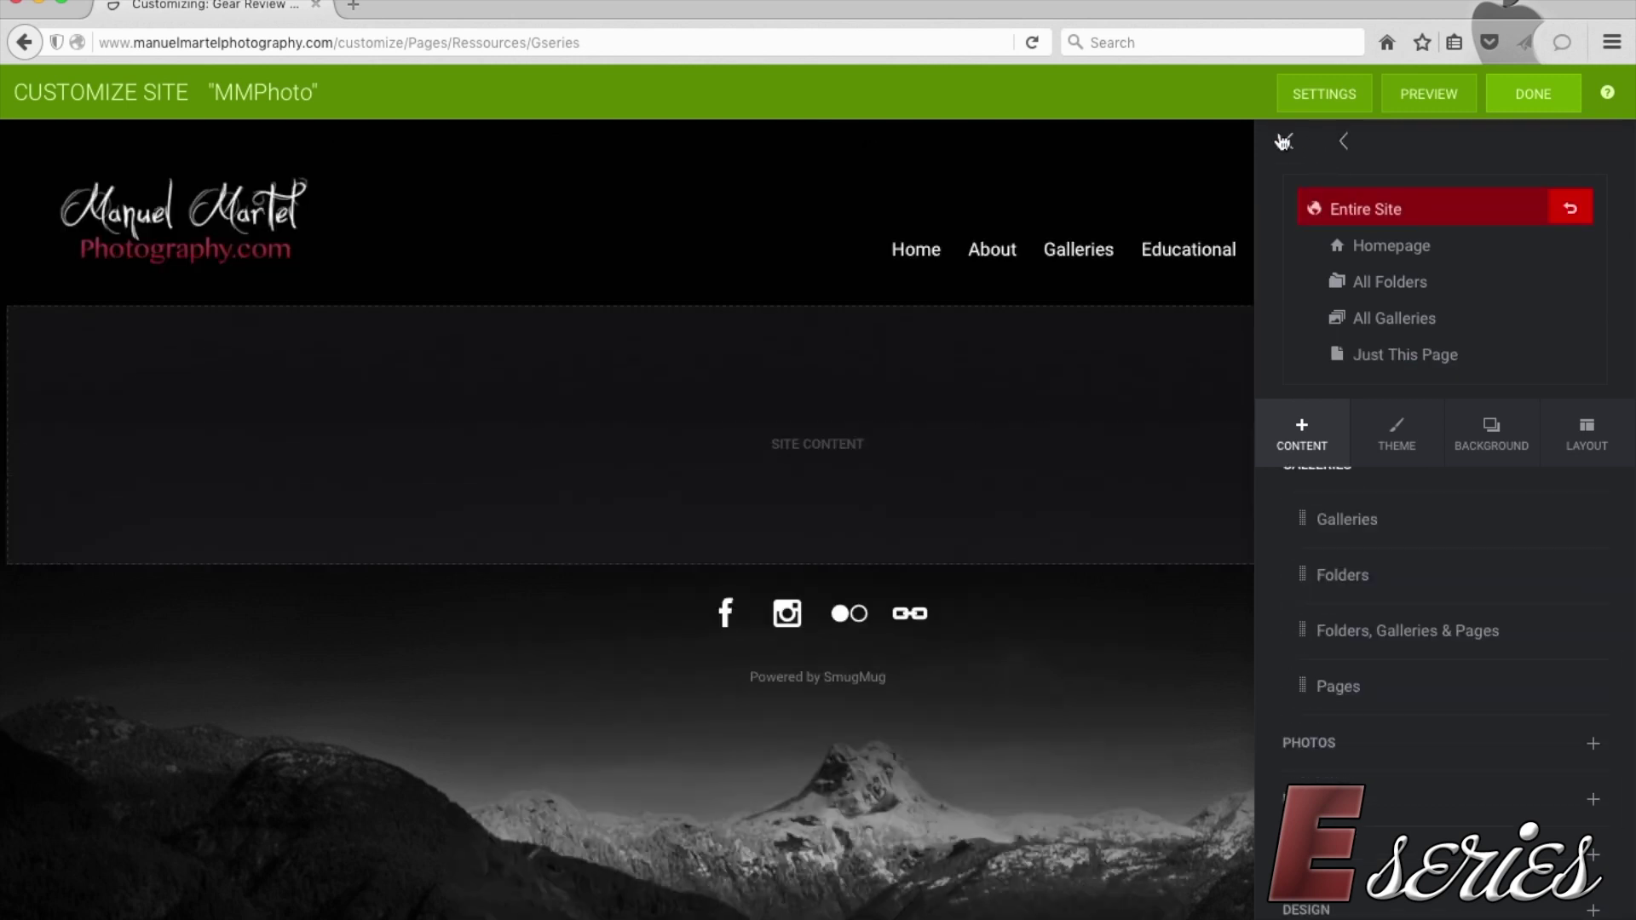
{"action": "left_click", "coordinate": [1283, 141]}
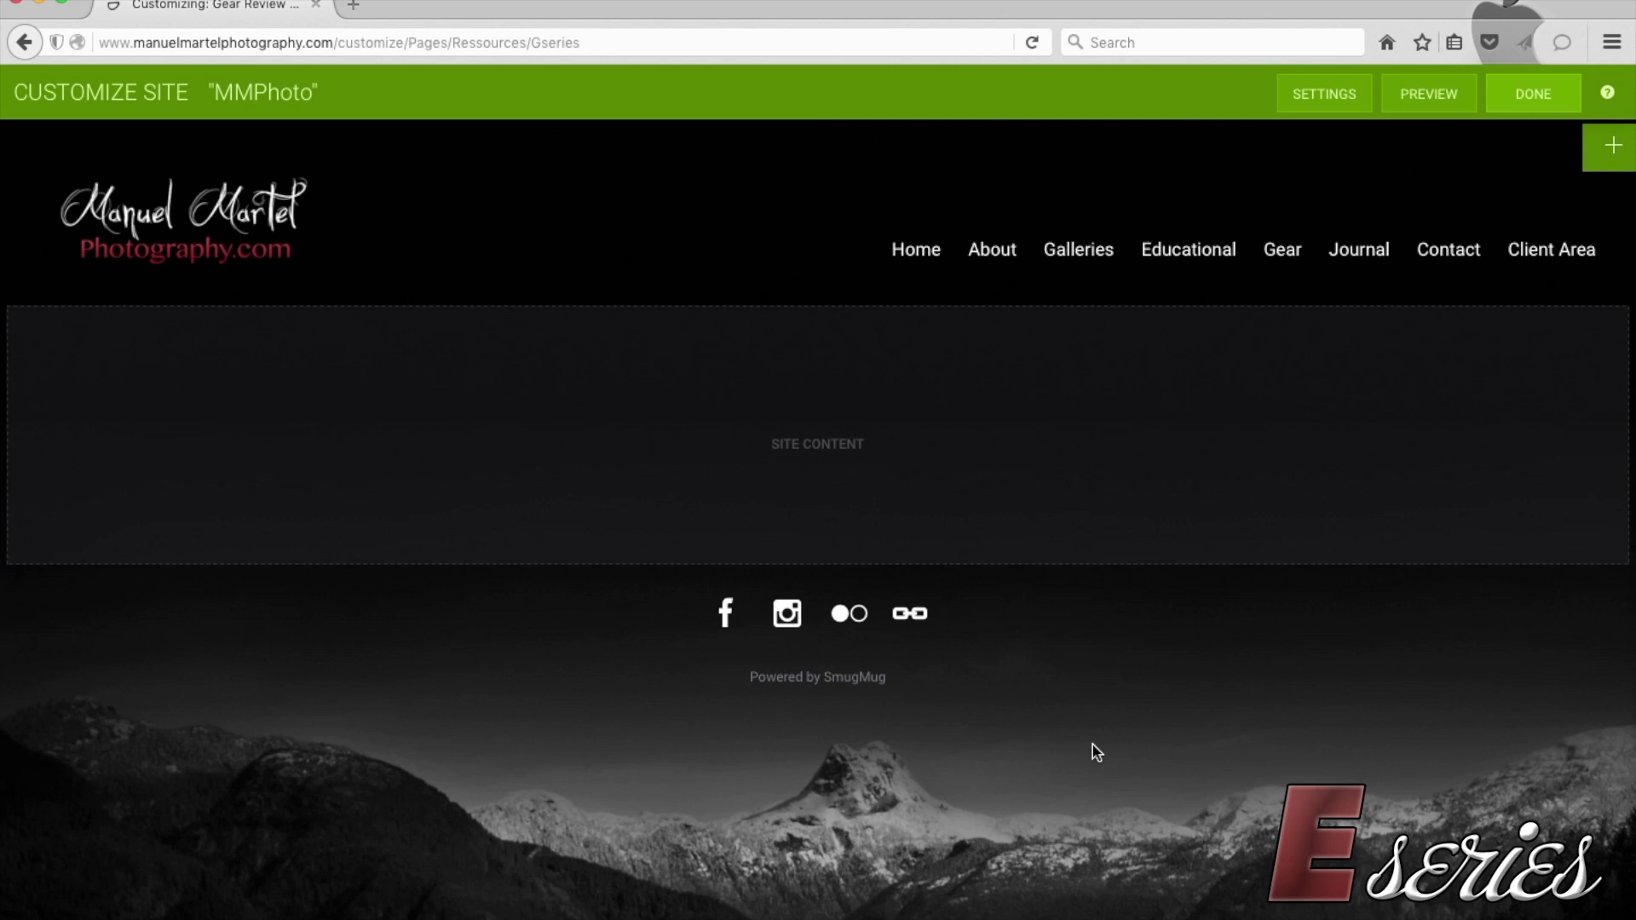
{"action": "left_click", "coordinate": [1619, 157]}
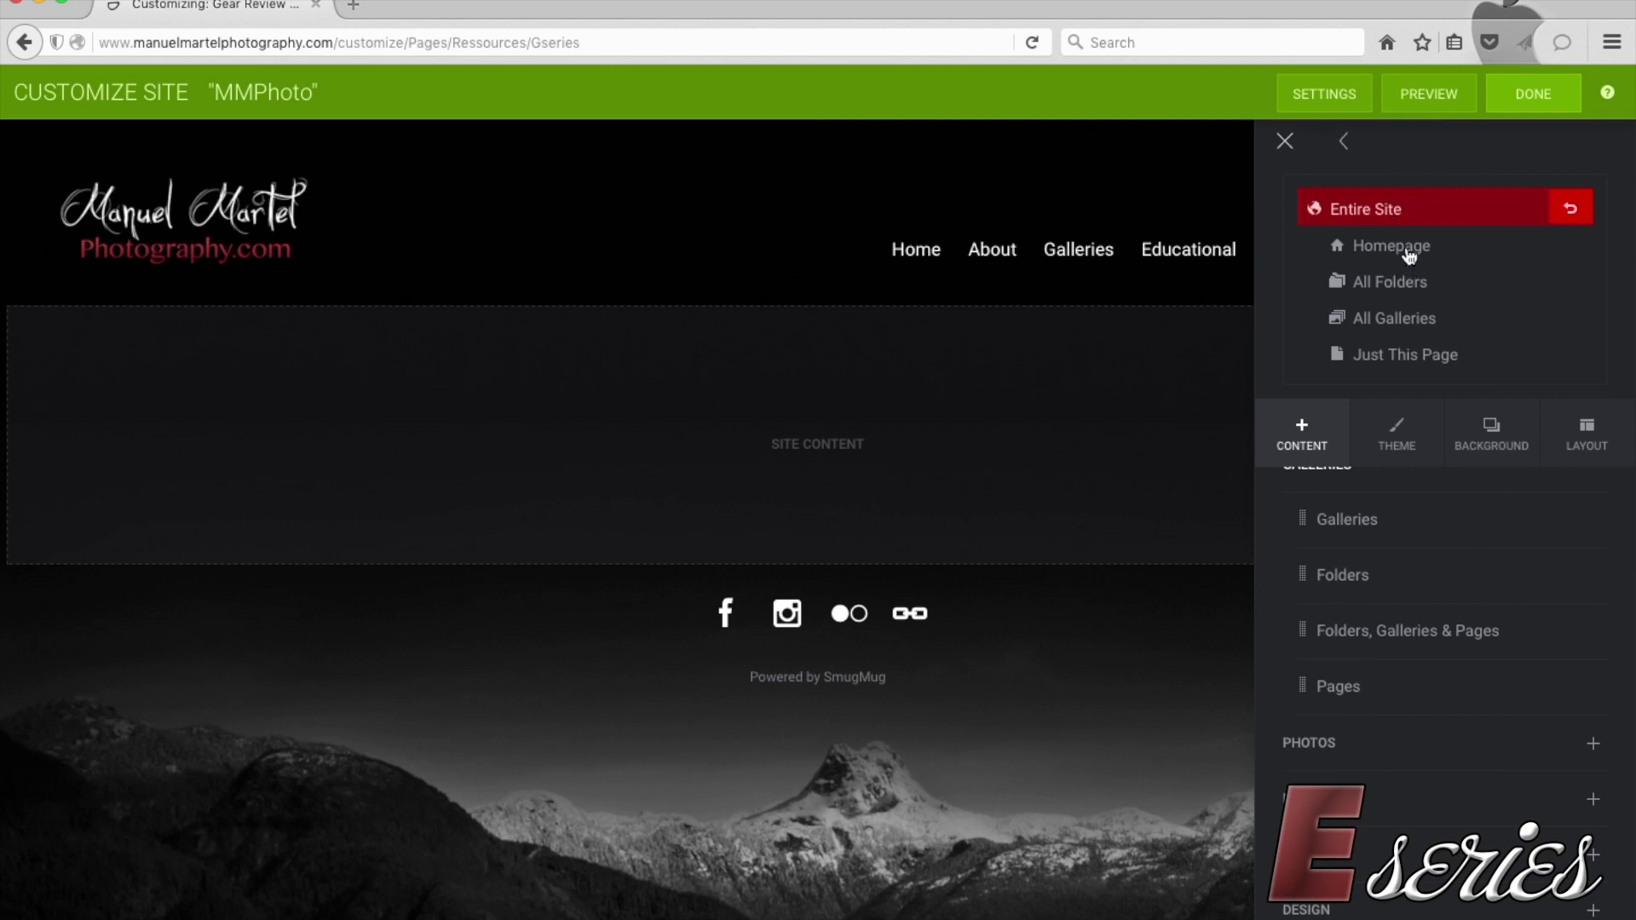
{"action": "left_click", "coordinate": [1394, 349]}
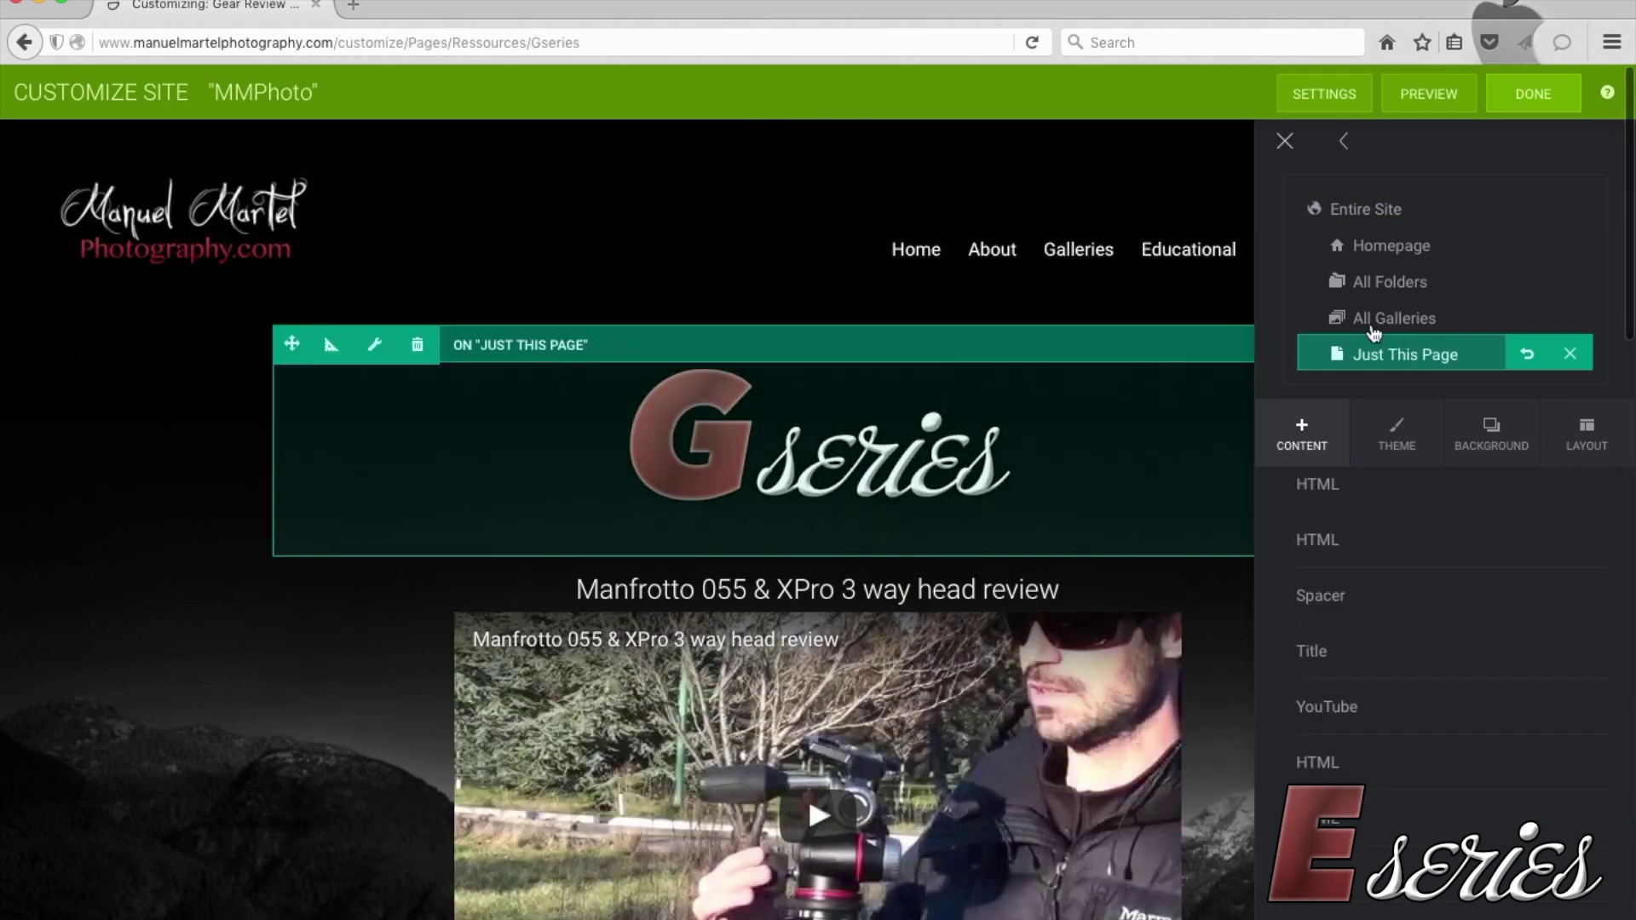
Step: Finish customizing the Gear Review series page and reopen its Content and Design customization
{"action": "left_click", "coordinate": [1552, 92]}
{"action": "left_click", "coordinate": [825, 575]}
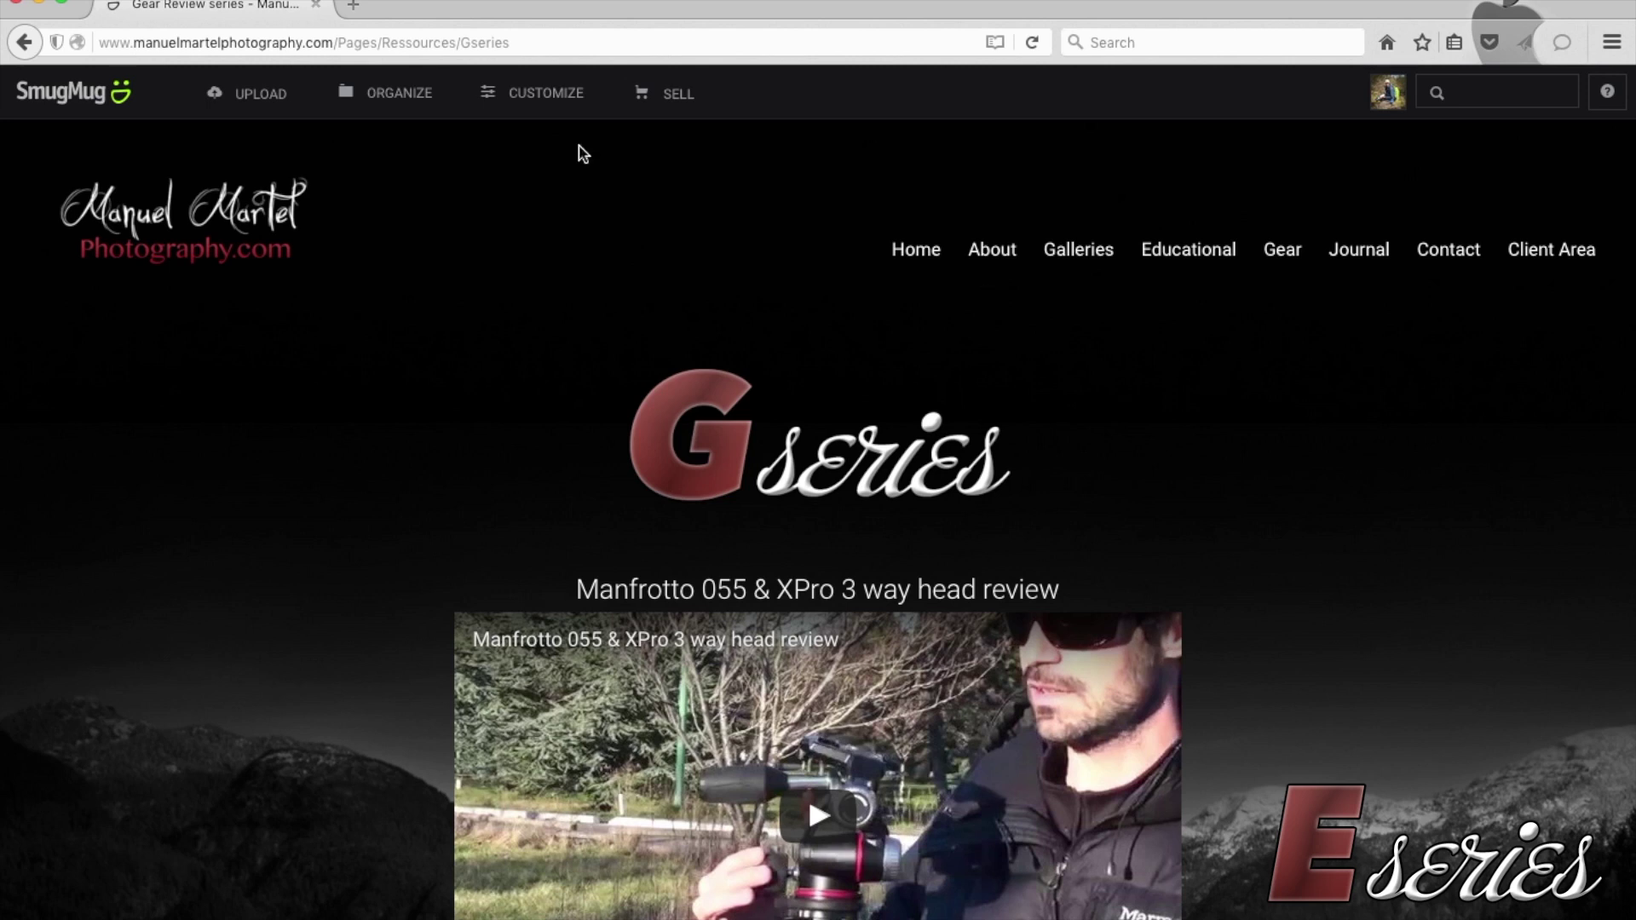
{"action": "left_click", "coordinate": [540, 96]}
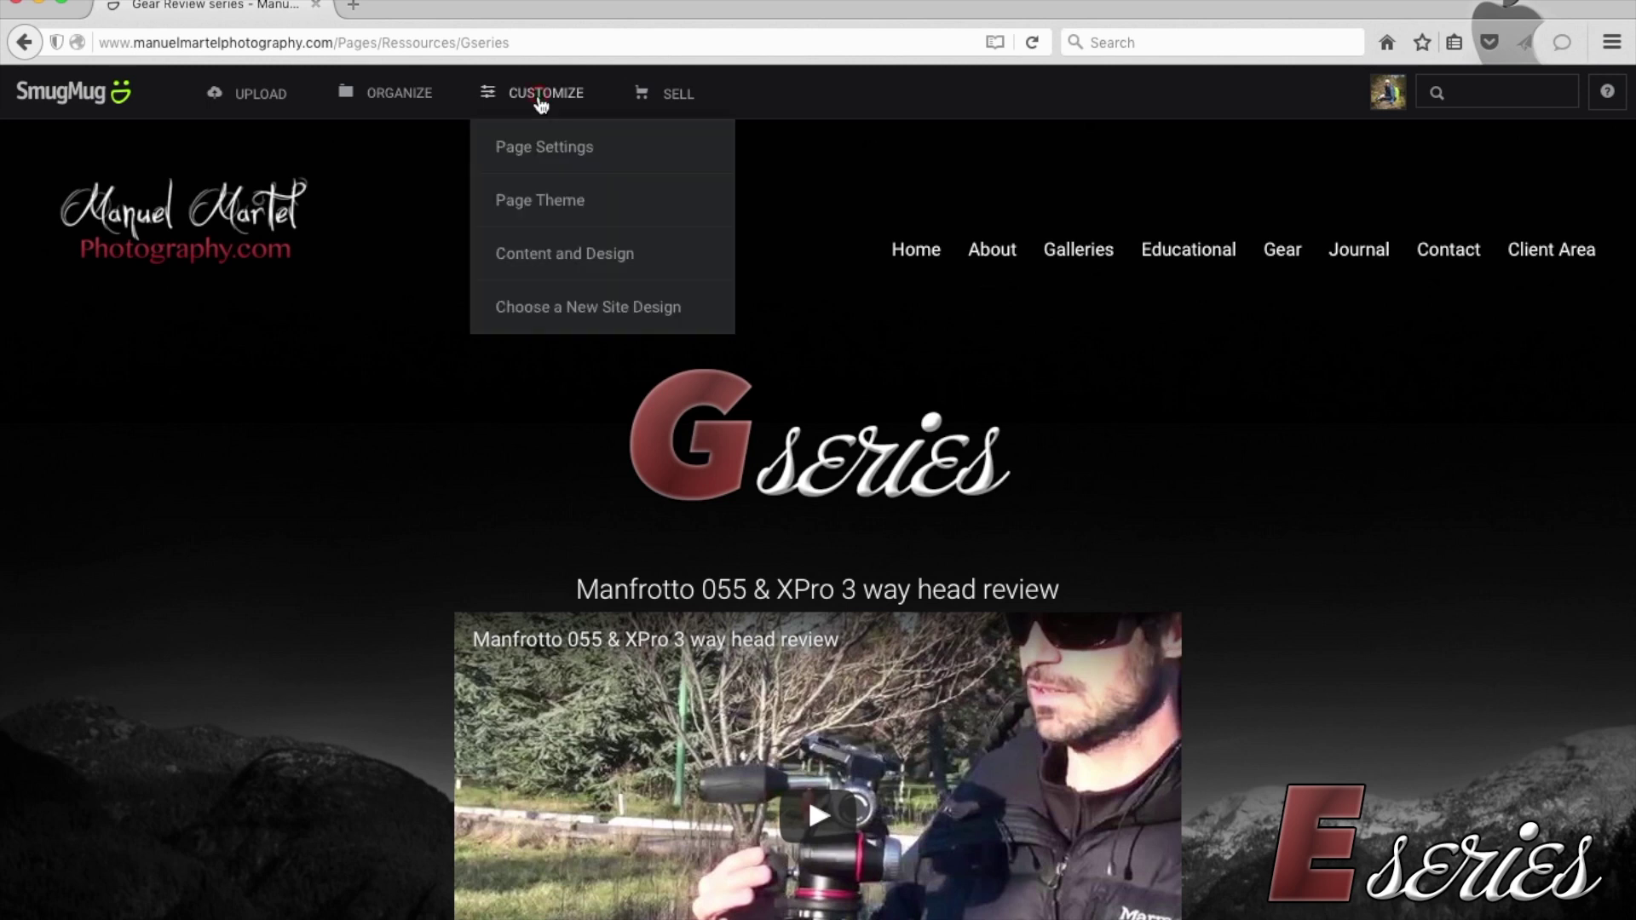
{"action": "left_click", "coordinate": [571, 256]}
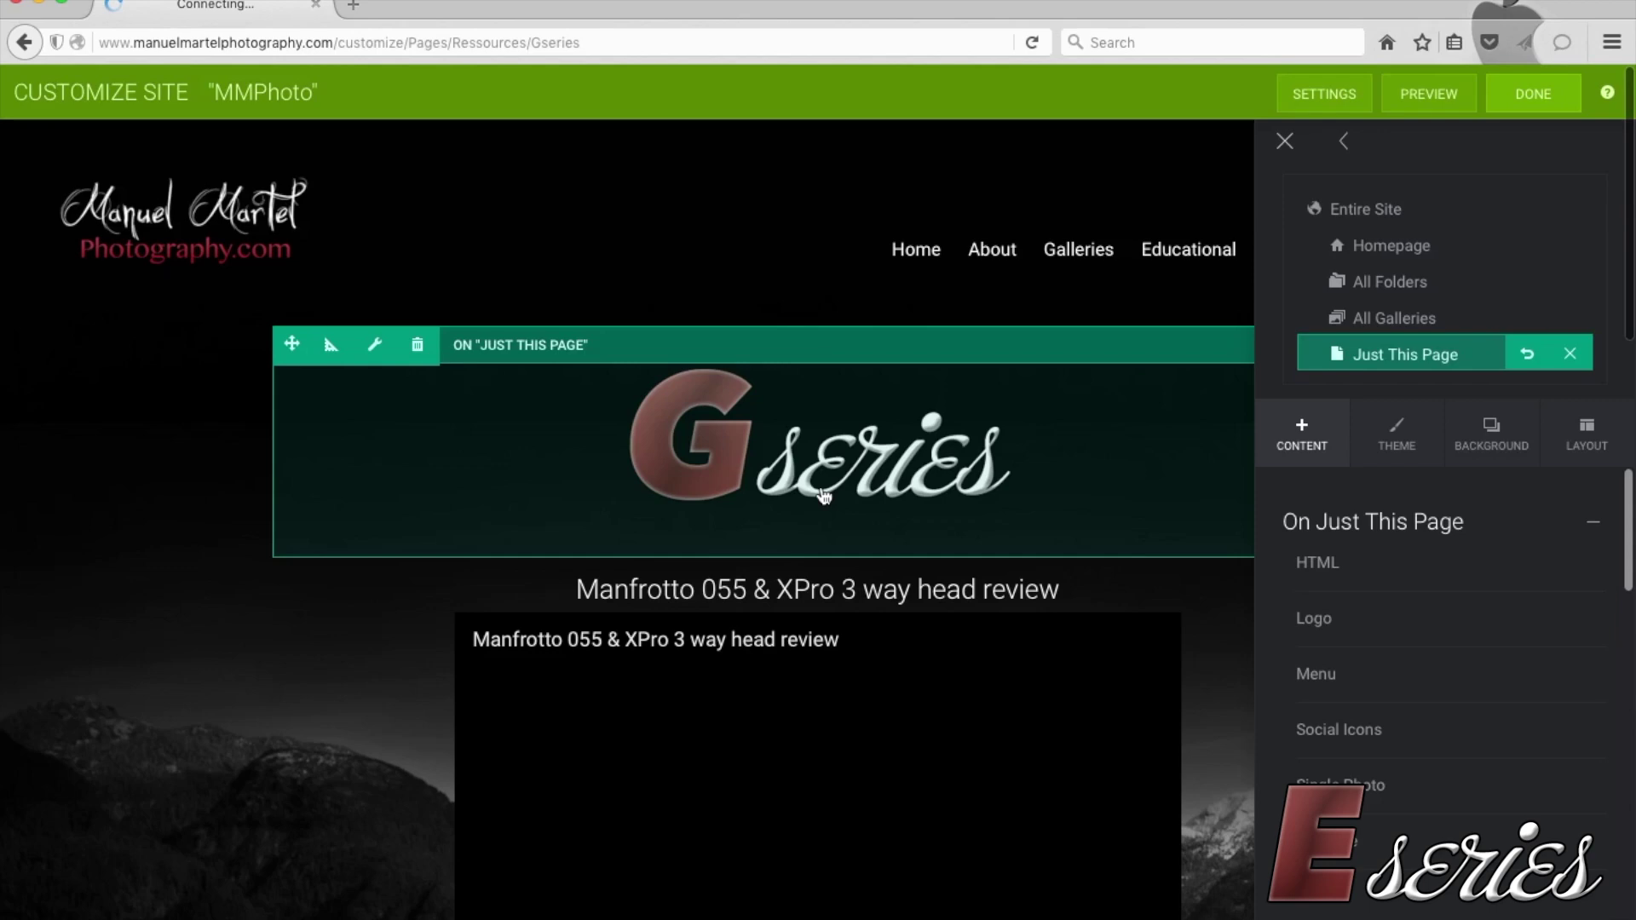
Step: Examine the text, size, alignment and color settings of the Macro Inverted Ring title block, leaving without saving
{"action": "scroll", "coordinate": [823, 497], "scroll_direction": "down", "scroll_amount": 6}
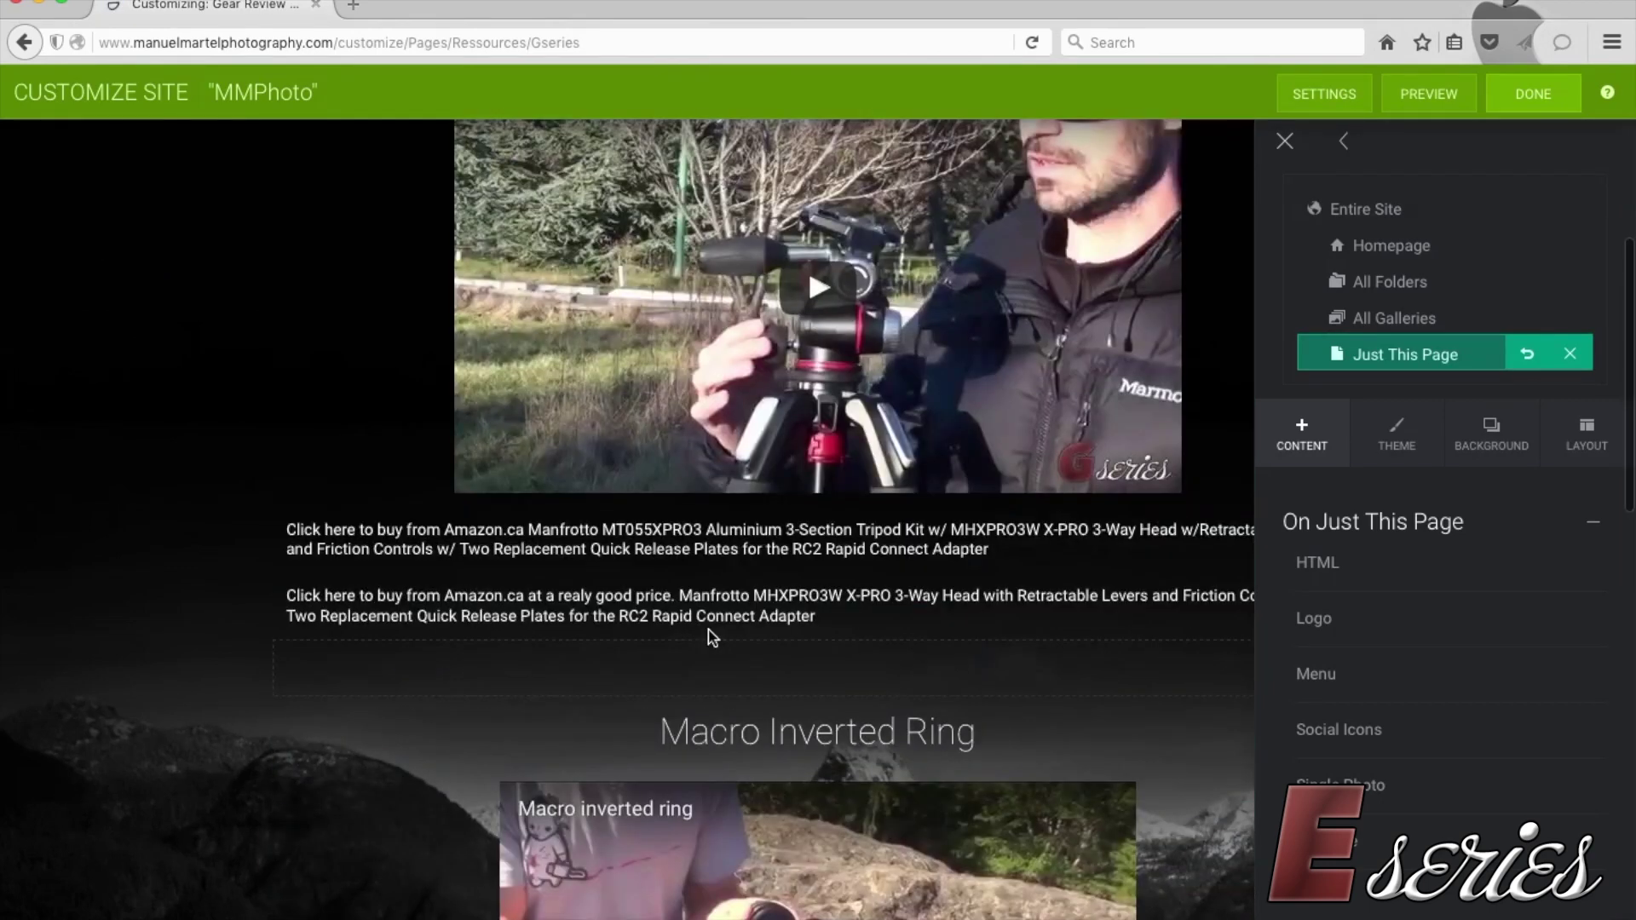
{"action": "scroll", "coordinate": [712, 638], "scroll_direction": "down", "scroll_amount": 5}
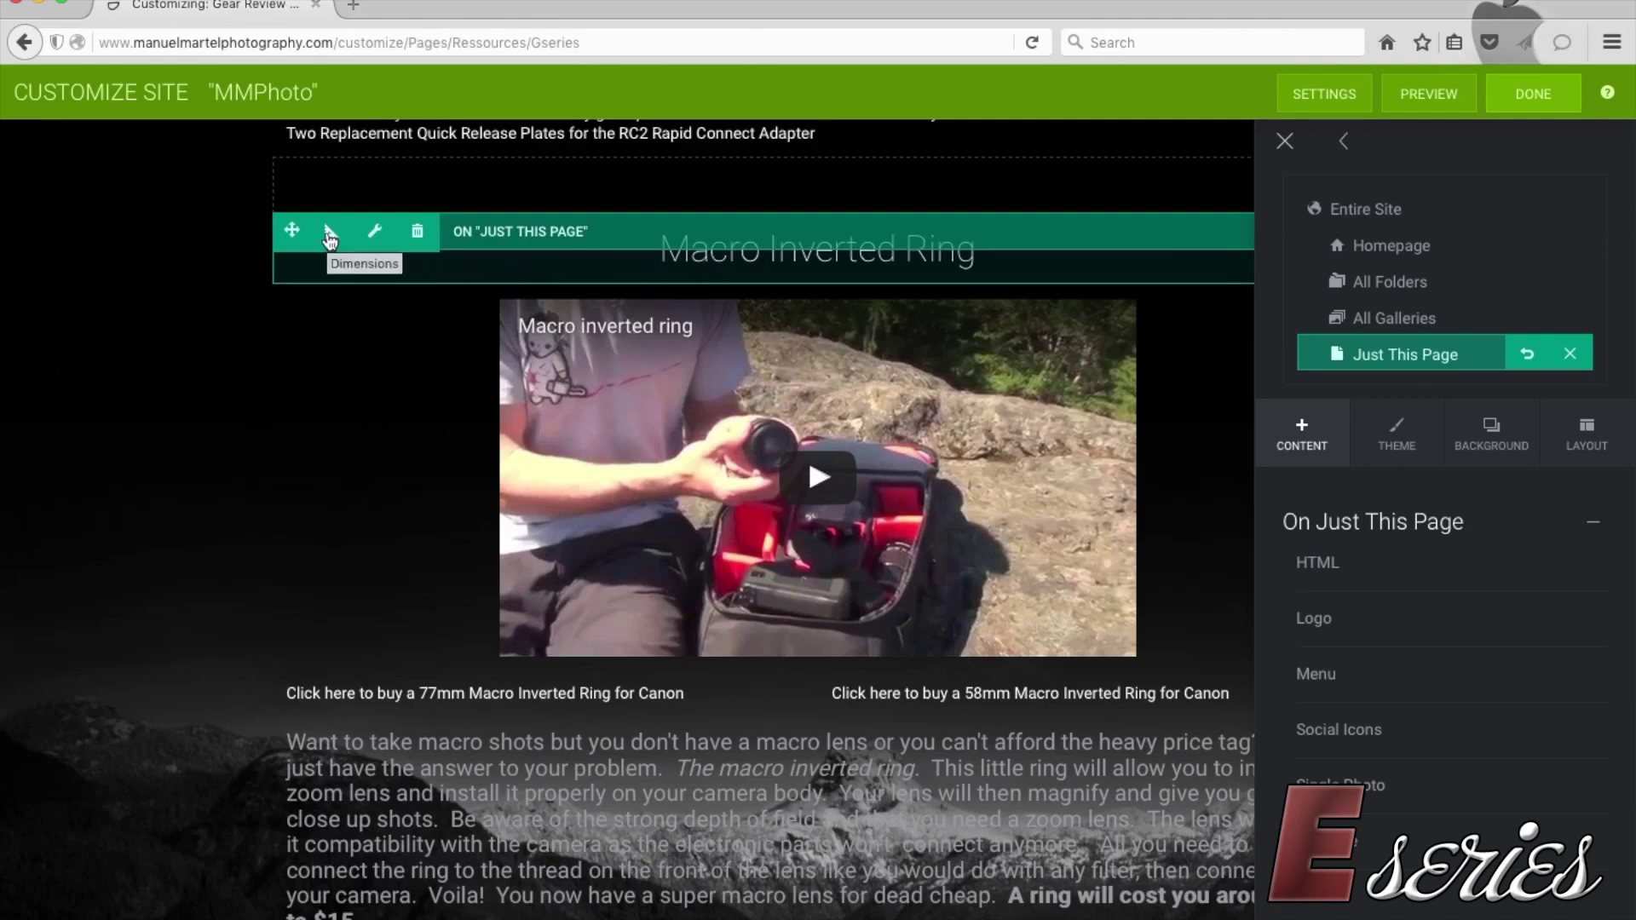
{"action": "left_click", "coordinate": [376, 235]}
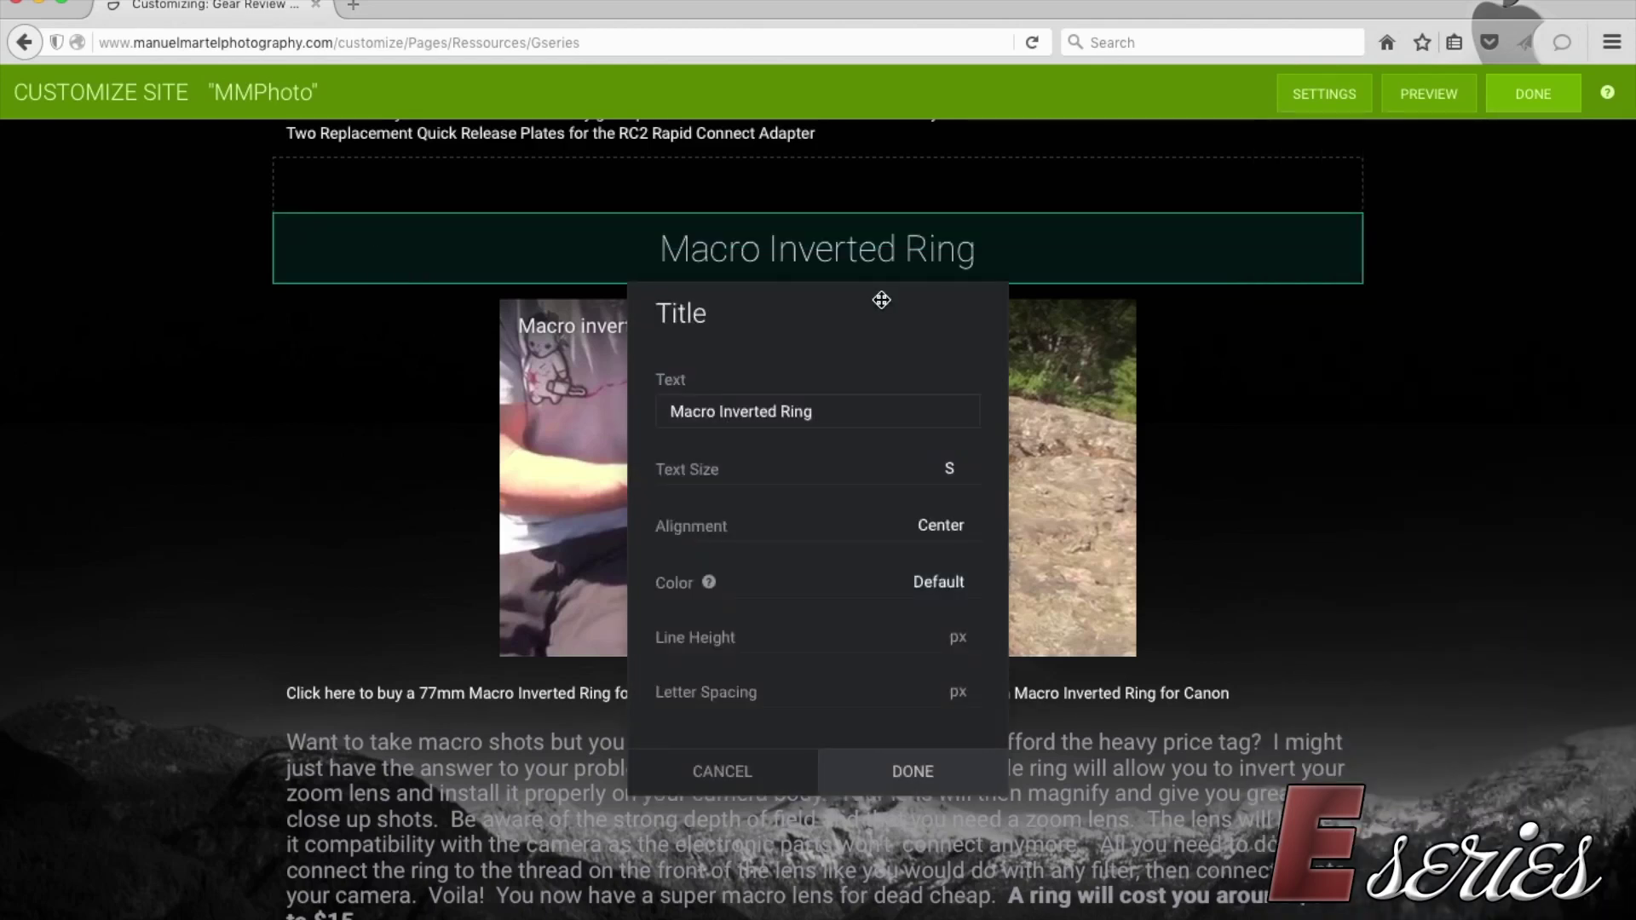
{"action": "left_click", "coordinate": [830, 403]}
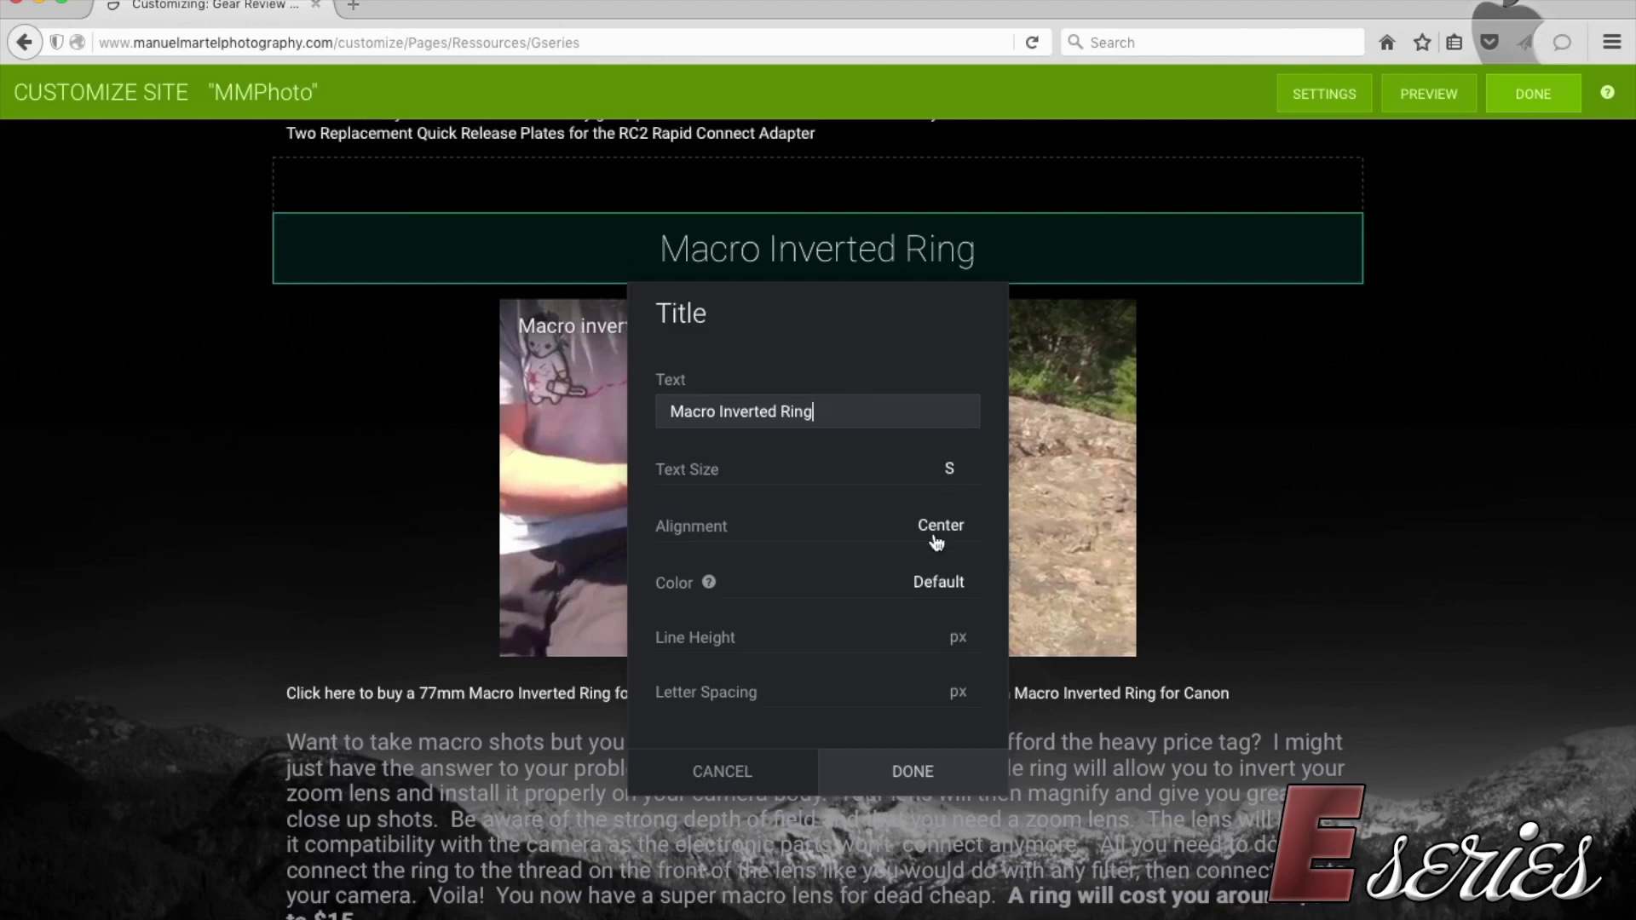
{"action": "left_click", "coordinate": [734, 793]}
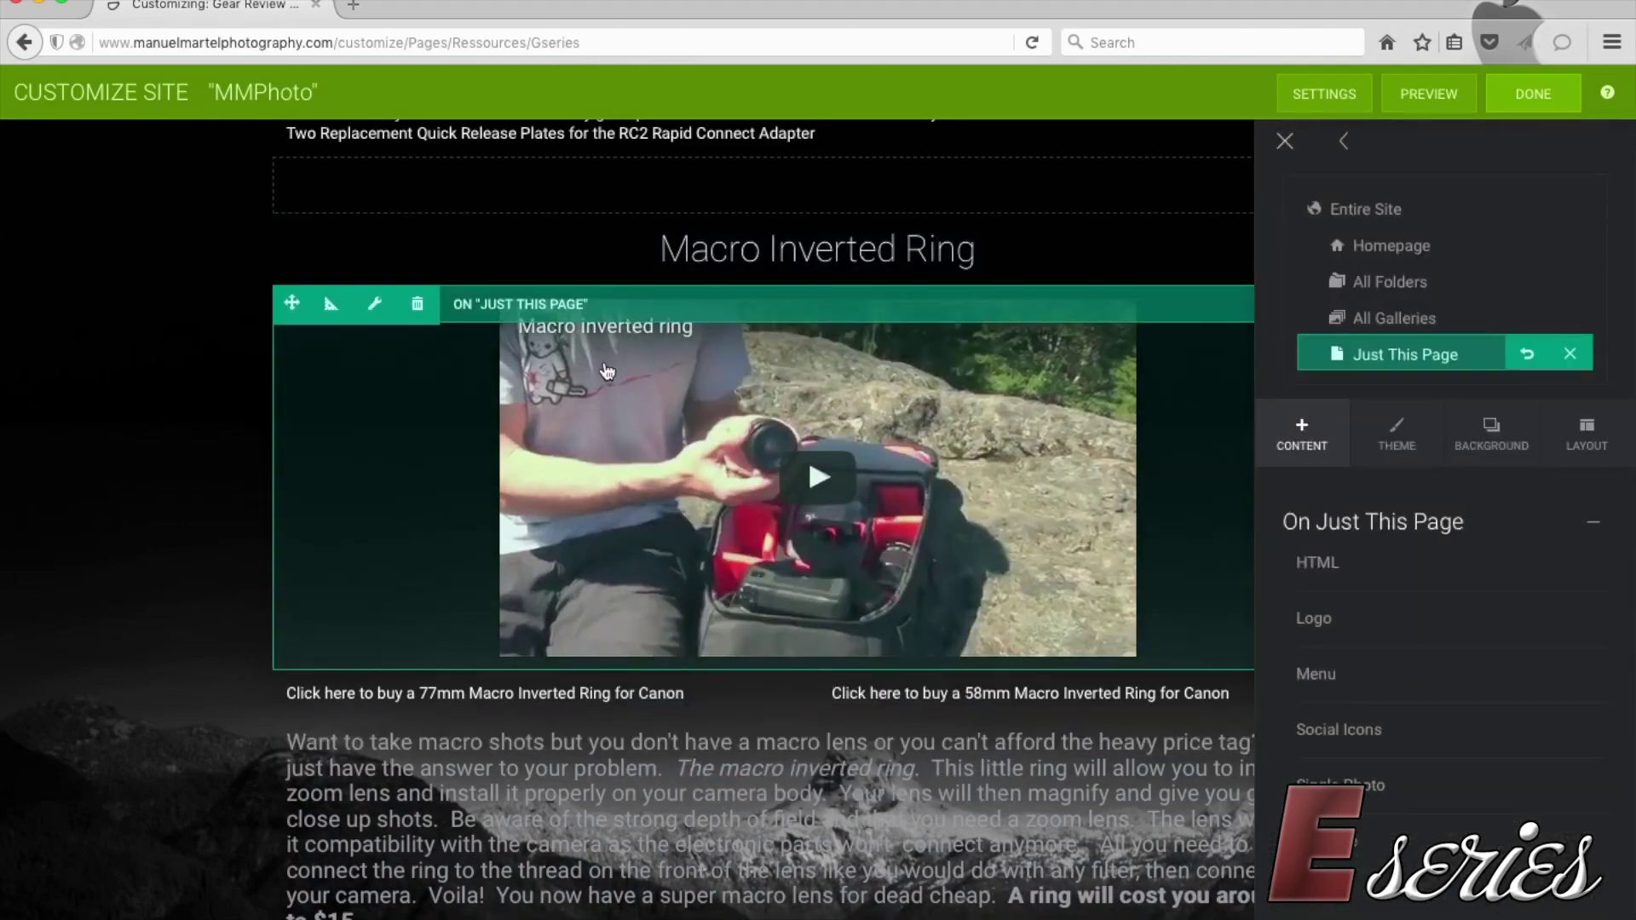
Step: Examine the settings of the Macro Inverted Ring YouTube block and the text block beneath it, cancelling both
{"action": "left_click", "coordinate": [375, 305]}
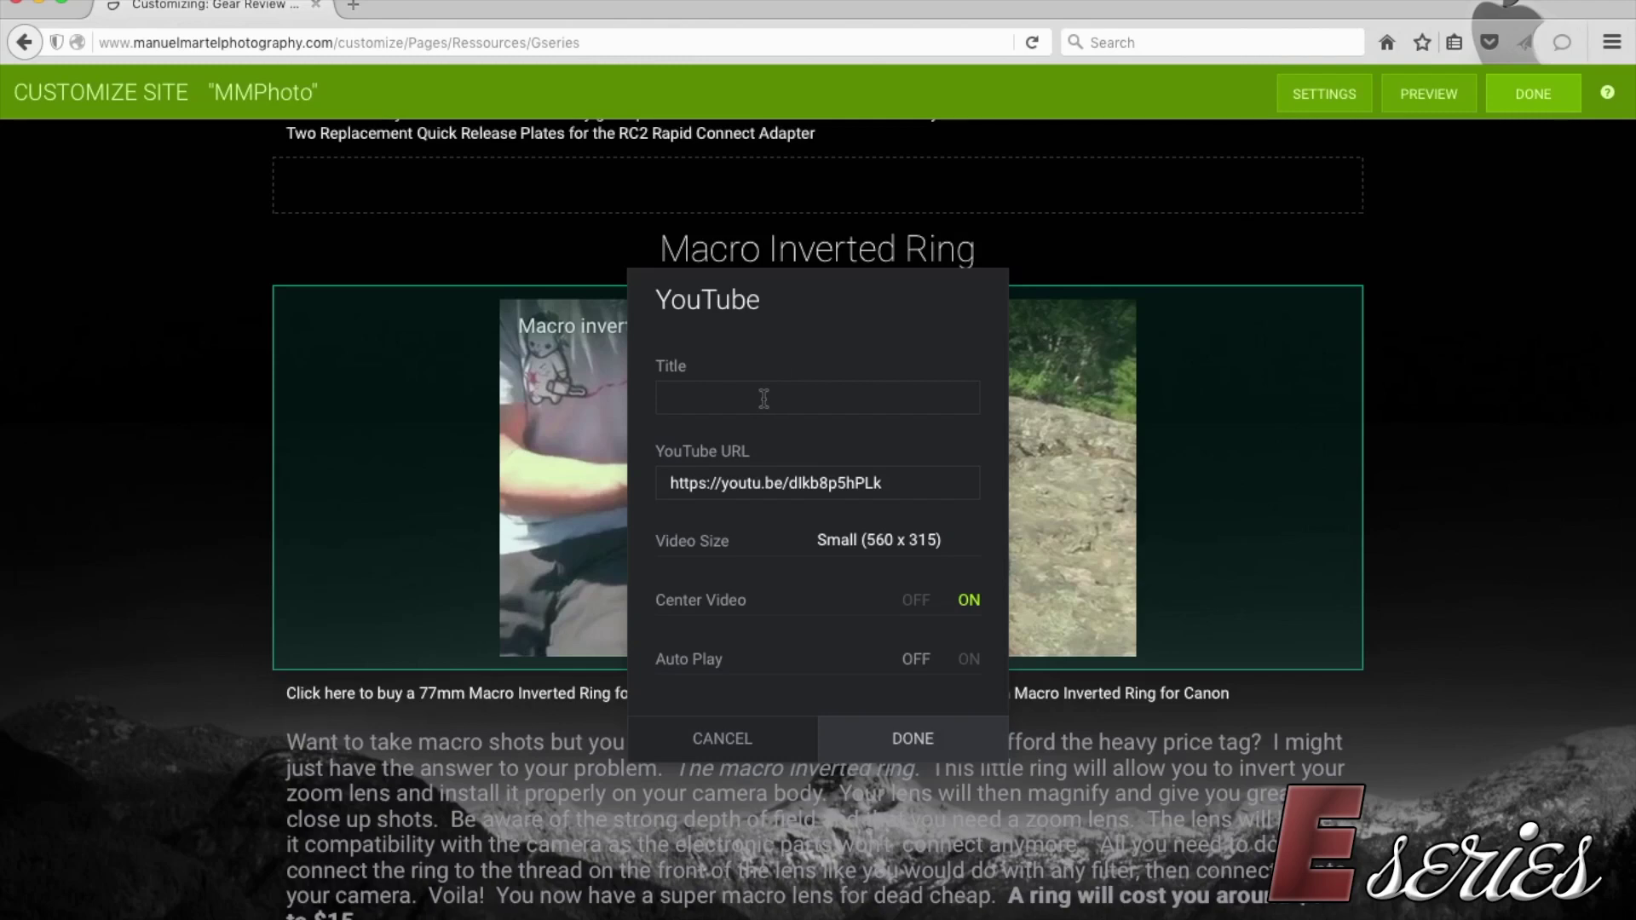
{"action": "left_click", "coordinate": [707, 743]}
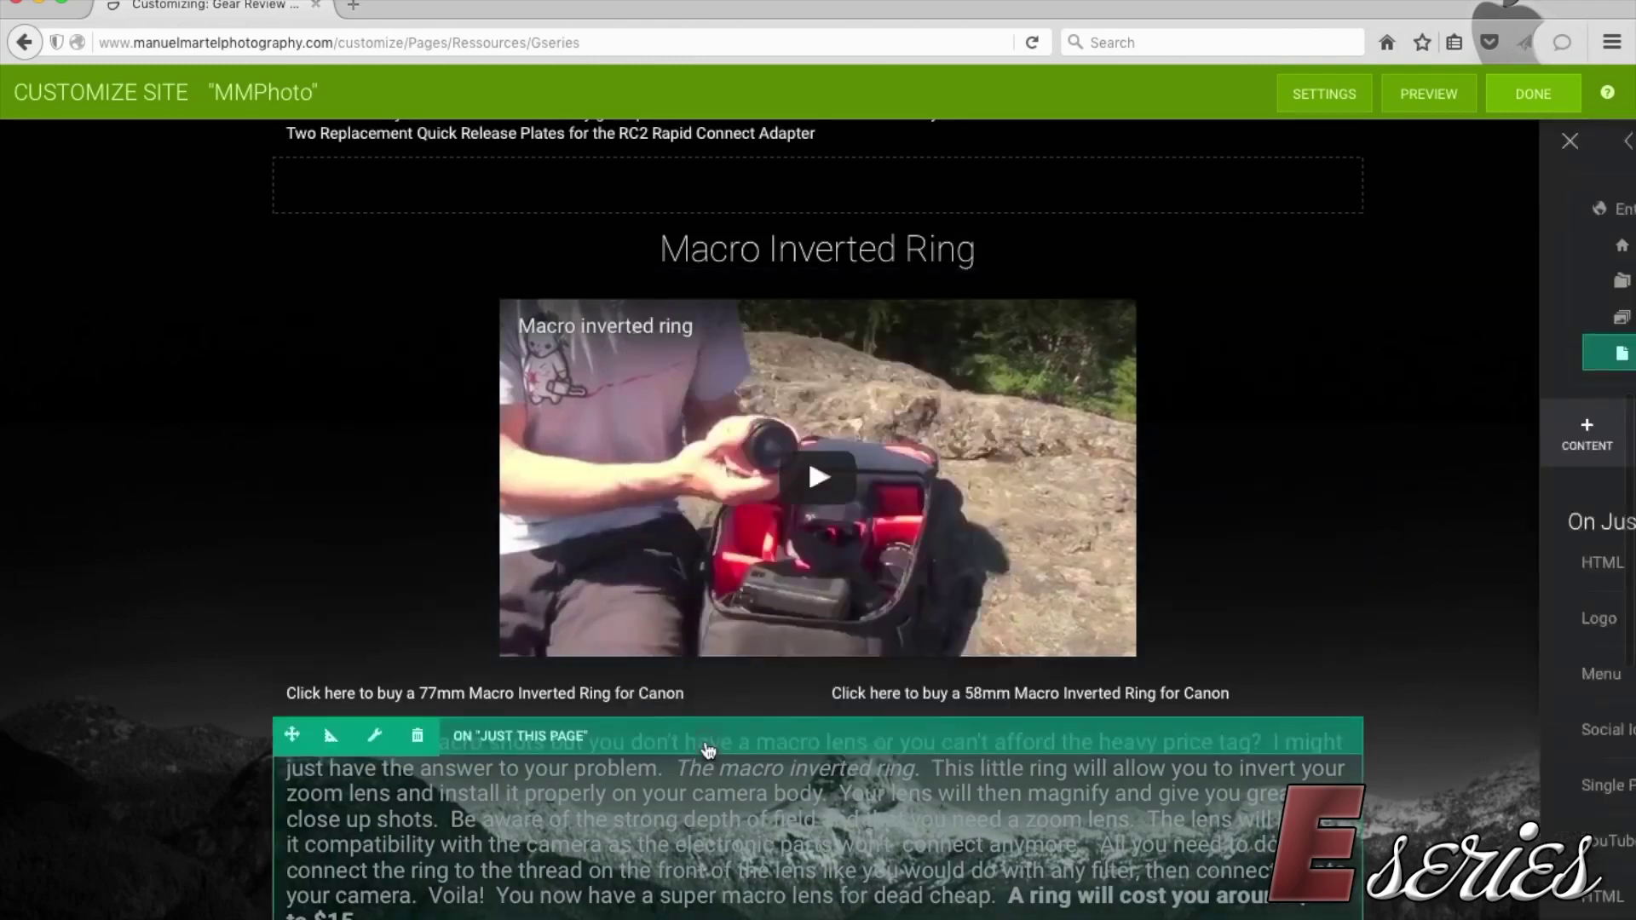
{"action": "left_click", "coordinate": [378, 739]}
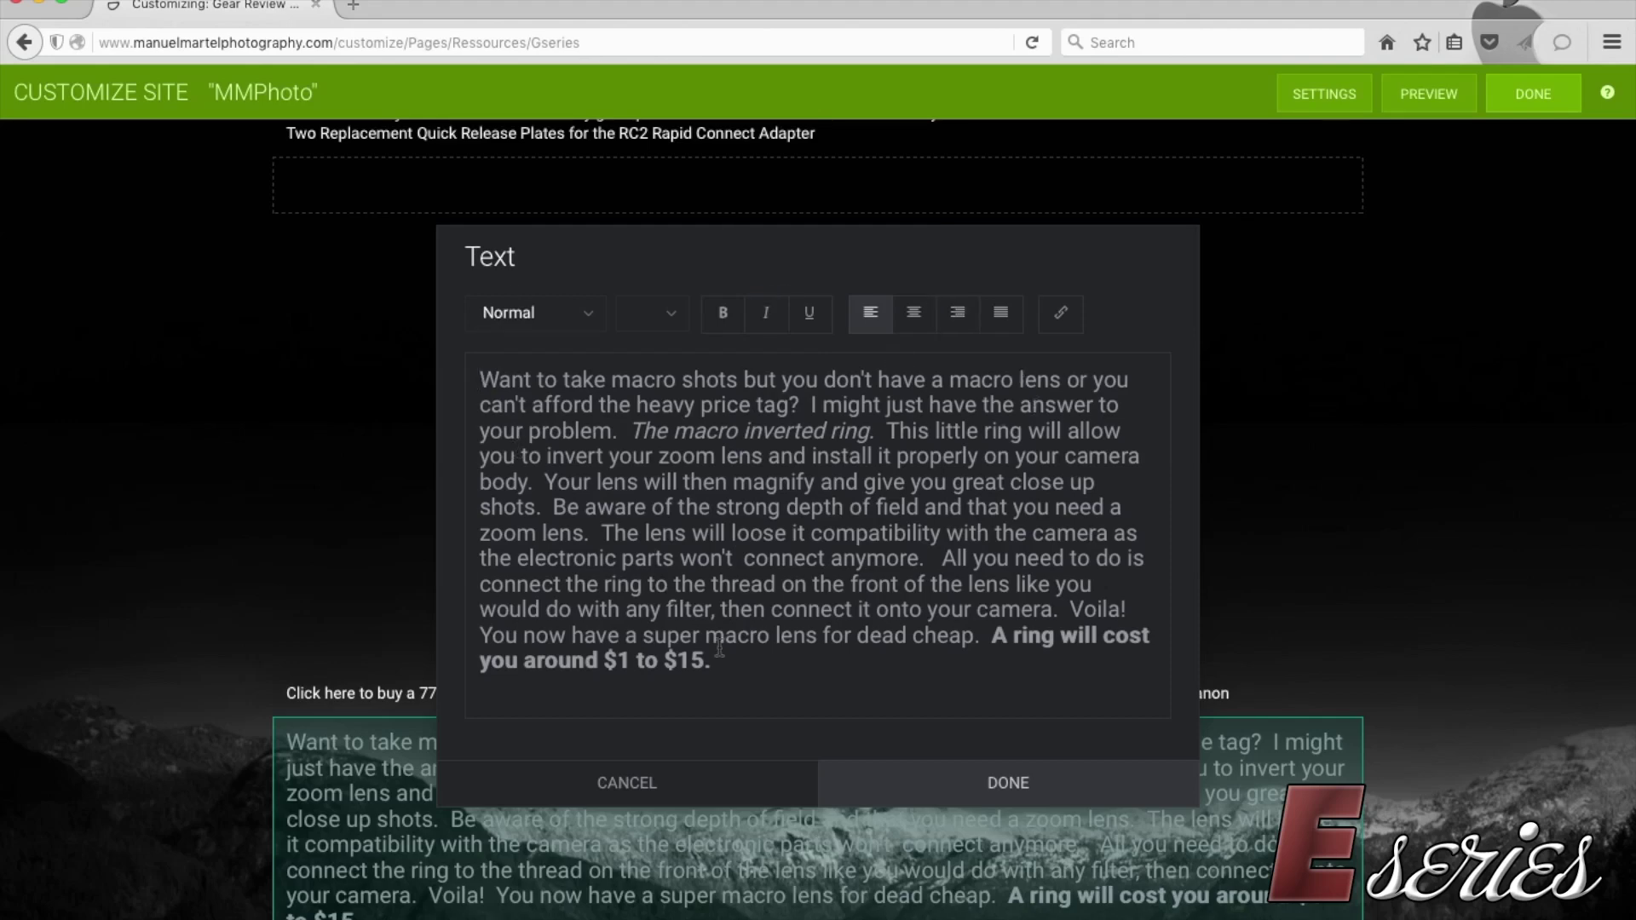
{"action": "left_click", "coordinate": [628, 785]}
Step: Open the Dimensions settings of the Macro Inverted Ring title block and move the dialog clear of the title
{"action": "scroll", "coordinate": [652, 792], "scroll_direction": "down", "scroll_amount": 5}
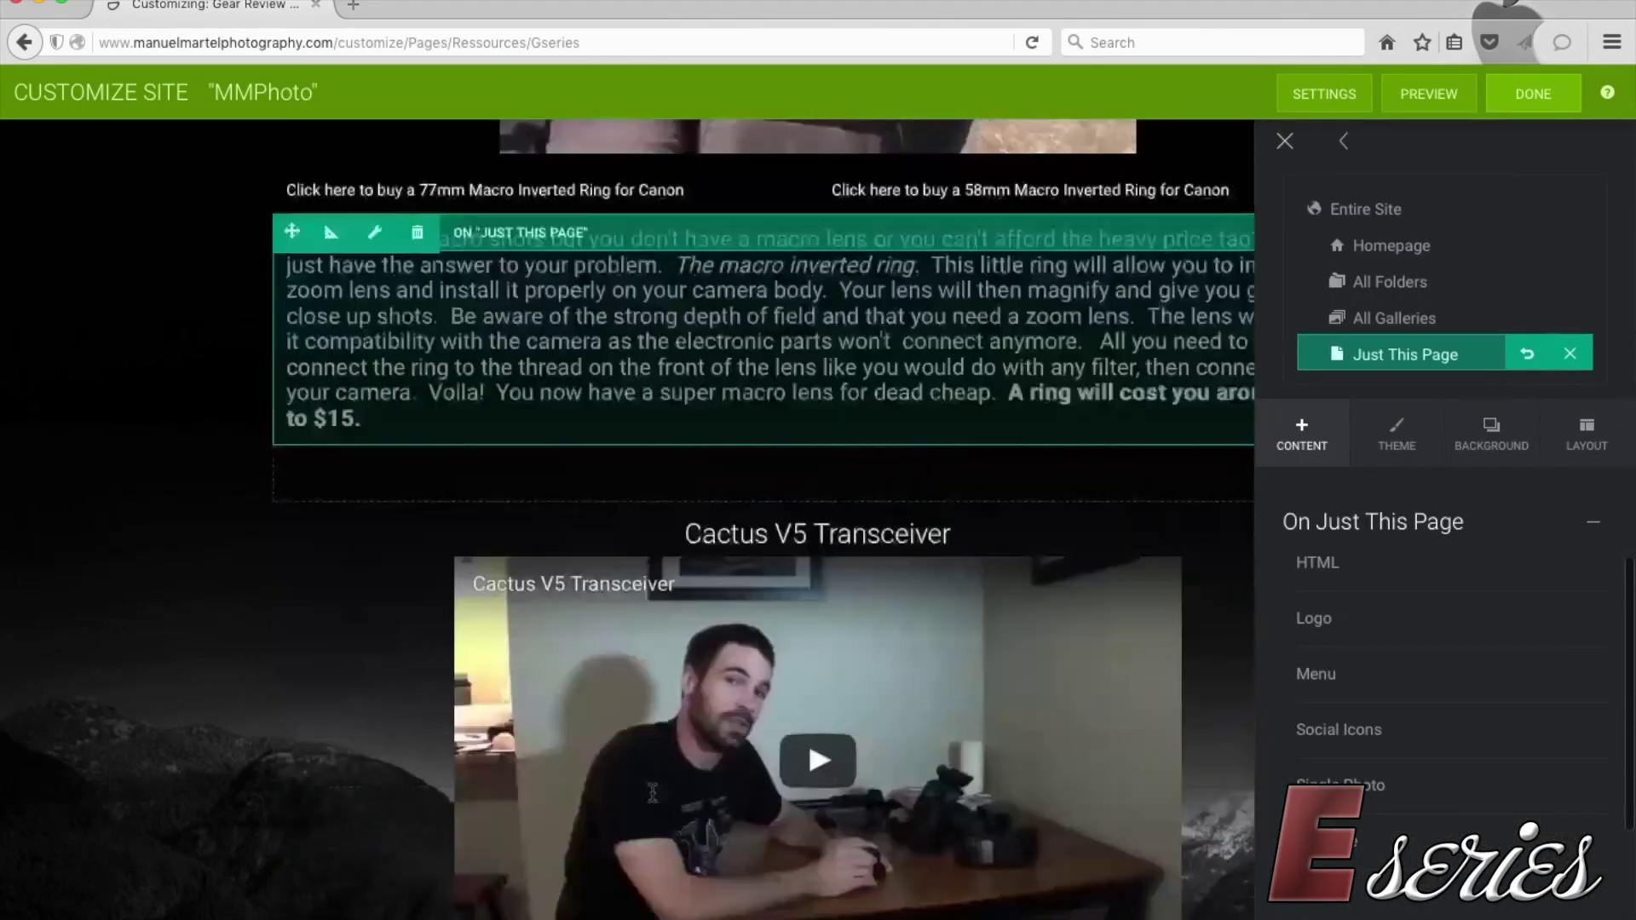
{"action": "scroll", "coordinate": [183, 569], "scroll_direction": "up", "scroll_amount": 1}
{"action": "scroll", "coordinate": [182, 569], "scroll_direction": "up", "scroll_amount": 9}
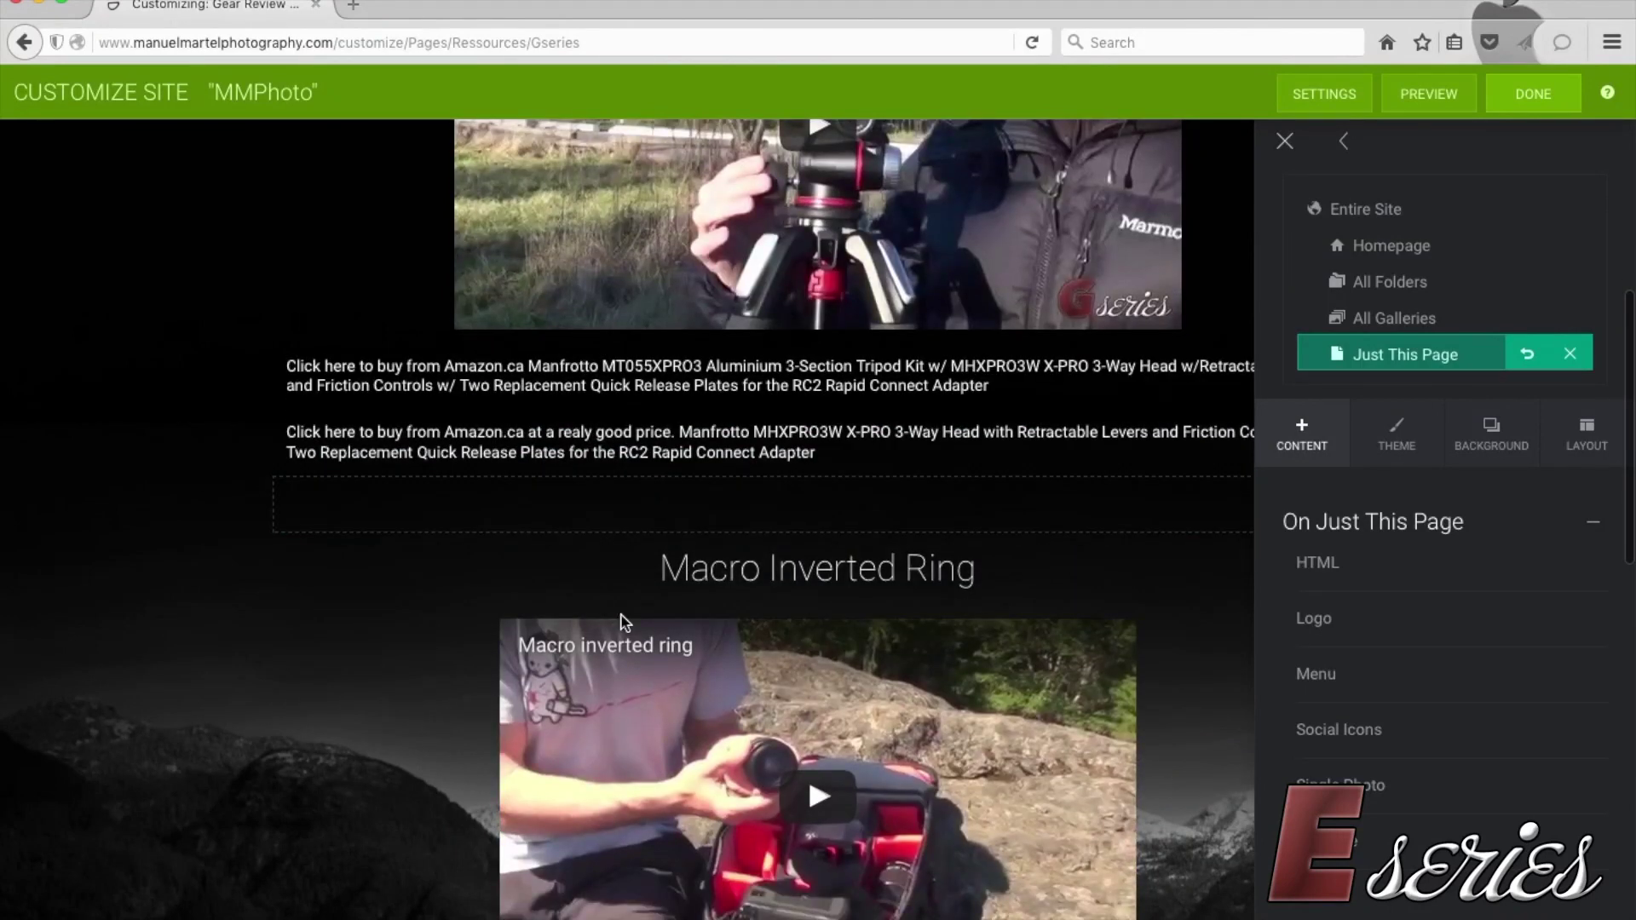
{"action": "scroll", "coordinate": [625, 622], "scroll_direction": "up", "scroll_amount": 1}
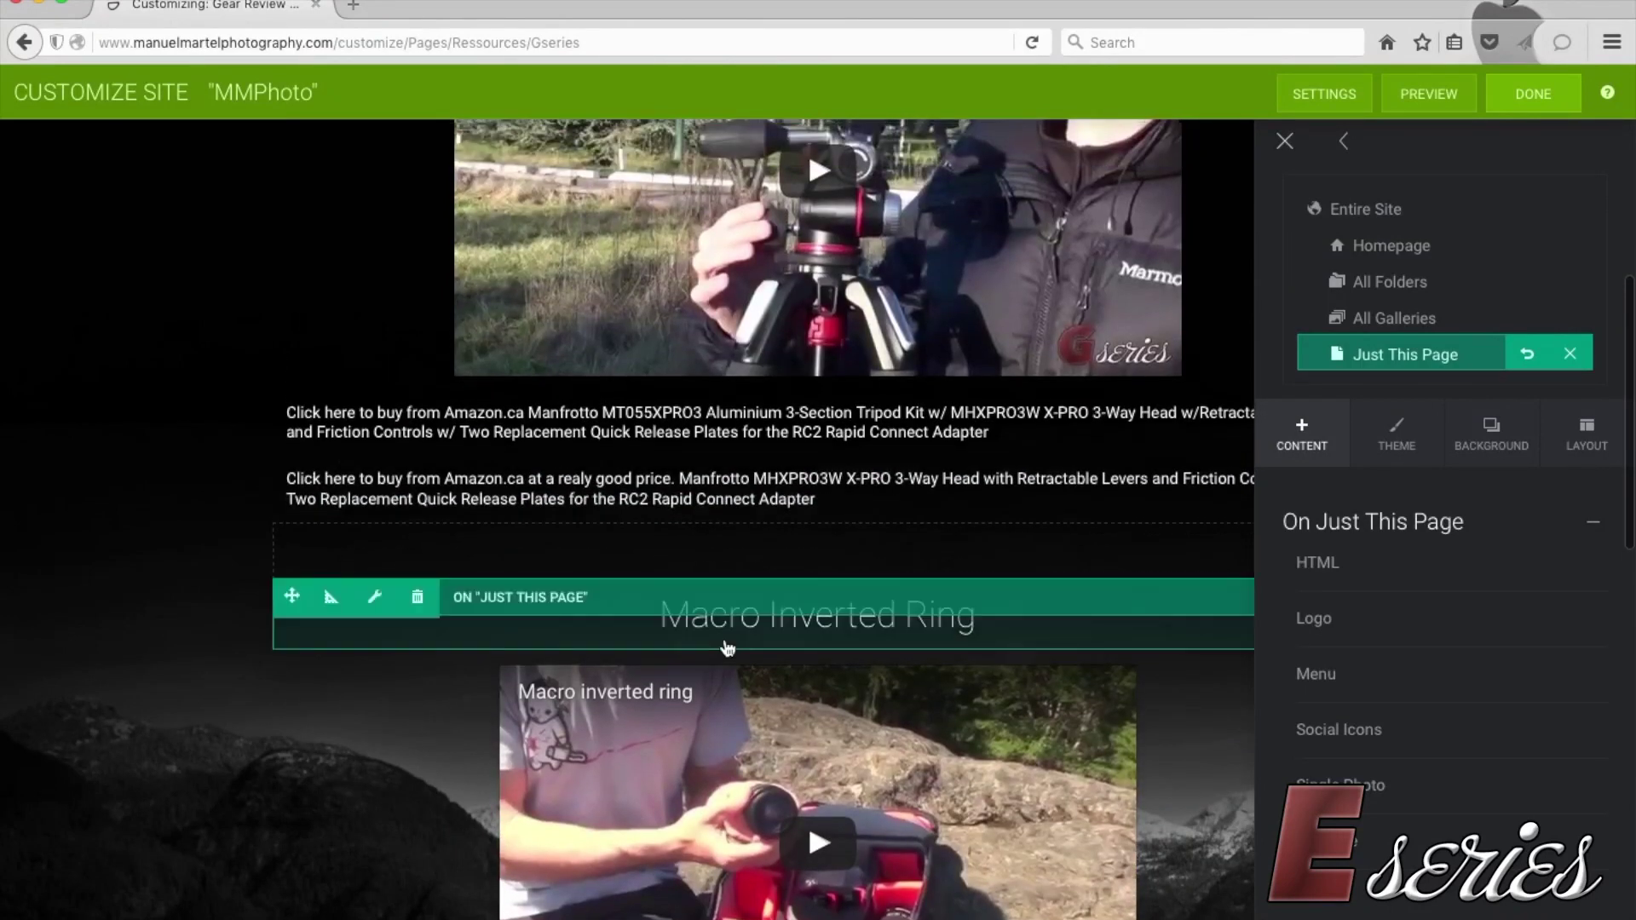
{"action": "left_click", "coordinate": [333, 600]}
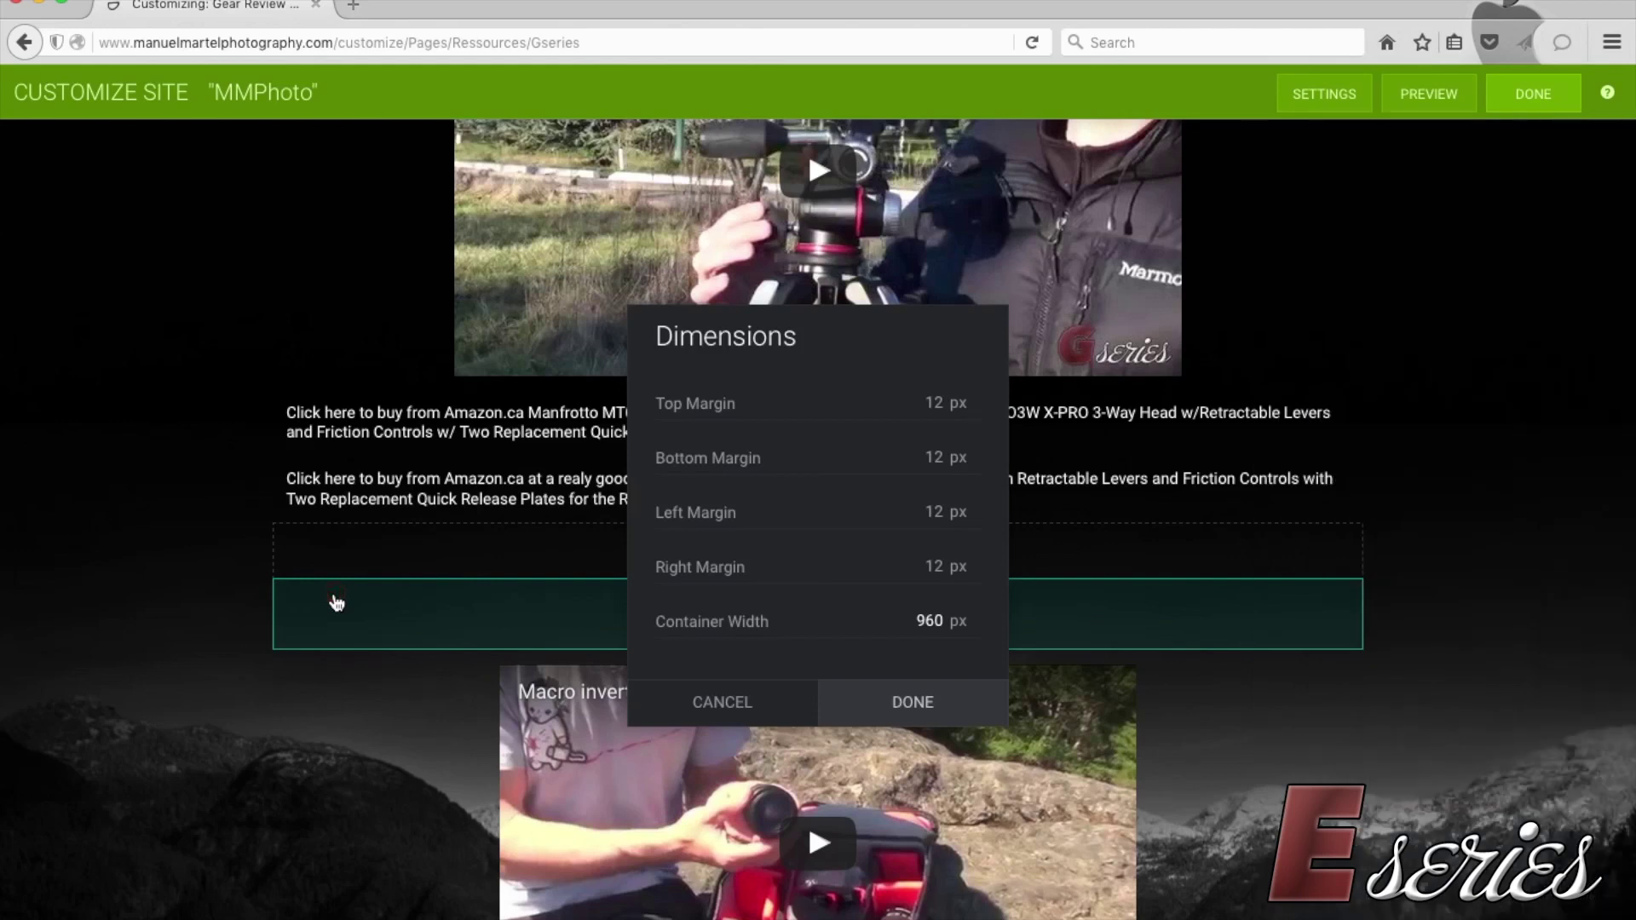
{"action": "left_click_drag", "start_coordinate": [825, 331], "coordinate": [274, 291]}
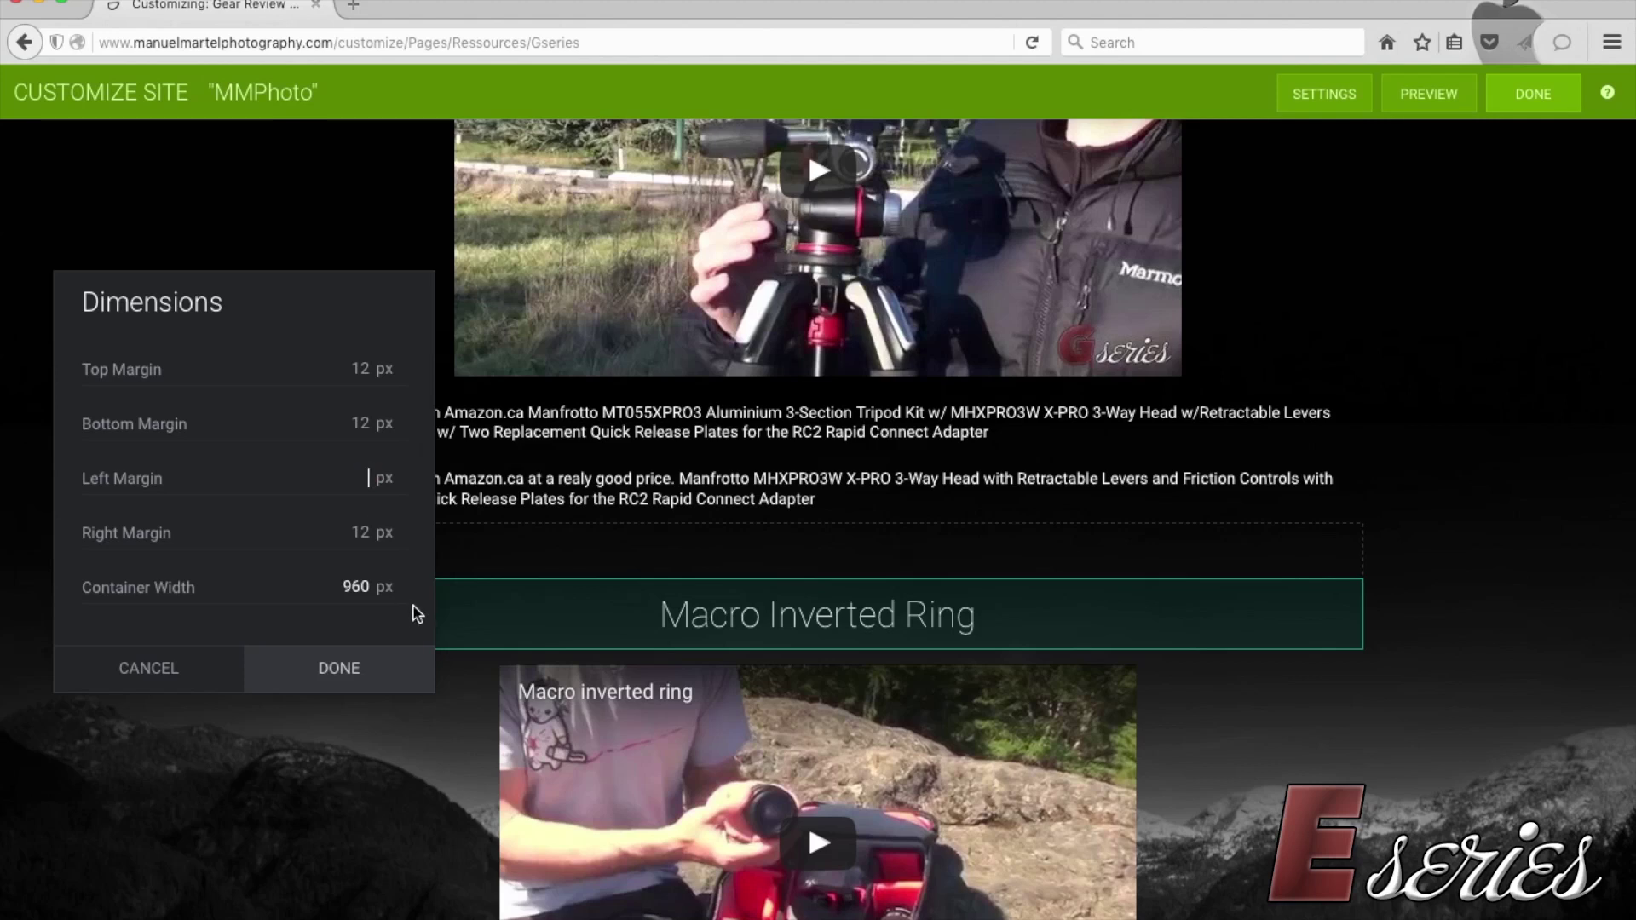
Step: Try left margins of 6, -18 and -33 px on the Macro Inverted Ring title block
{"action": "type", "text": "12"}
{"action": "key", "text": "BackSpace"}
{"action": "key", "text": "BackSpace"}
{"action": "type", "text": "6"}
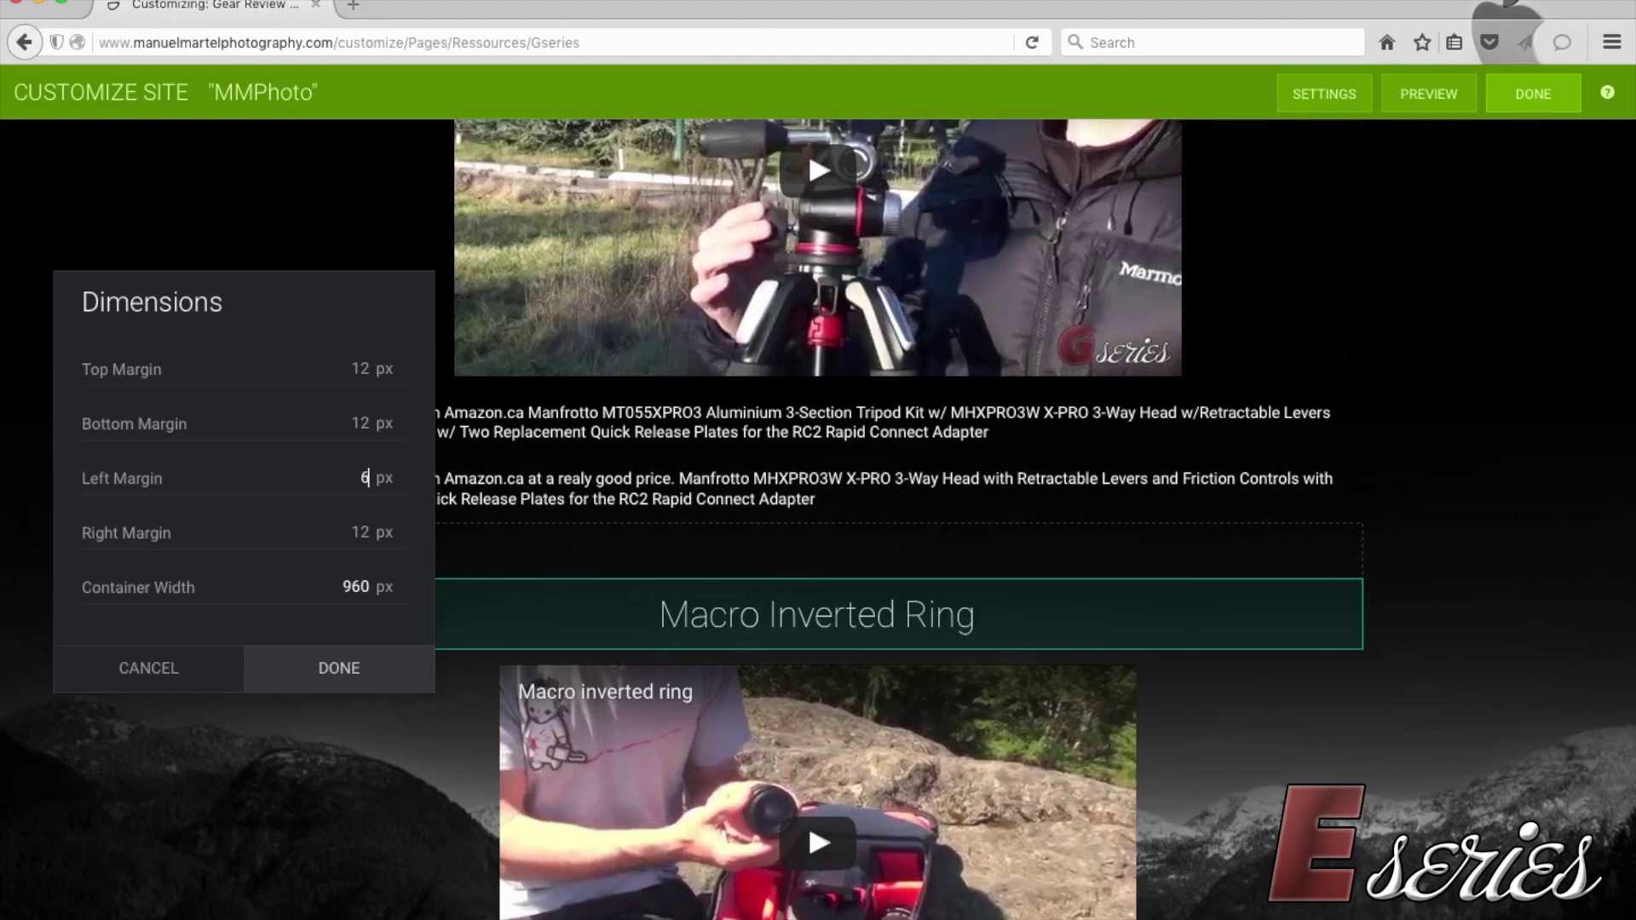
{"action": "key", "text": "Down"}
{"action": "key", "text": "Down"}
{"action": "key", "text": "BackSpace"}
{"action": "key", "text": "BackSpace"}
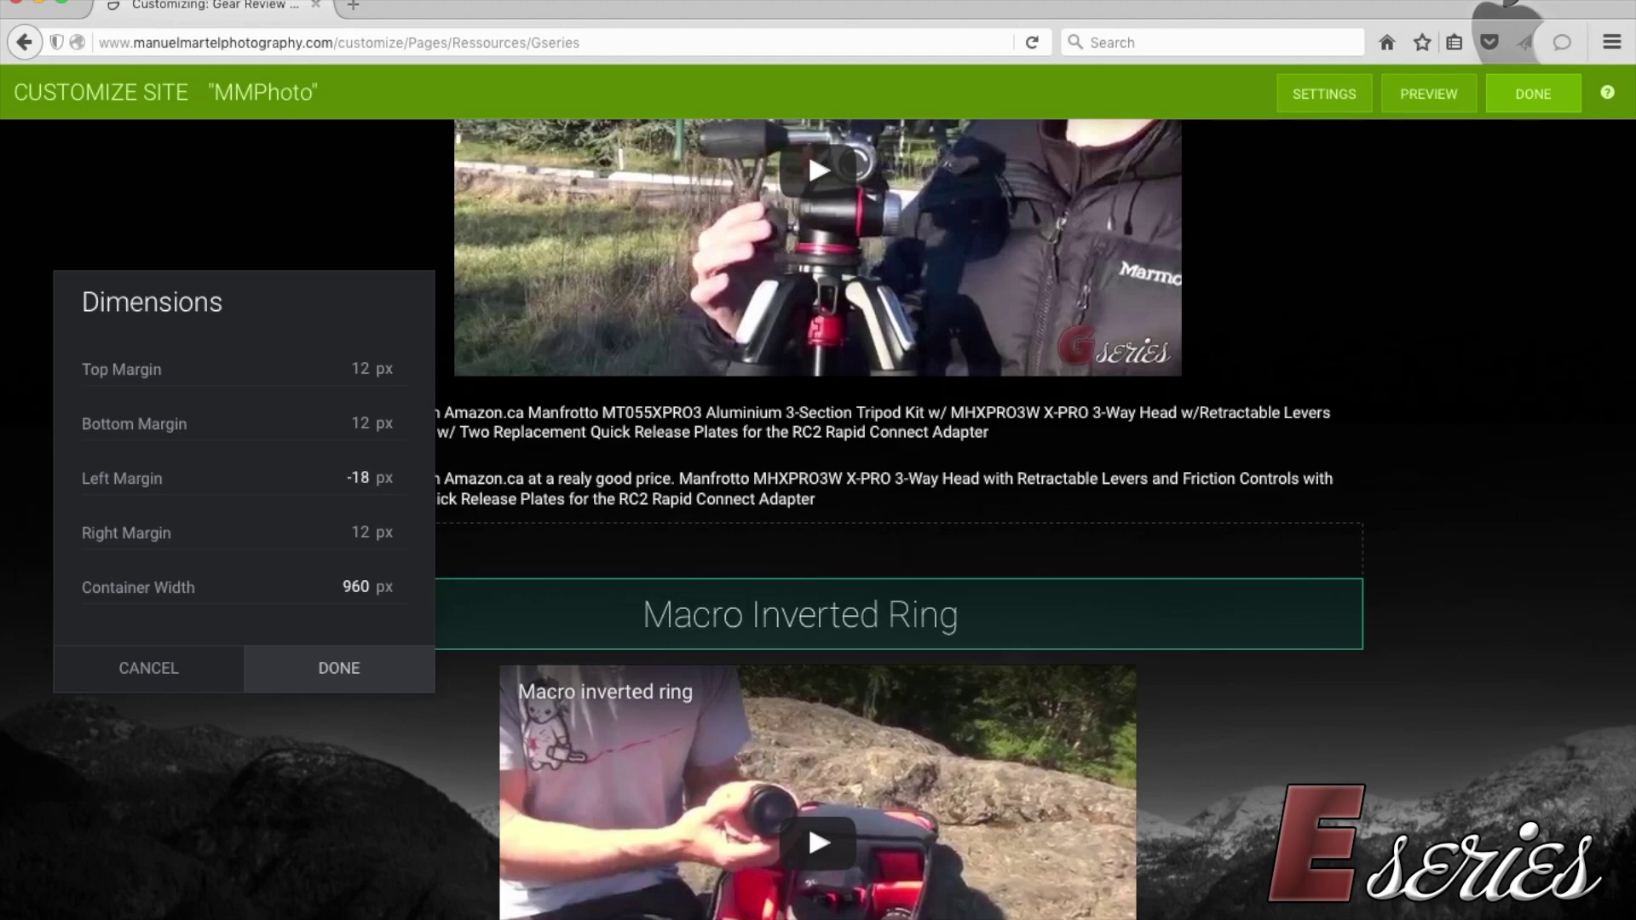
{"action": "type", "text": "27"}
{"action": "key", "text": "BackSpace"}
{"action": "key", "text": "BackSpace"}
{"action": "type", "text": "33"}
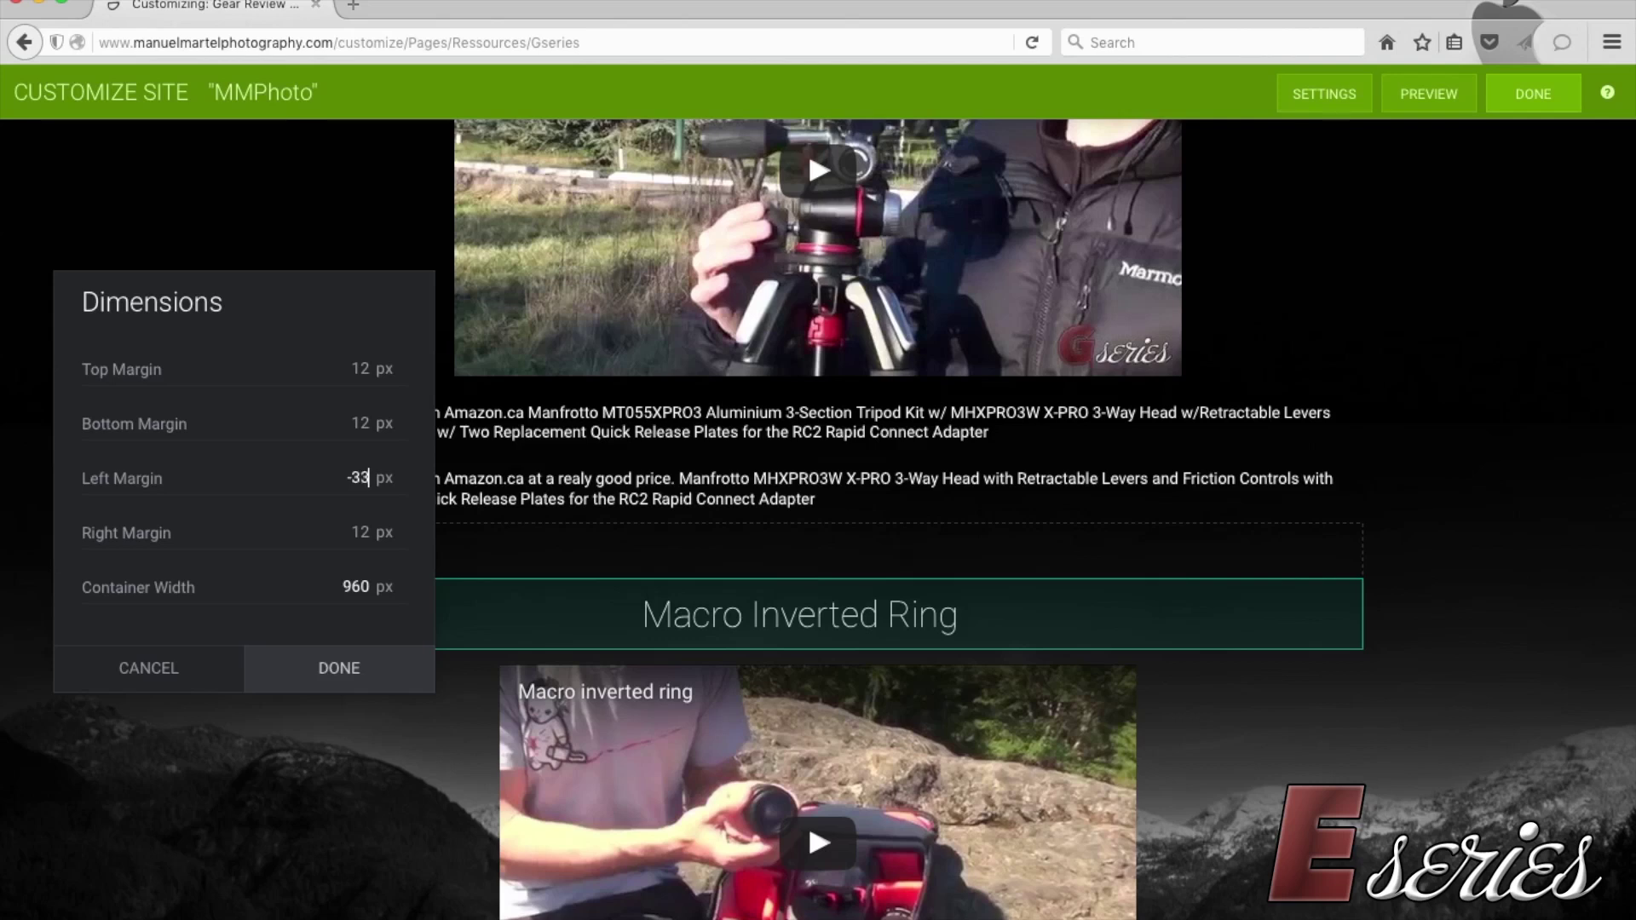
Step: Set the title block's left margin back to 12 px
{"action": "double_click", "coordinate": [368, 468]}
{"action": "type", "text": "12"}
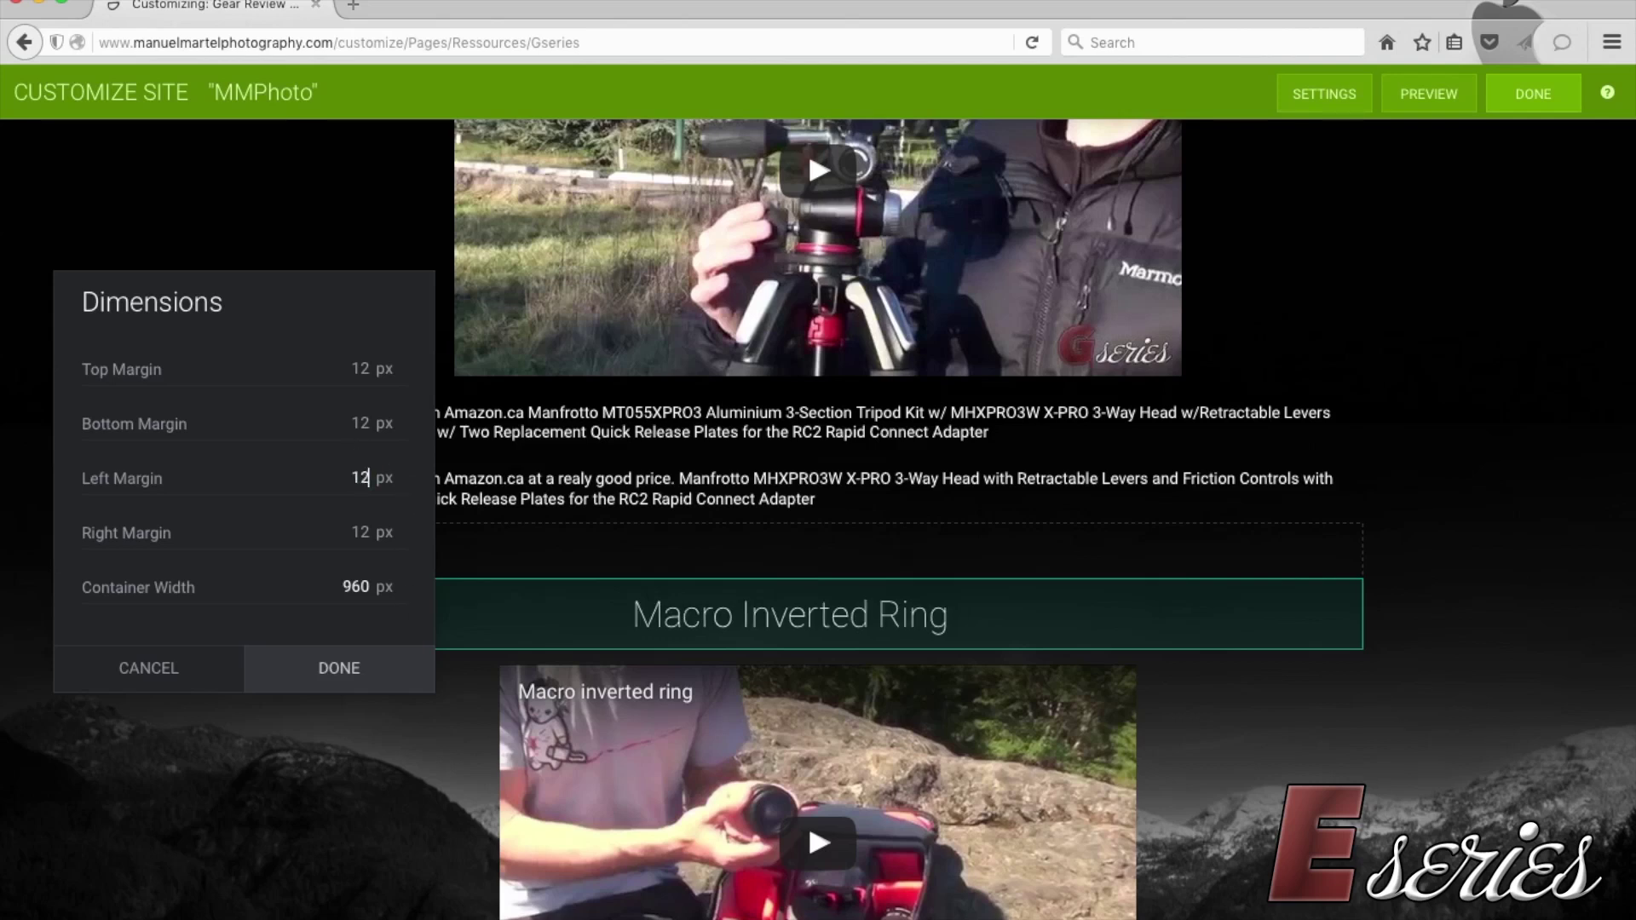
Step: Close the title block's dimension settings and leave site customization of the Gear Review series page, discarding all changes
{"action": "left_click", "coordinate": [341, 673]}
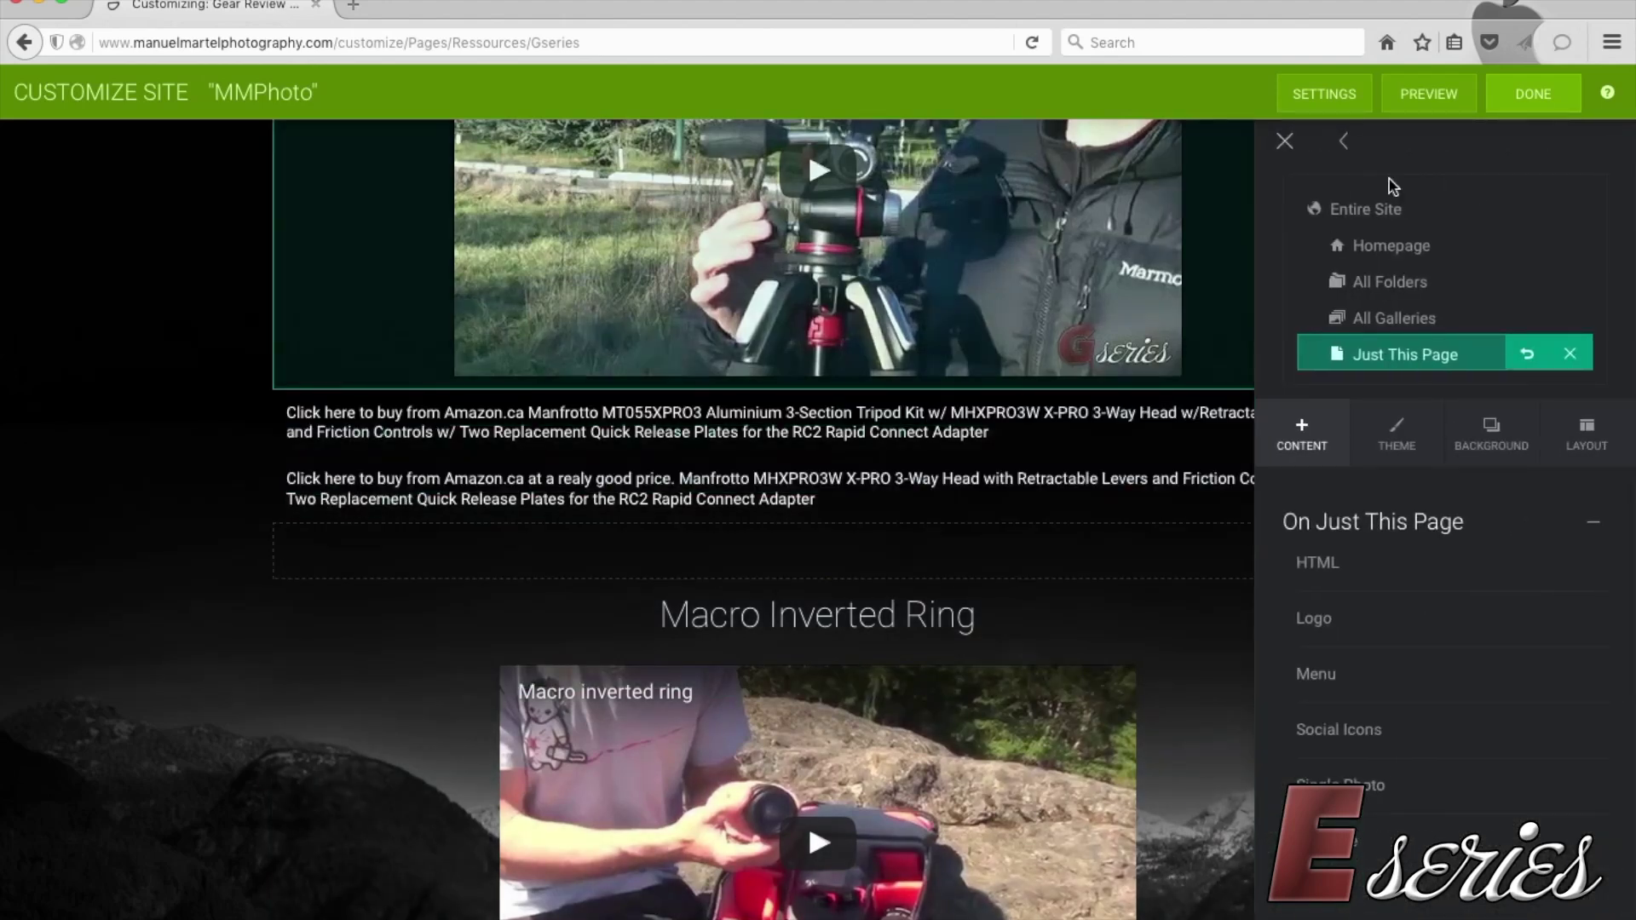
{"action": "left_click", "coordinate": [1284, 144]}
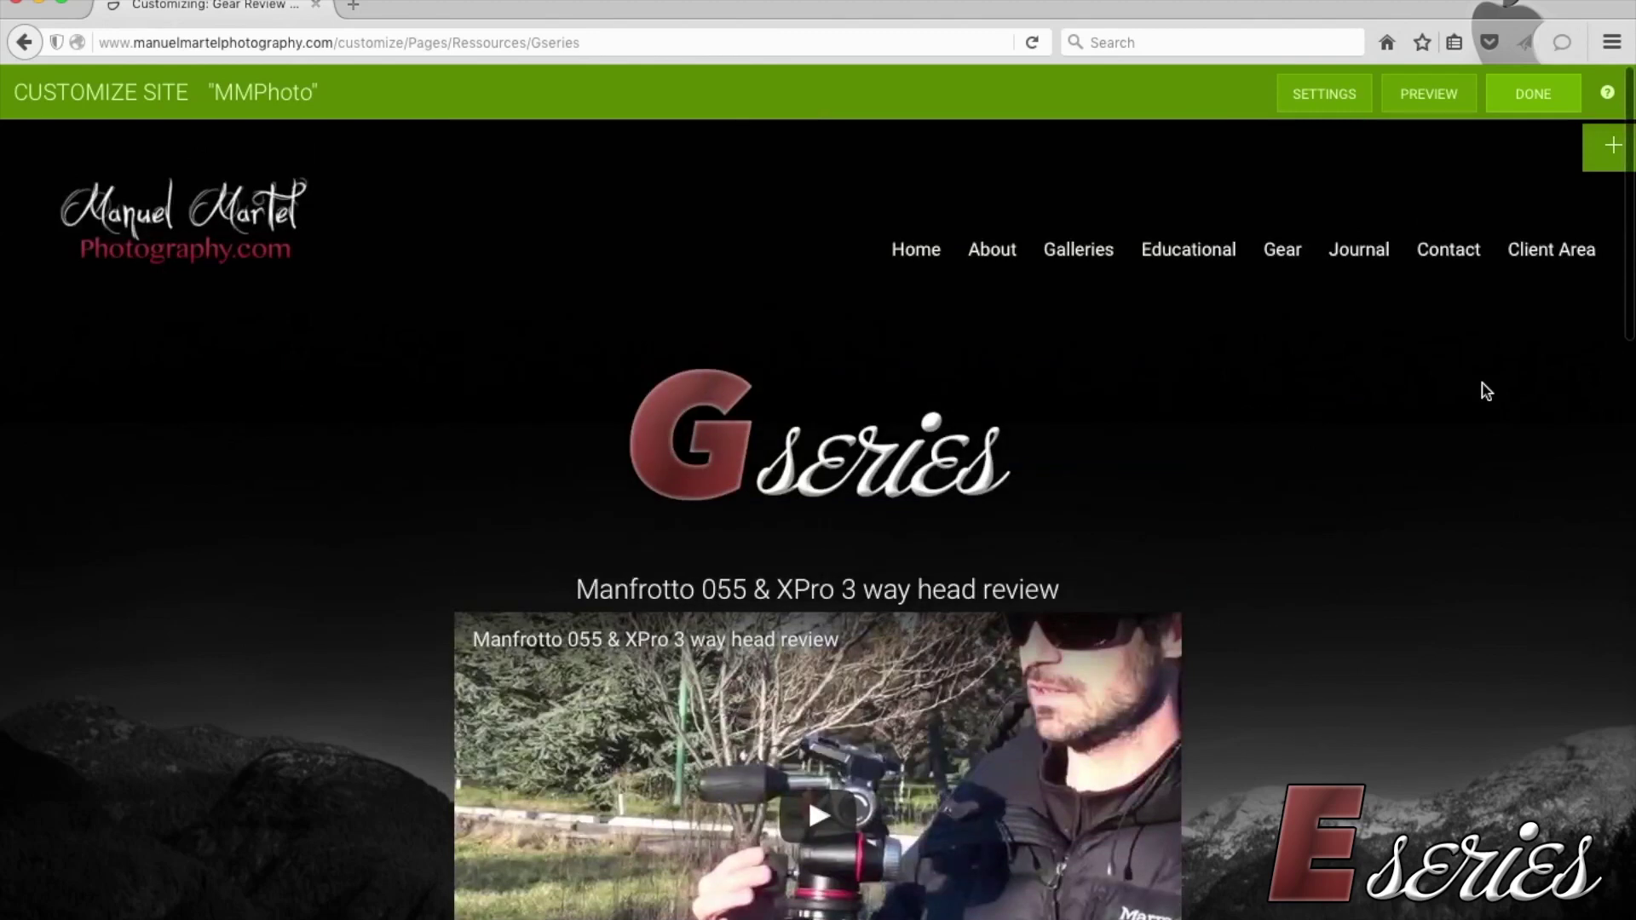
{"action": "left_click", "coordinate": [1534, 93]}
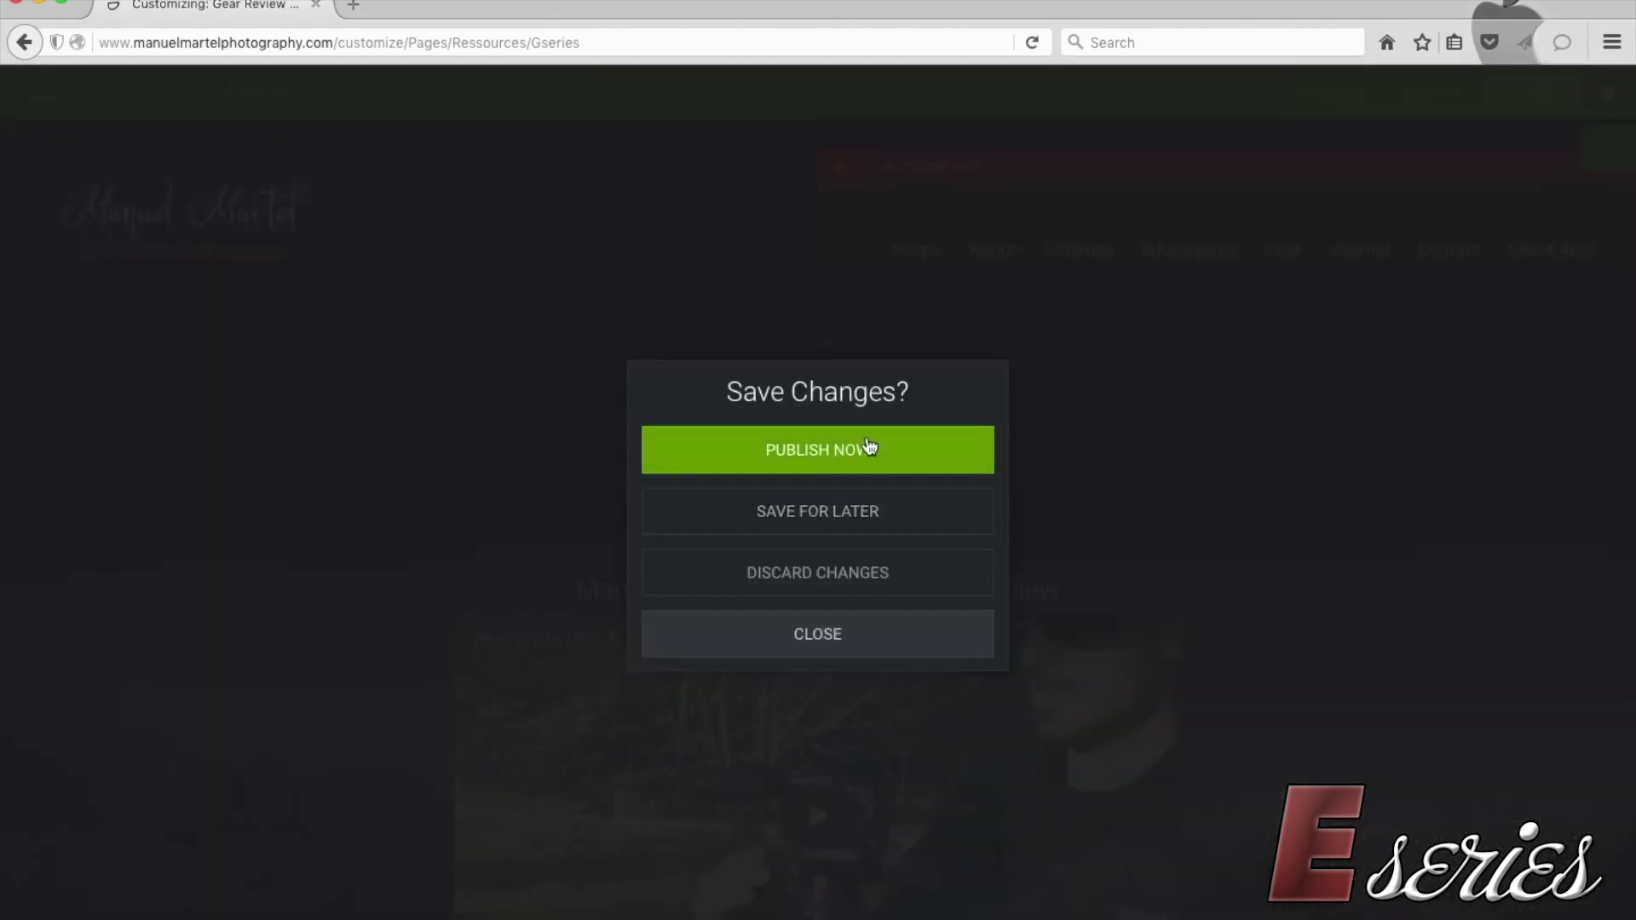
{"action": "left_click", "coordinate": [862, 580]}
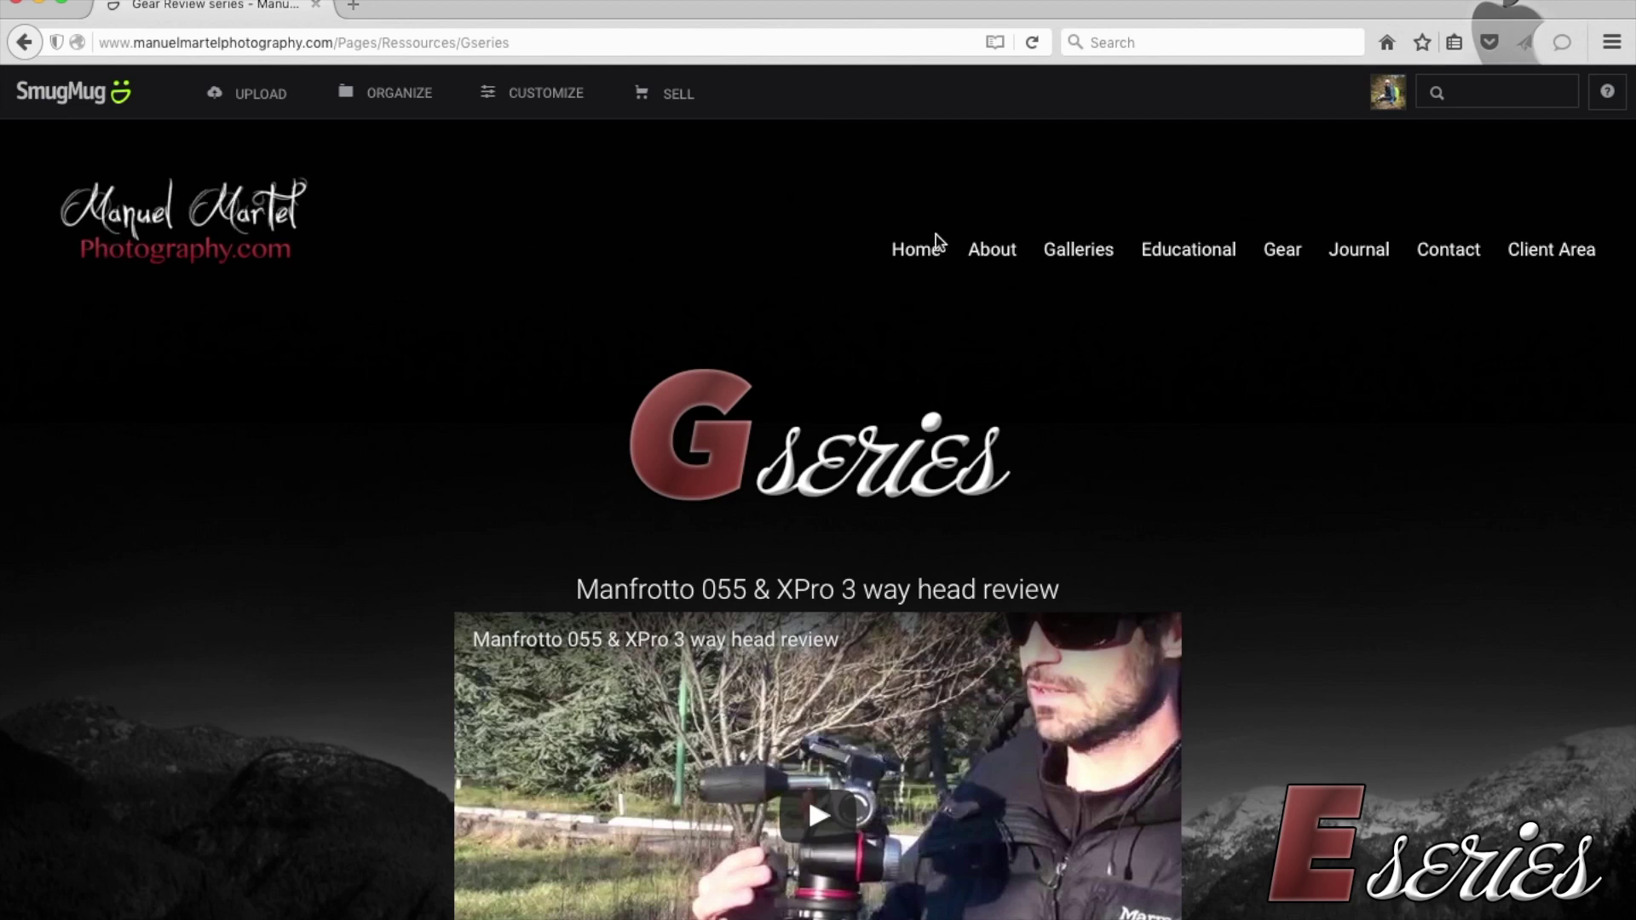
Step: Go to the site's homepage and look over its photo collage and the subpages under Educational and Gear
{"action": "left_click", "coordinate": [915, 253]}
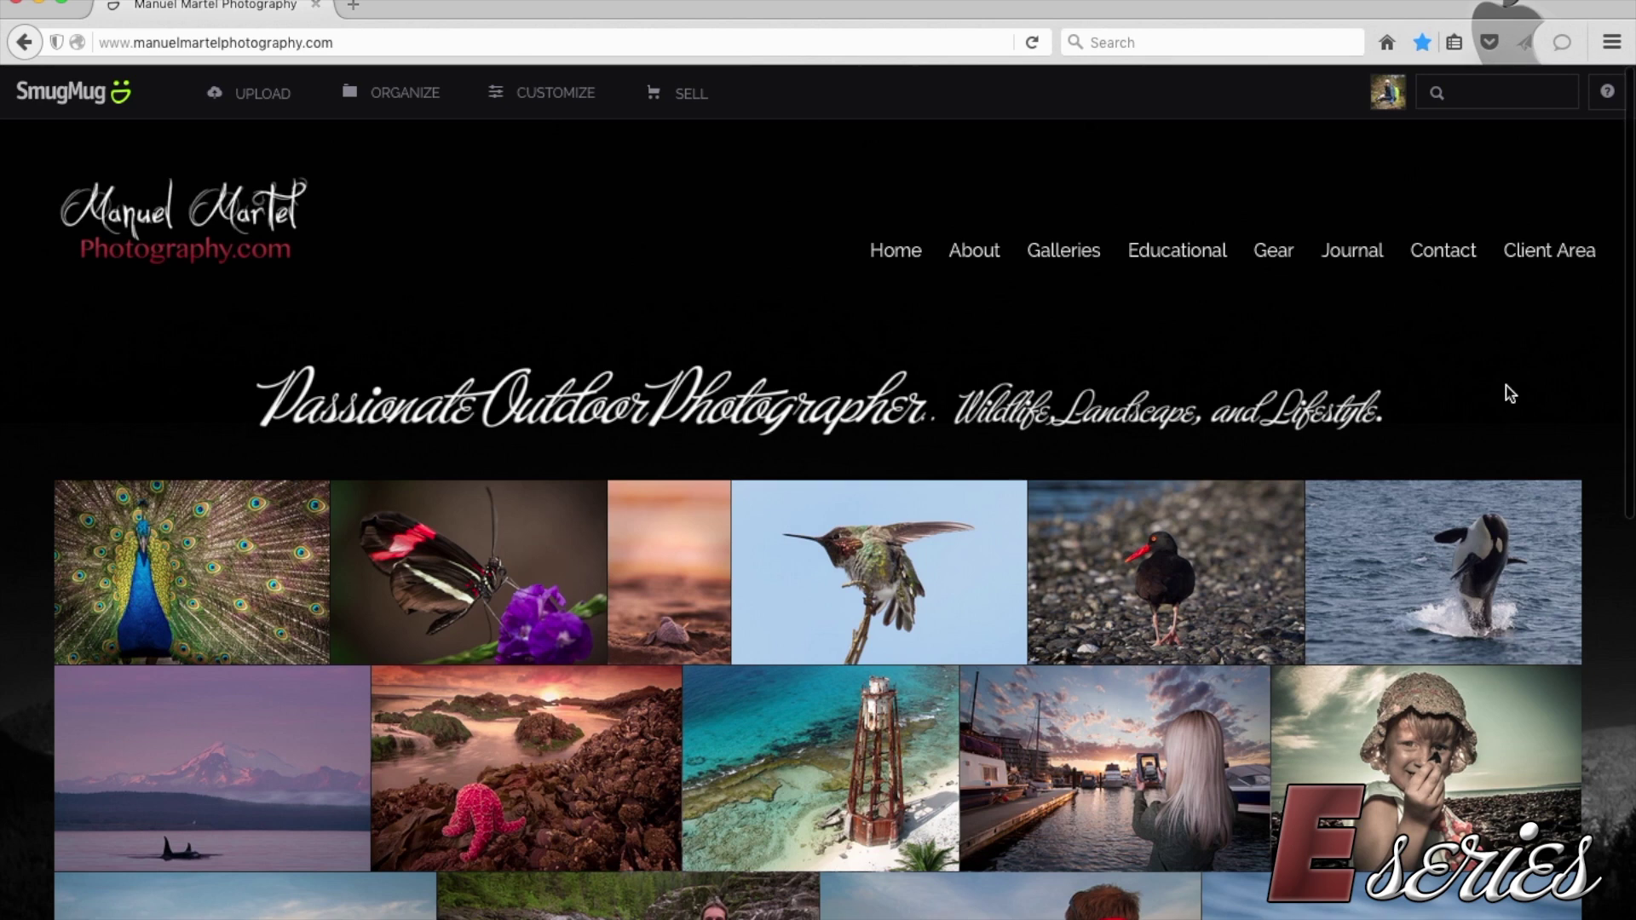
{"action": "scroll", "coordinate": [1510, 394], "scroll_direction": "down", "scroll_amount": 5}
{"action": "scroll", "coordinate": [1509, 394], "scroll_direction": "down", "scroll_amount": 5}
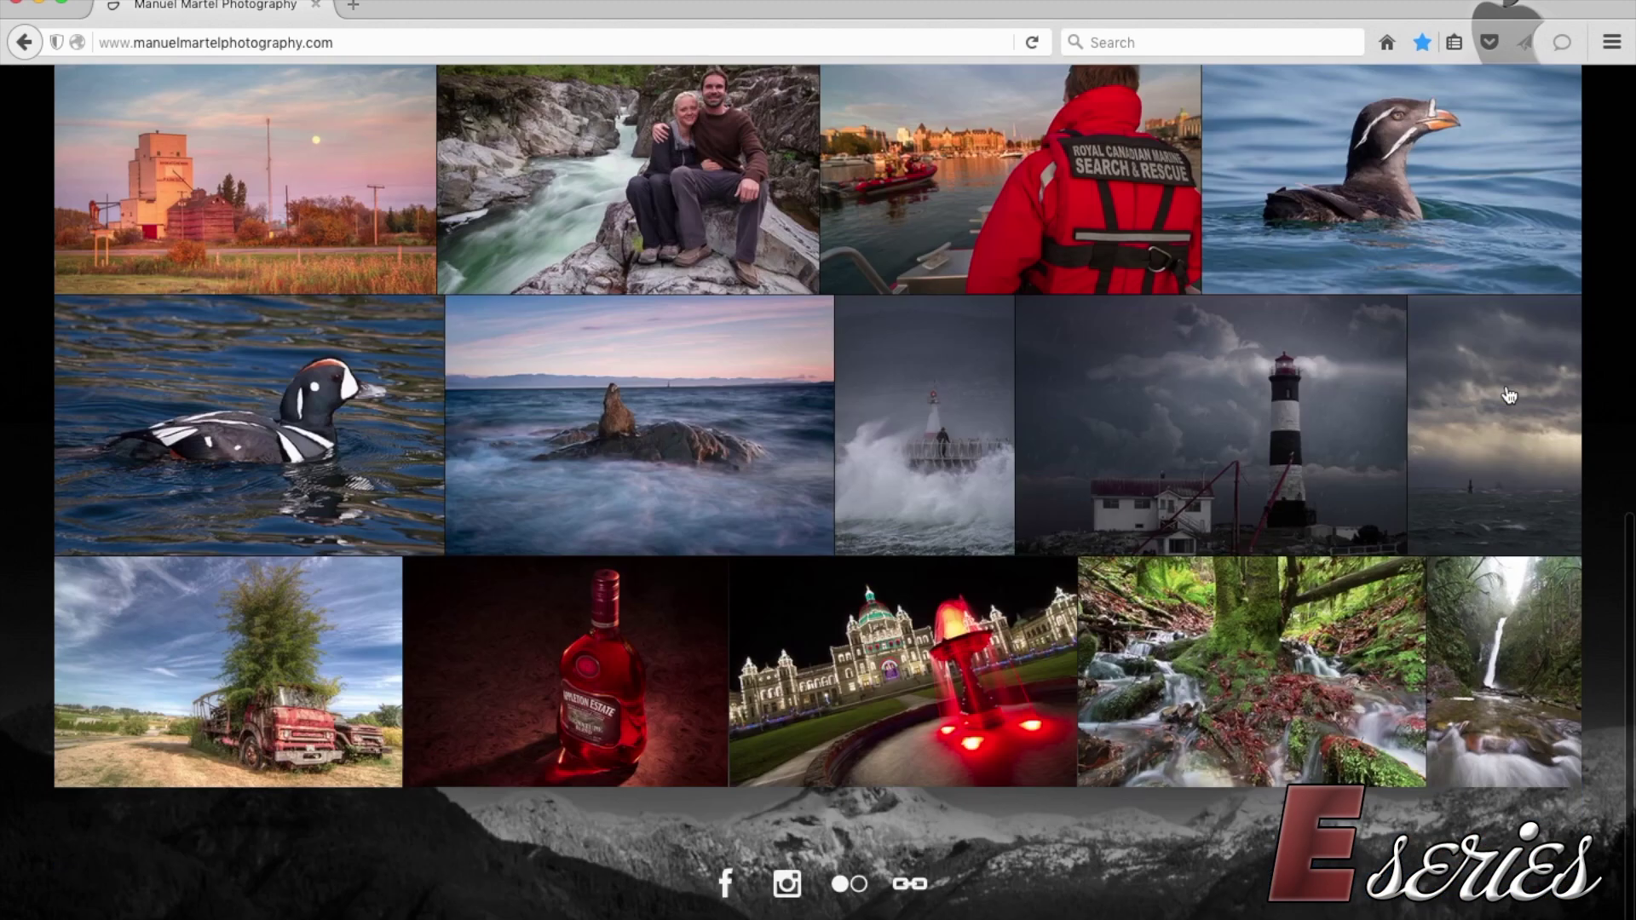
{"action": "scroll", "coordinate": [1319, 750], "scroll_direction": "up", "scroll_amount": 15}
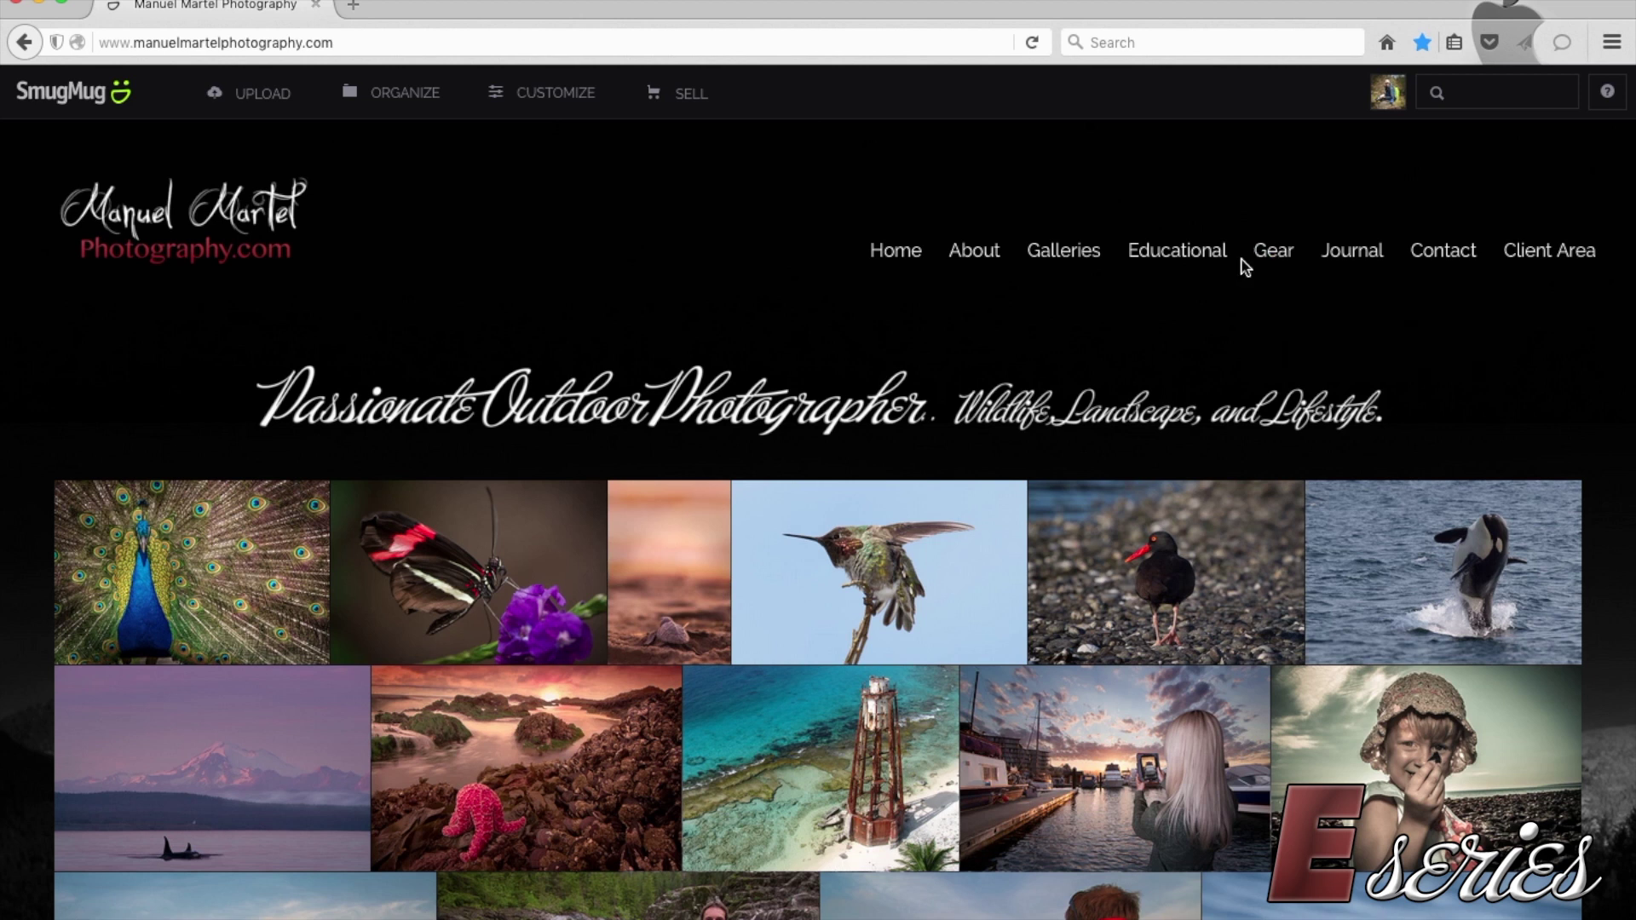
{"action": "mouse_move", "coordinate": [1194, 269]}
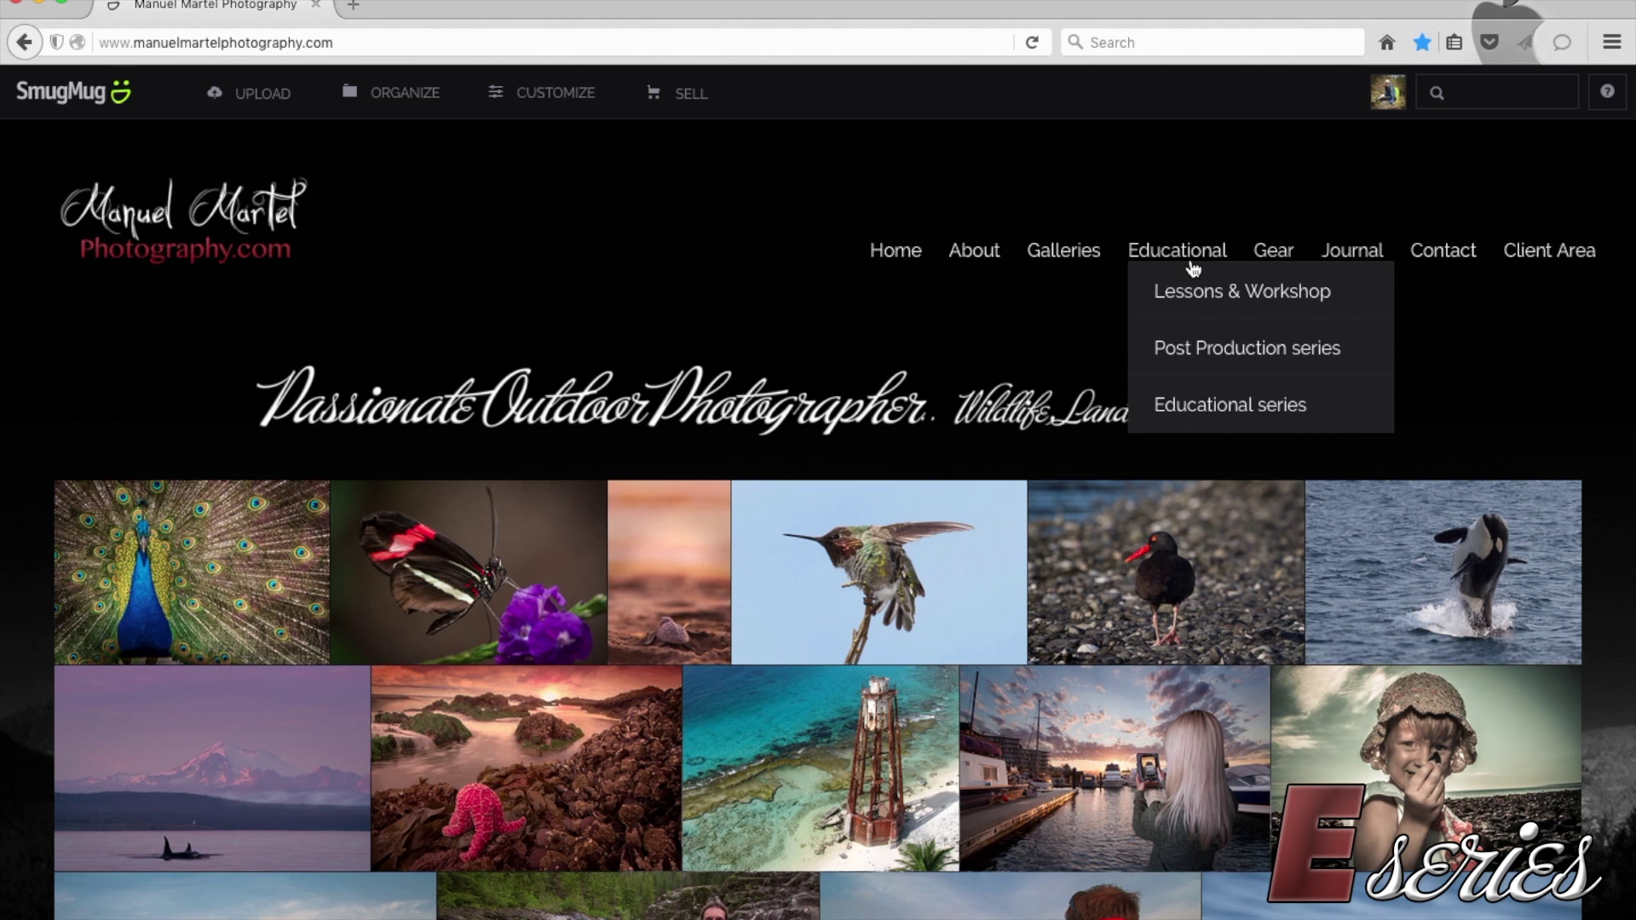
{"action": "mouse_move", "coordinate": [1277, 256]}
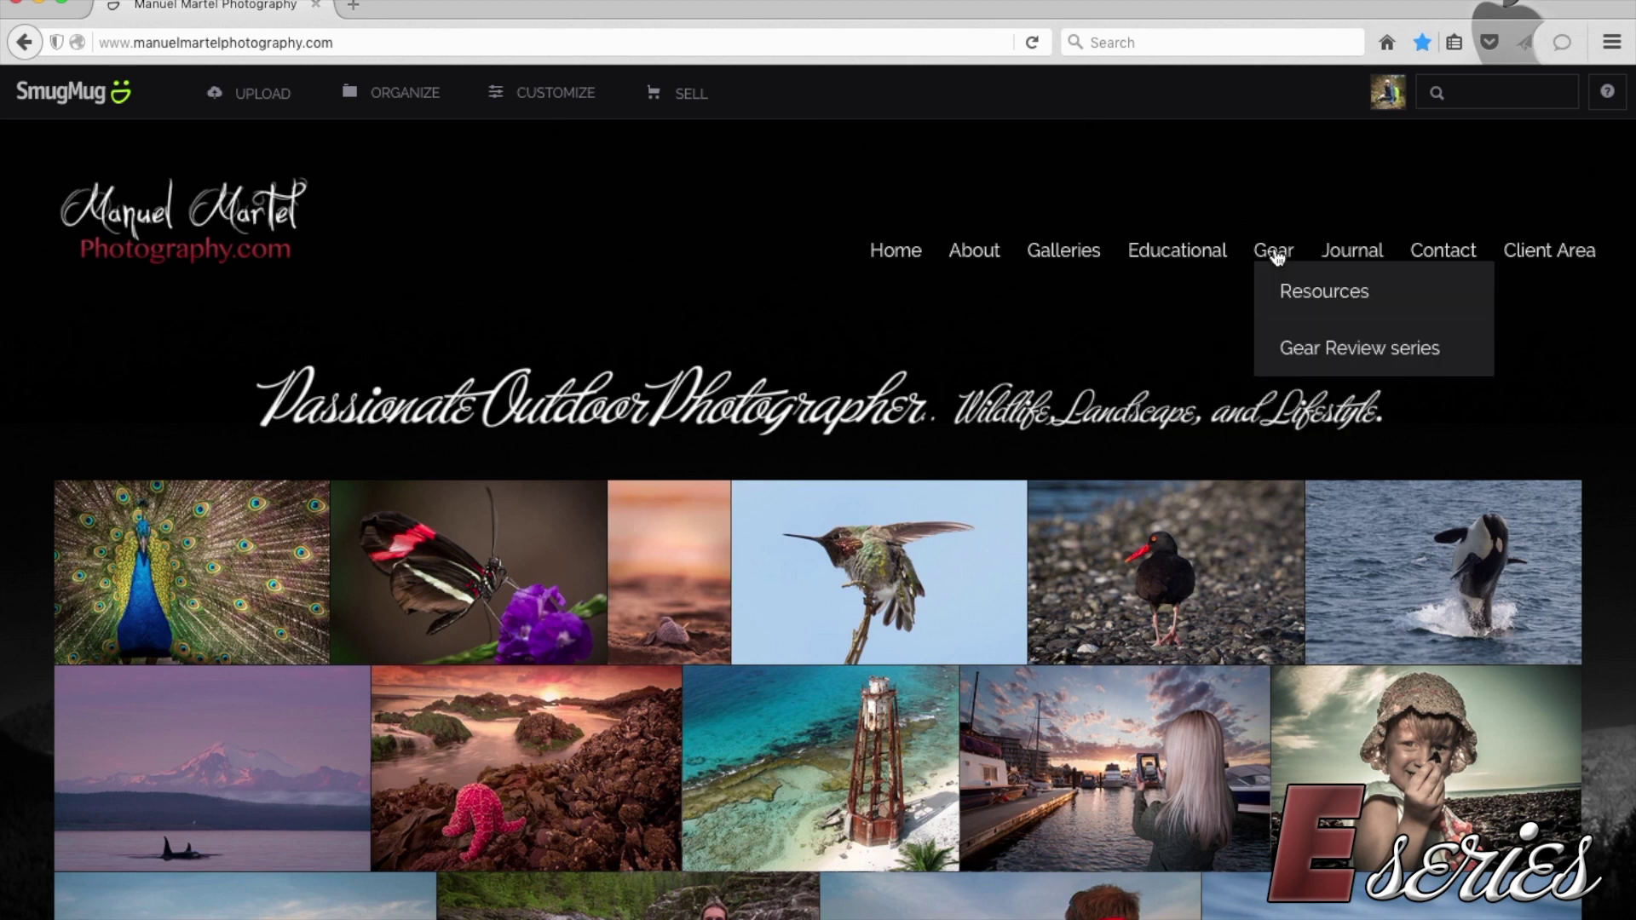